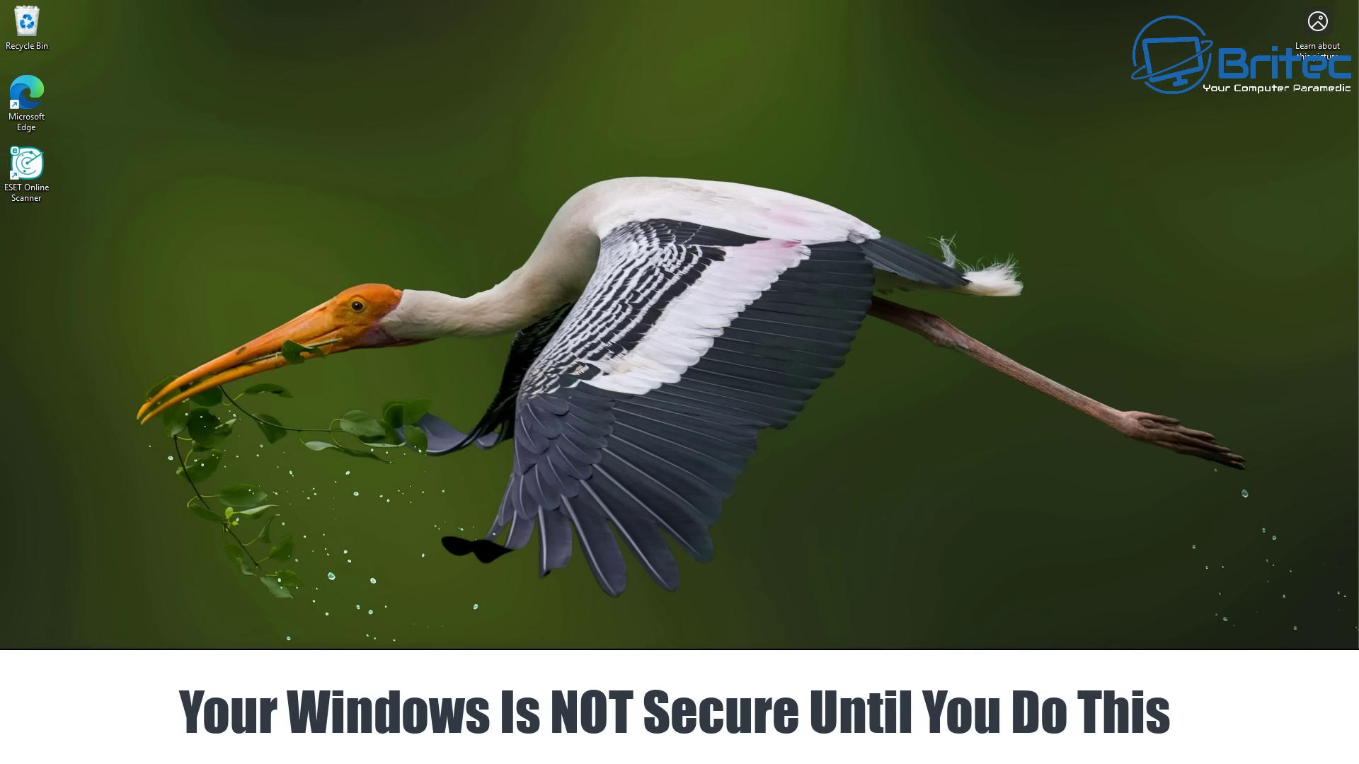
- Open Virus & threat protection in Windows Security through the Windows privacy settings and review its protection settings
{"action": "left_click", "coordinate": [506, 747]}
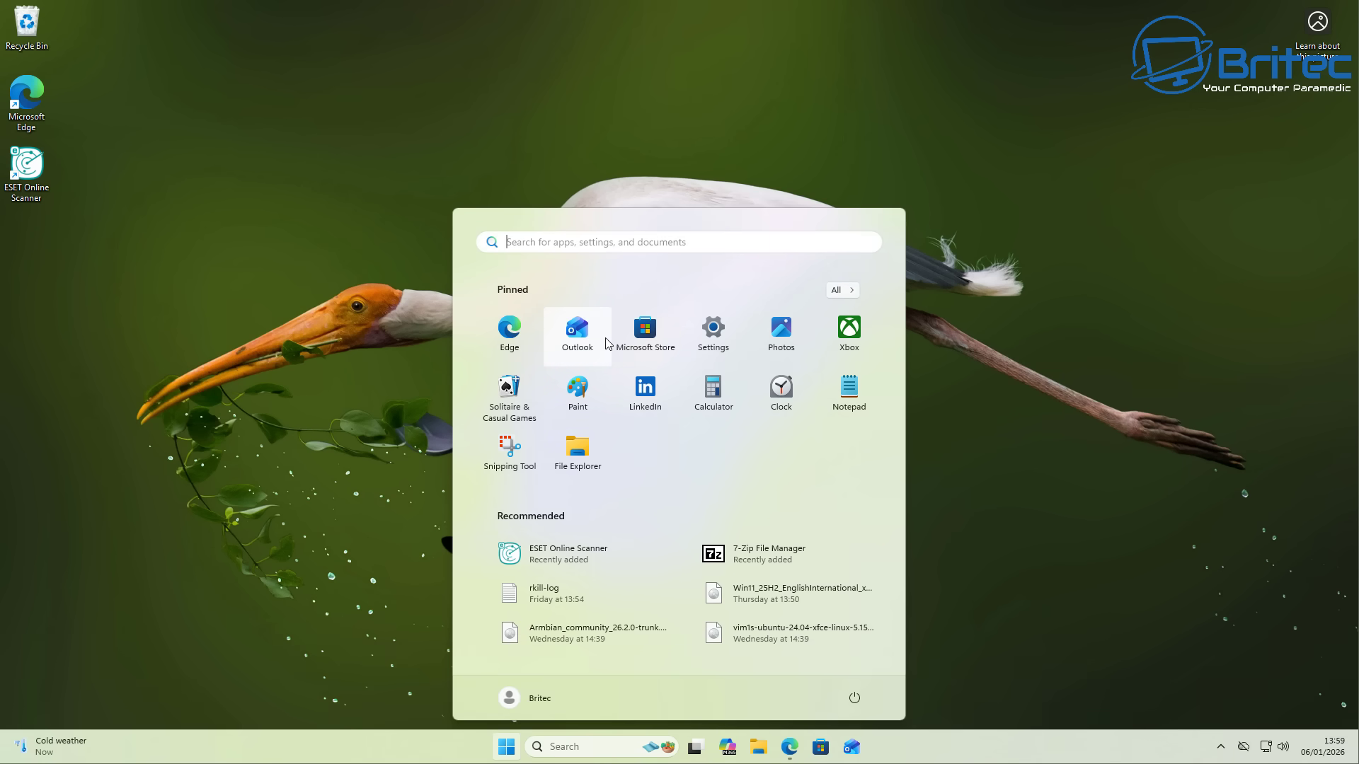
{"action": "left_click", "coordinate": [713, 331]}
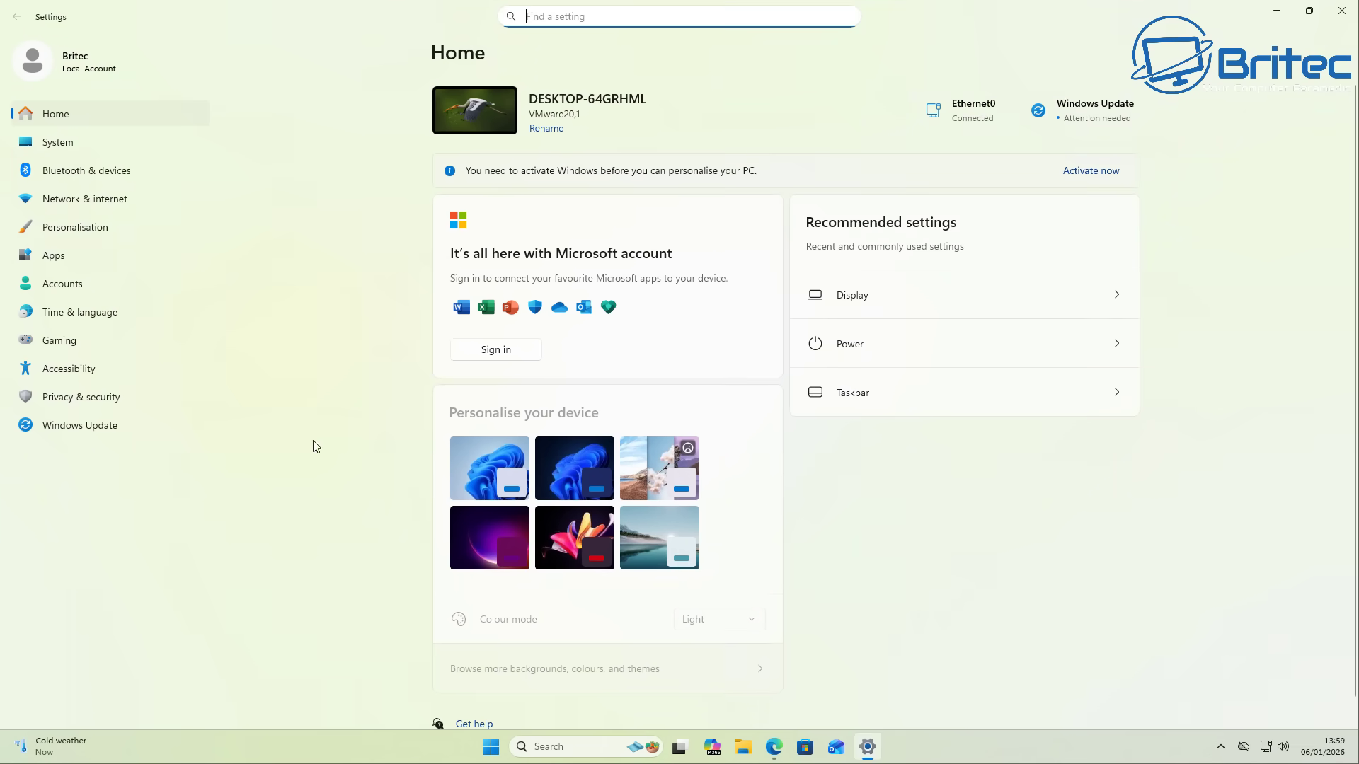
{"action": "left_click", "coordinate": [94, 400]}
{"action": "left_click", "coordinate": [575, 143]}
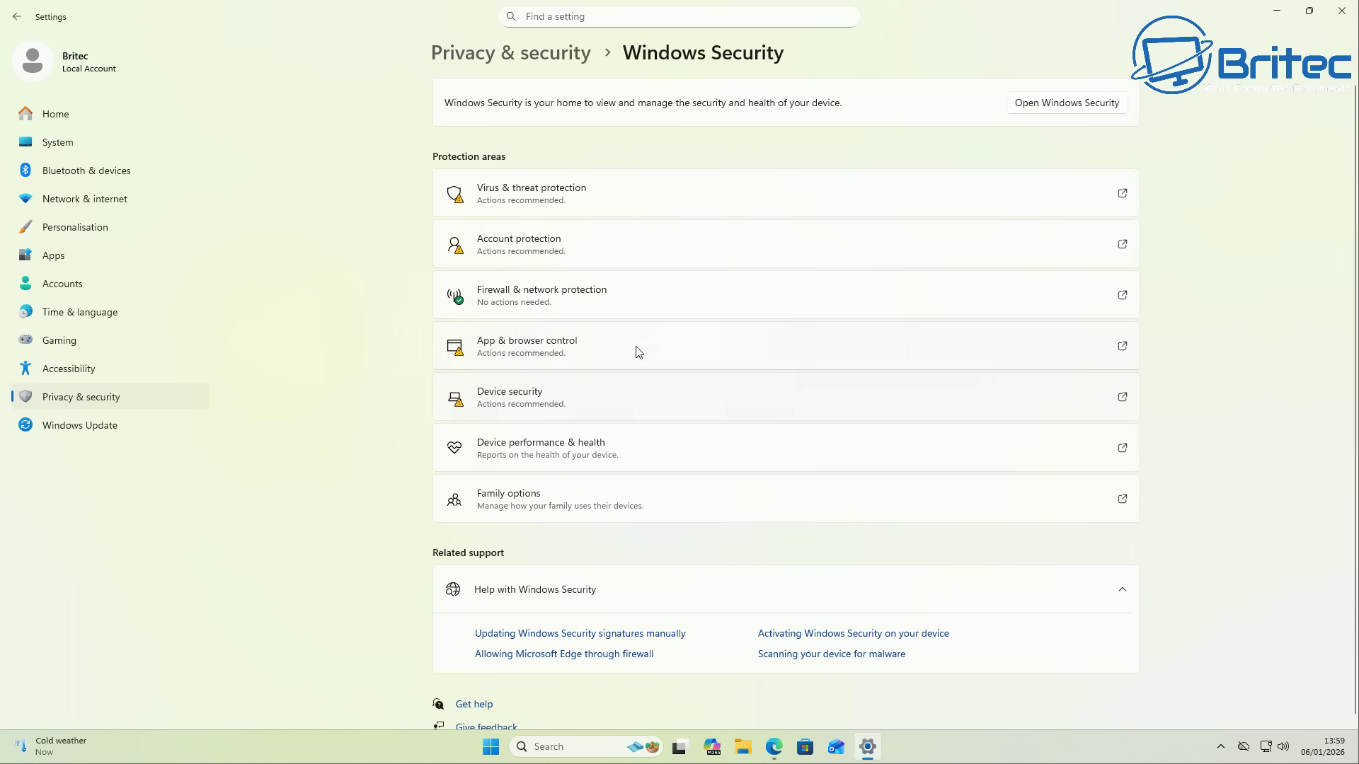
{"action": "left_click", "coordinate": [701, 200]}
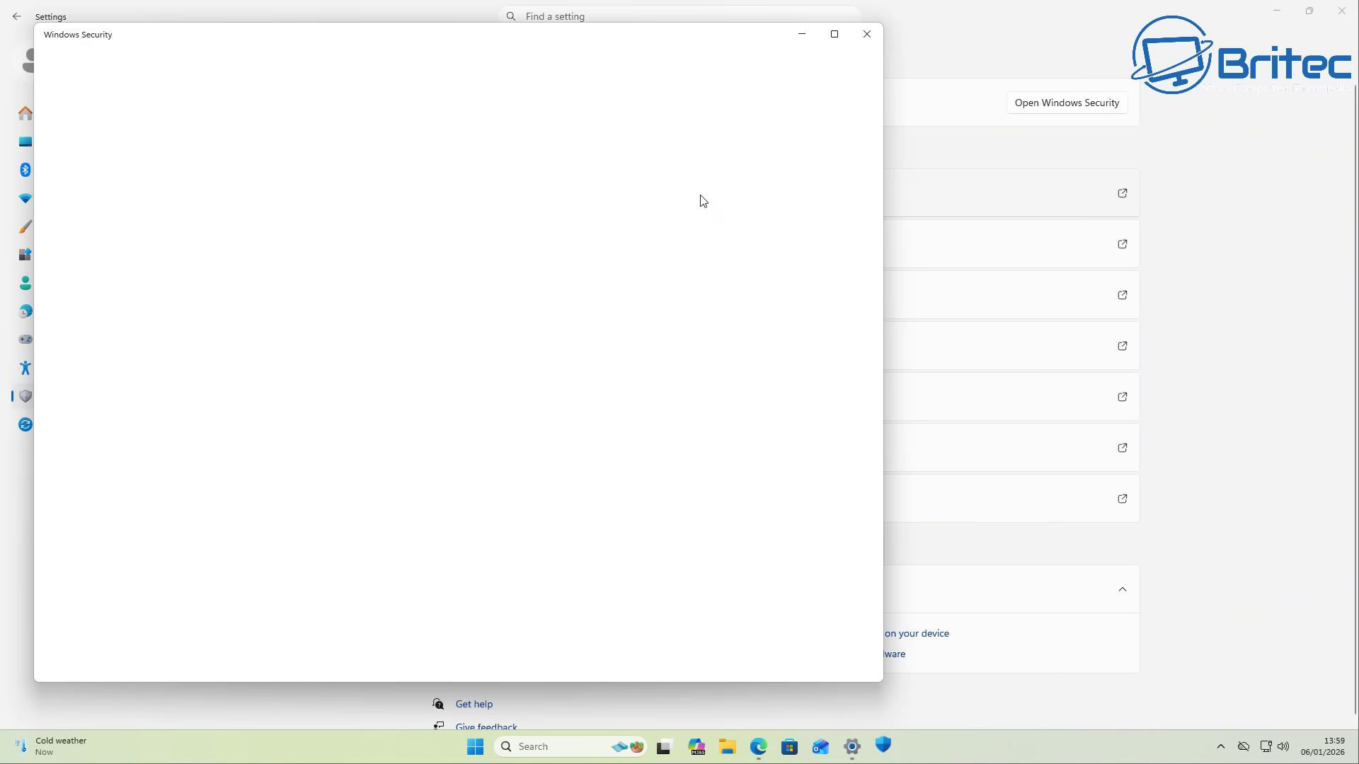
{"action": "left_click_drag", "start_coordinate": [510, 34], "coordinate": [707, 48]}
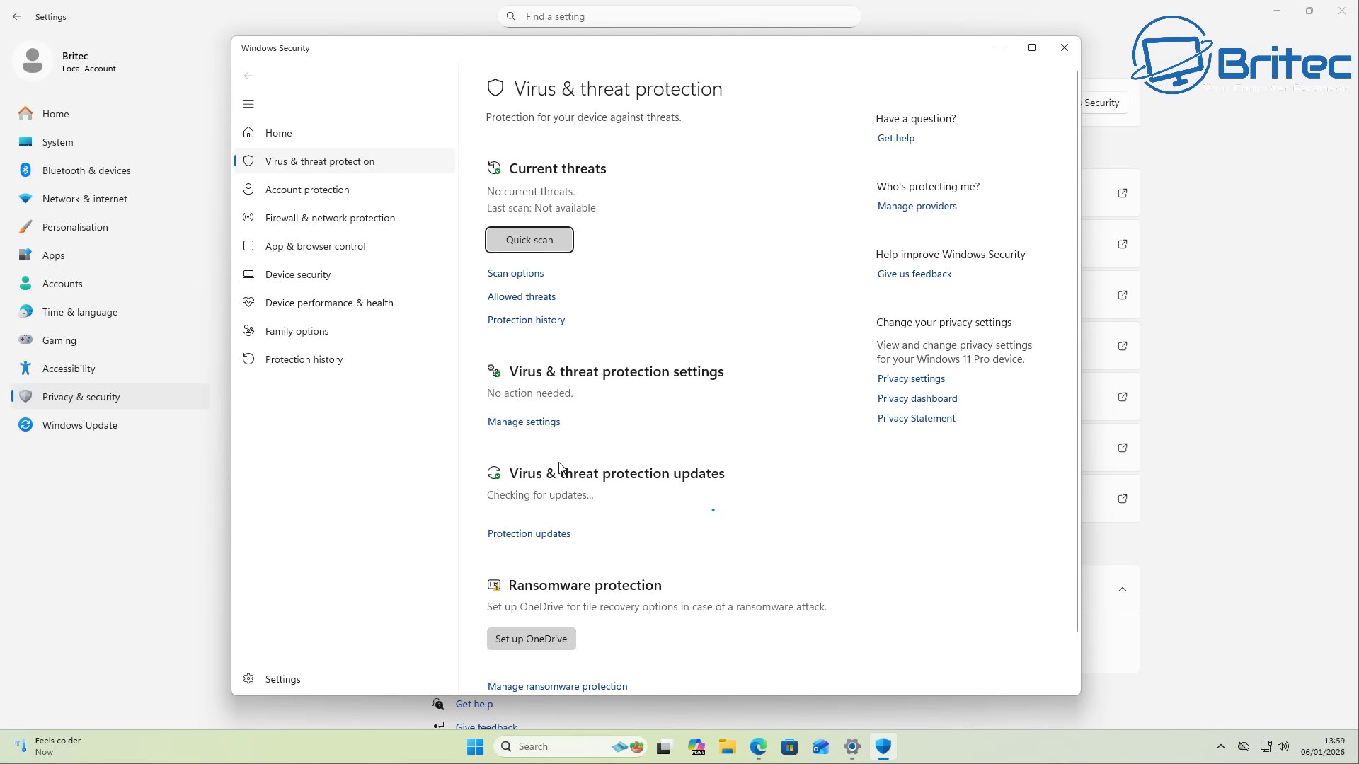
{"action": "left_click", "coordinate": [524, 422]}
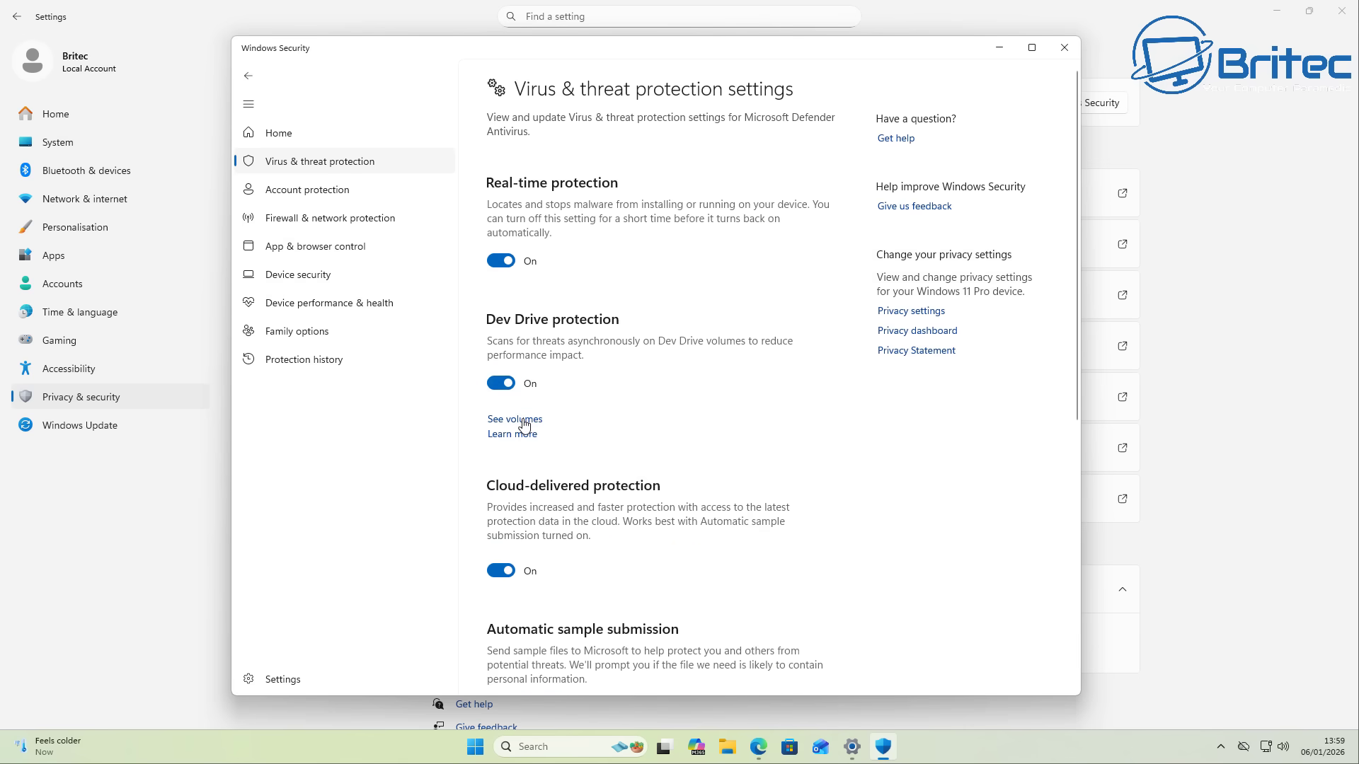
{"action": "scroll", "coordinate": [526, 365], "scroll_direction": "down", "scroll_amount": 7}
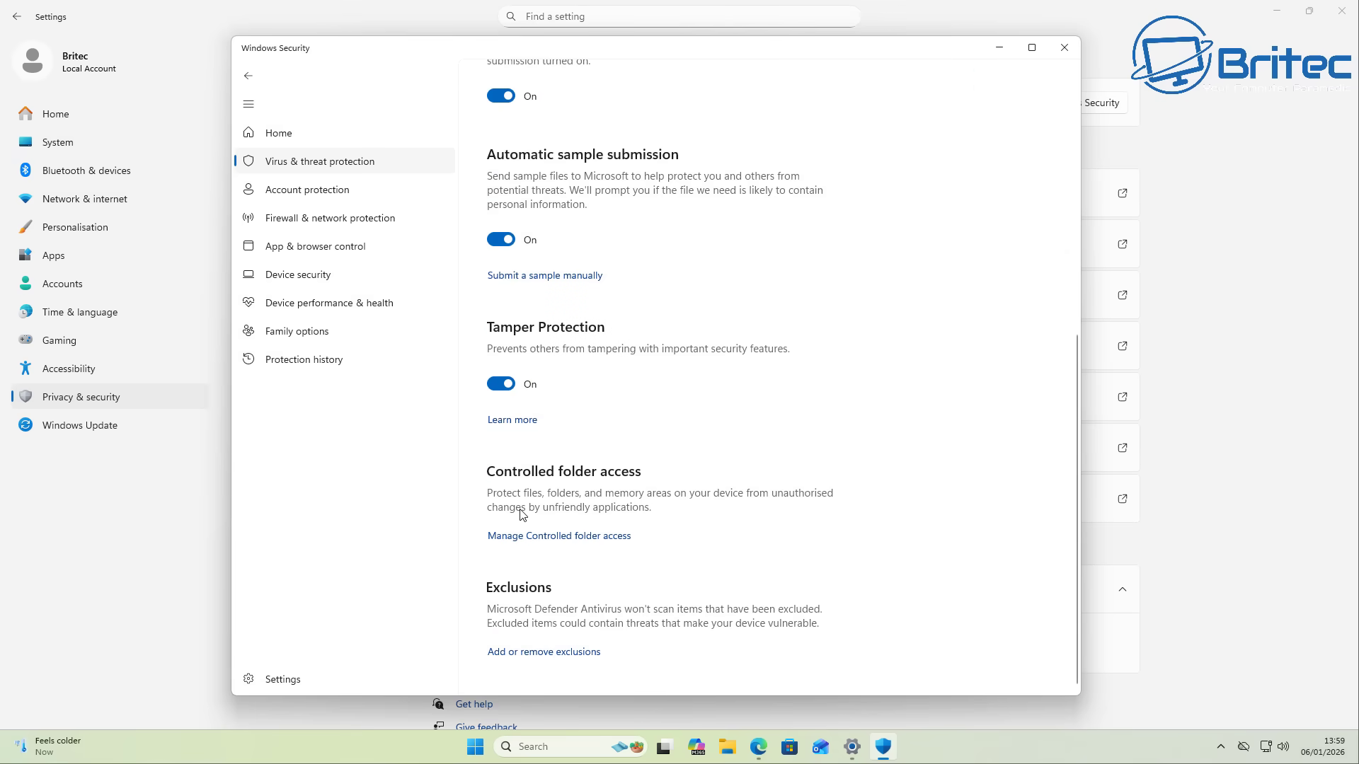
{"action": "scroll", "coordinate": [520, 514], "scroll_direction": "up", "scroll_amount": 7}
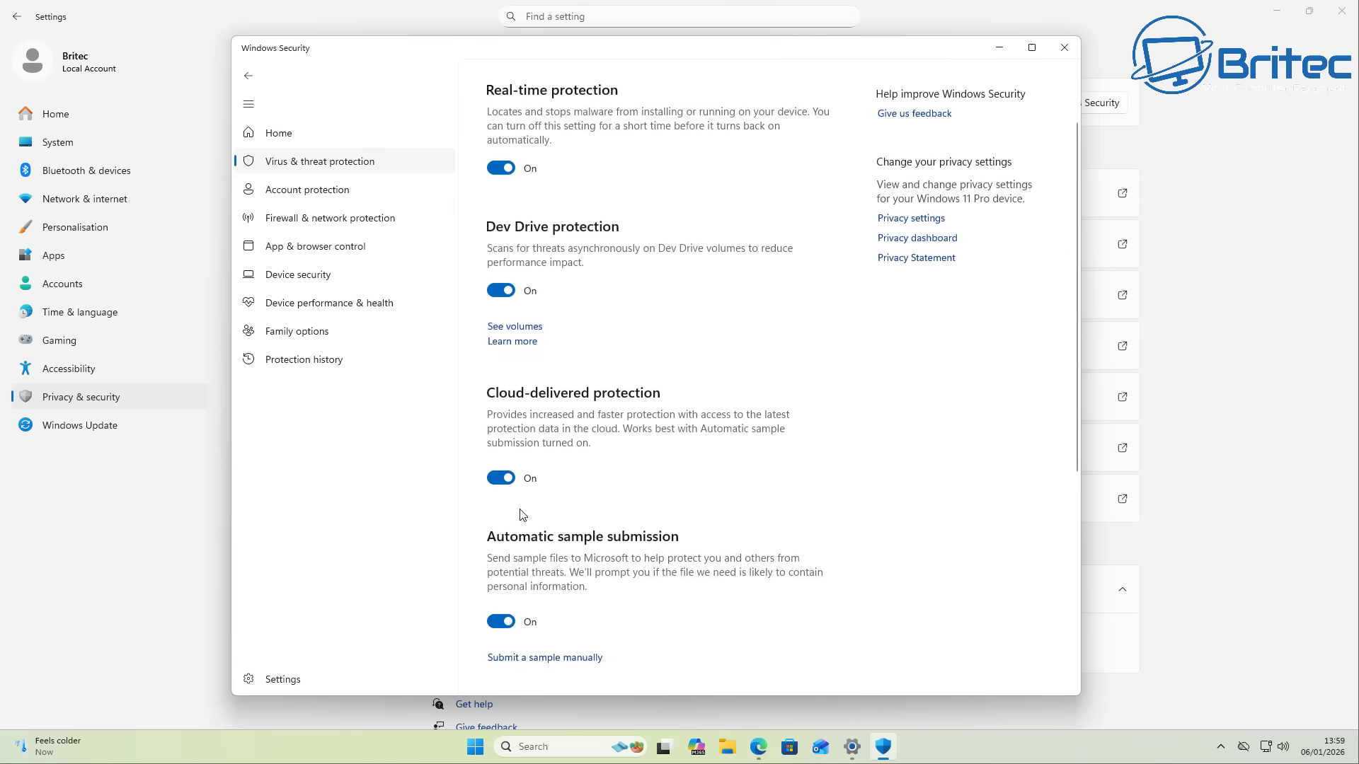
{"action": "left_click", "coordinate": [248, 75]}
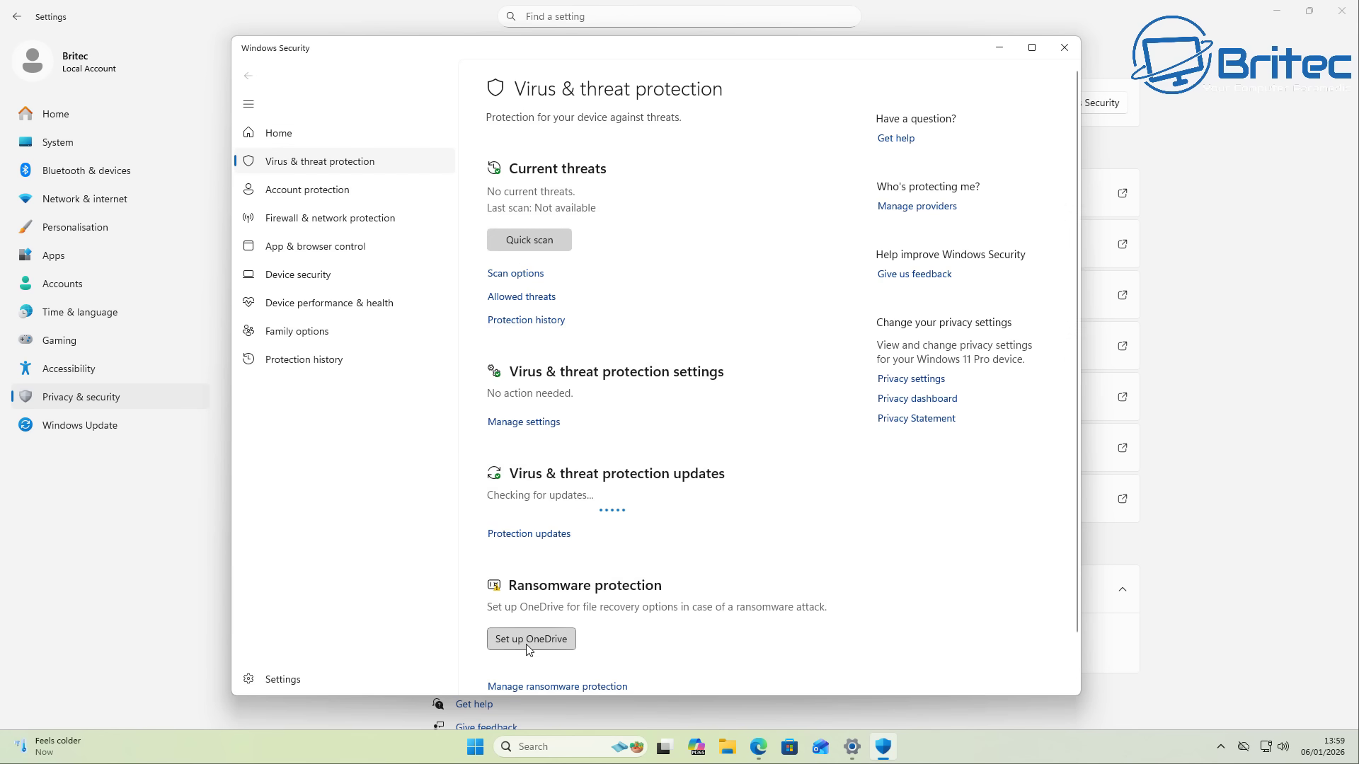
- Turn on Controlled folder access under ransomware protection and allow Windows Security to make the change
{"action": "scroll", "coordinate": [593, 629], "scroll_direction": "down", "scroll_amount": 1}
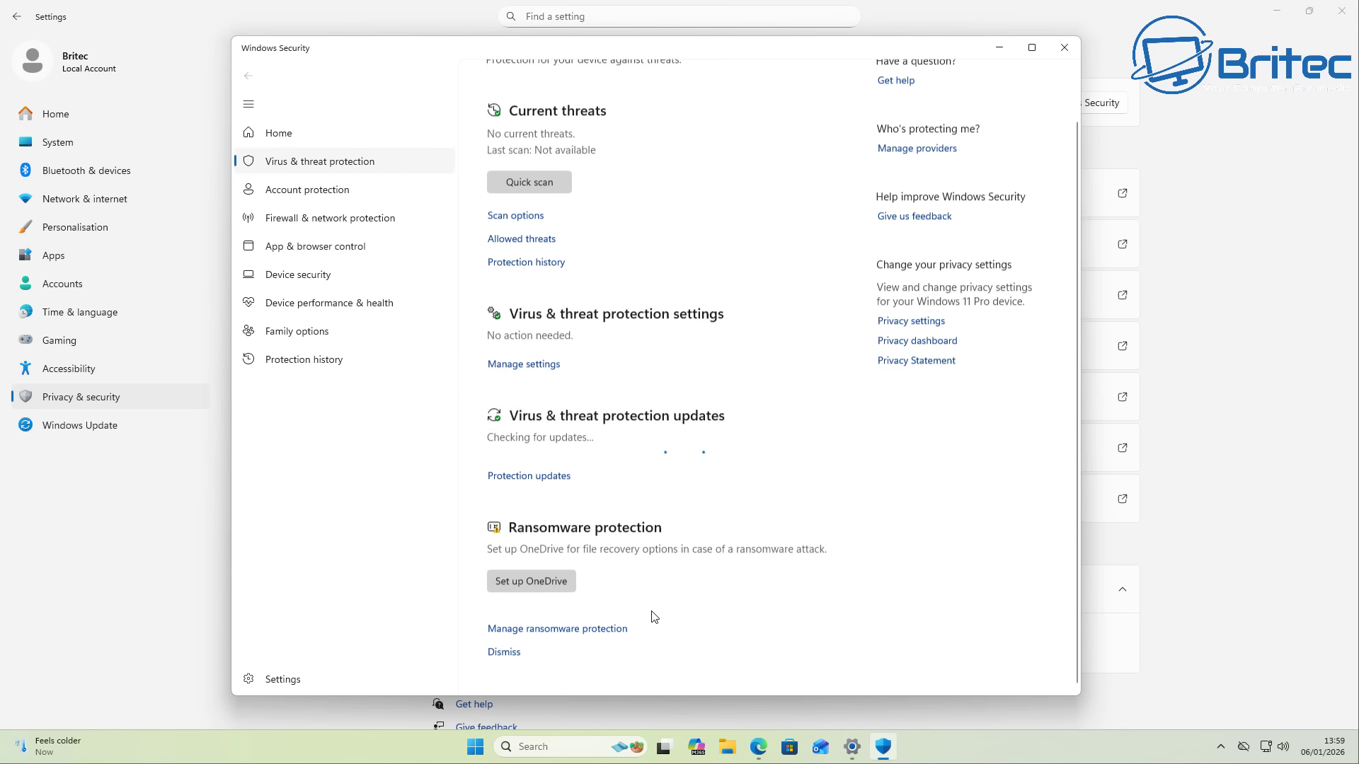
{"action": "left_click", "coordinate": [602, 637]}
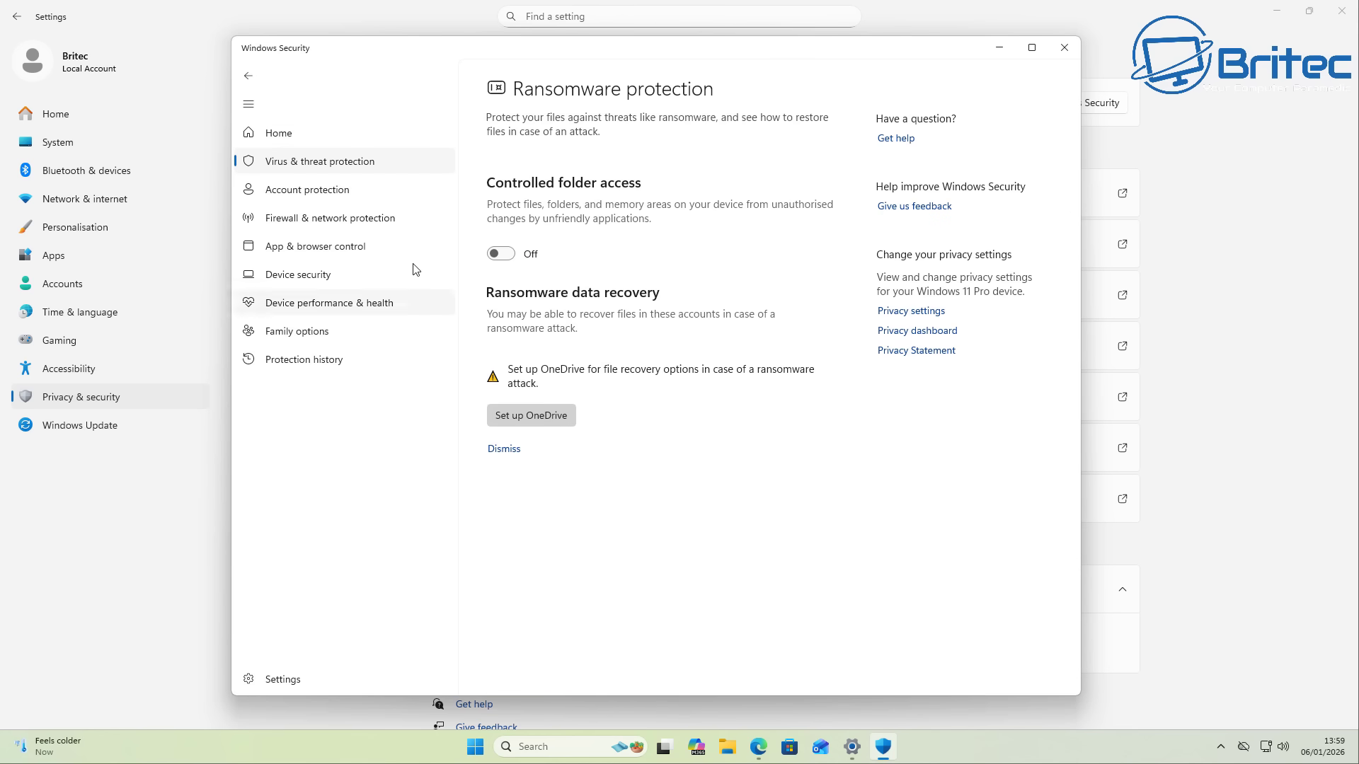
{"action": "left_click", "coordinate": [499, 254]}
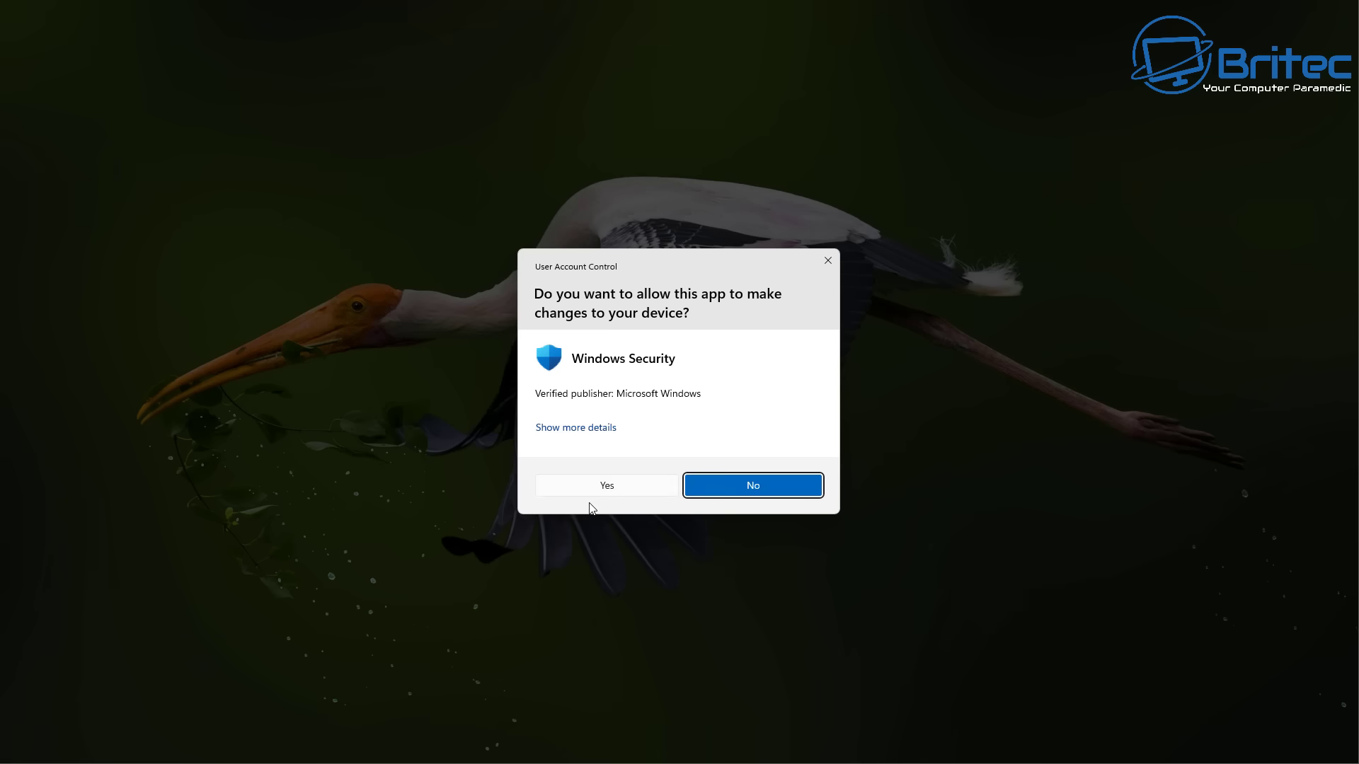
{"action": "left_click", "coordinate": [606, 487]}
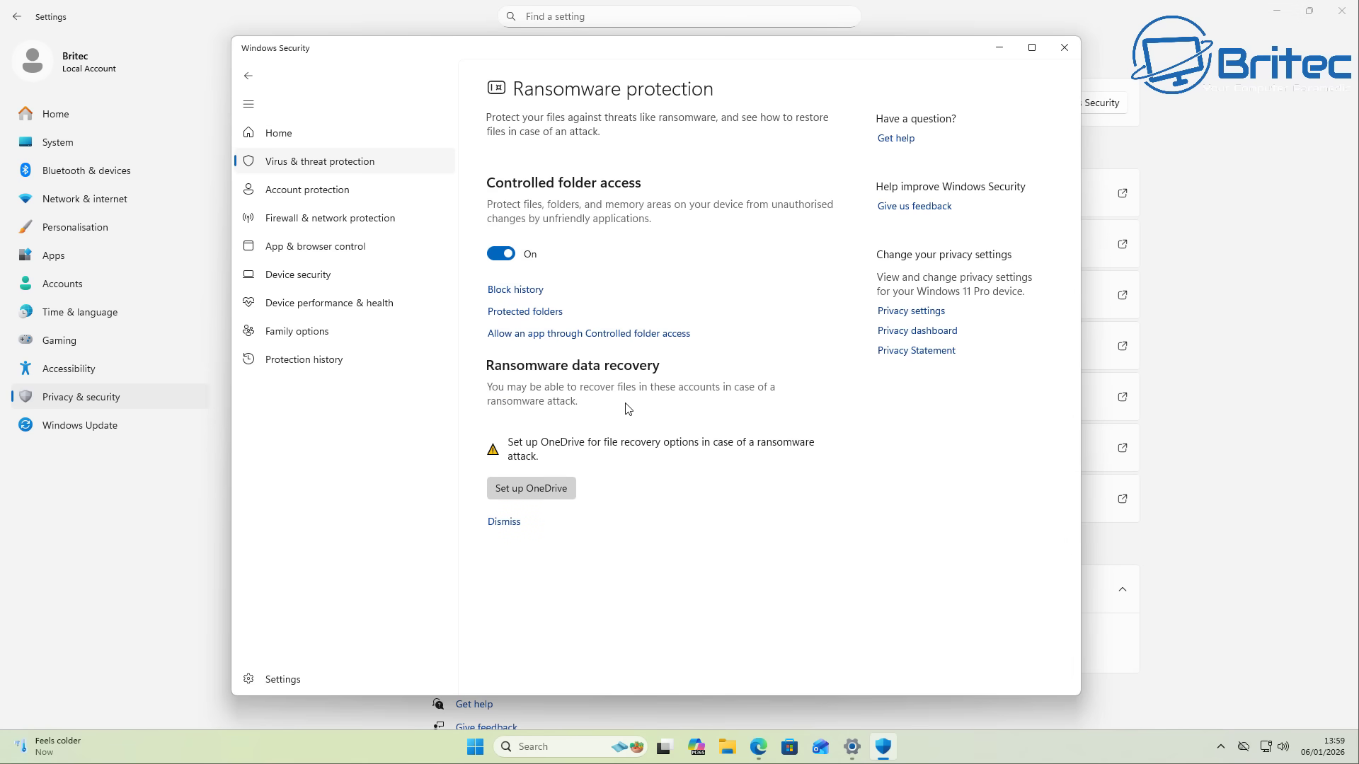
- Examine the folders protected by Controlled folder access and the Device performance & health report
{"action": "left_click", "coordinate": [539, 312]}
{"action": "left_click", "coordinate": [628, 487]}
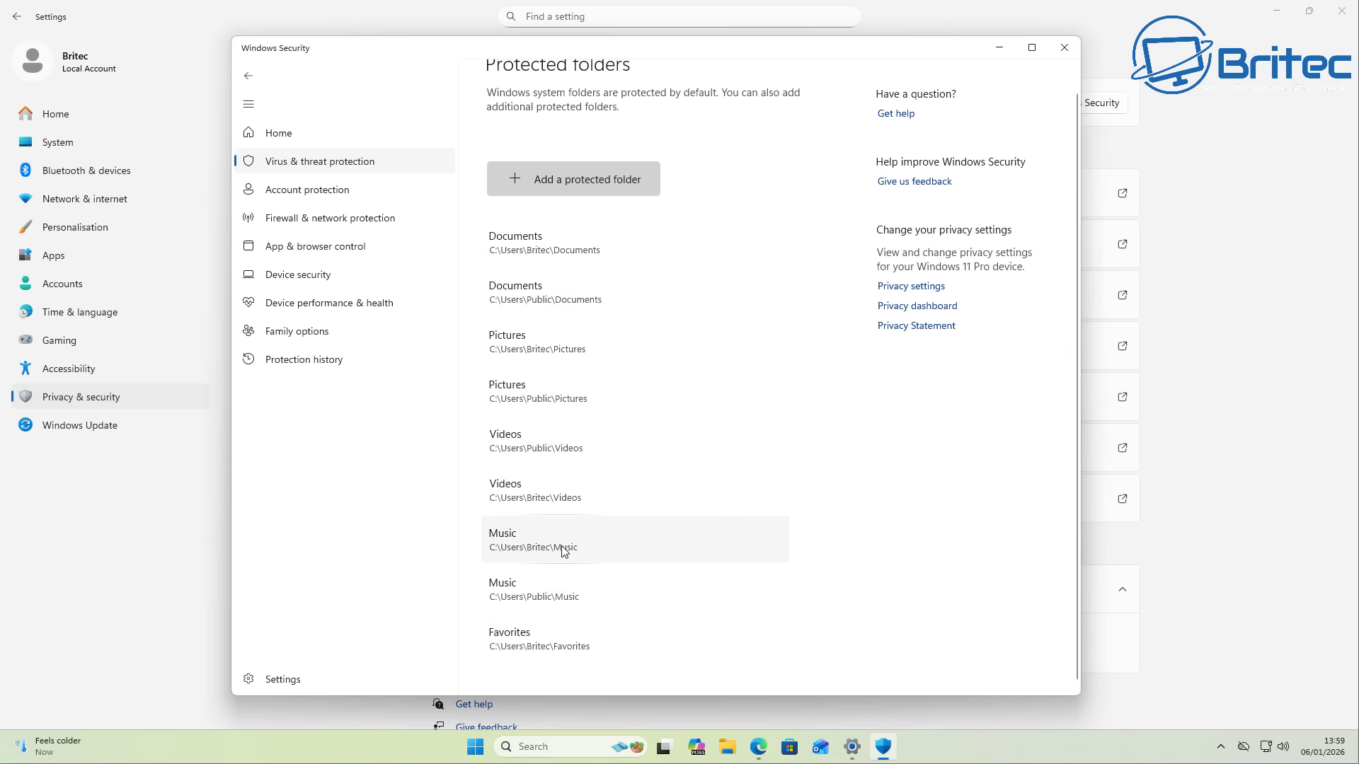
{"action": "scroll", "coordinate": [561, 545], "scroll_direction": "down", "scroll_amount": 1}
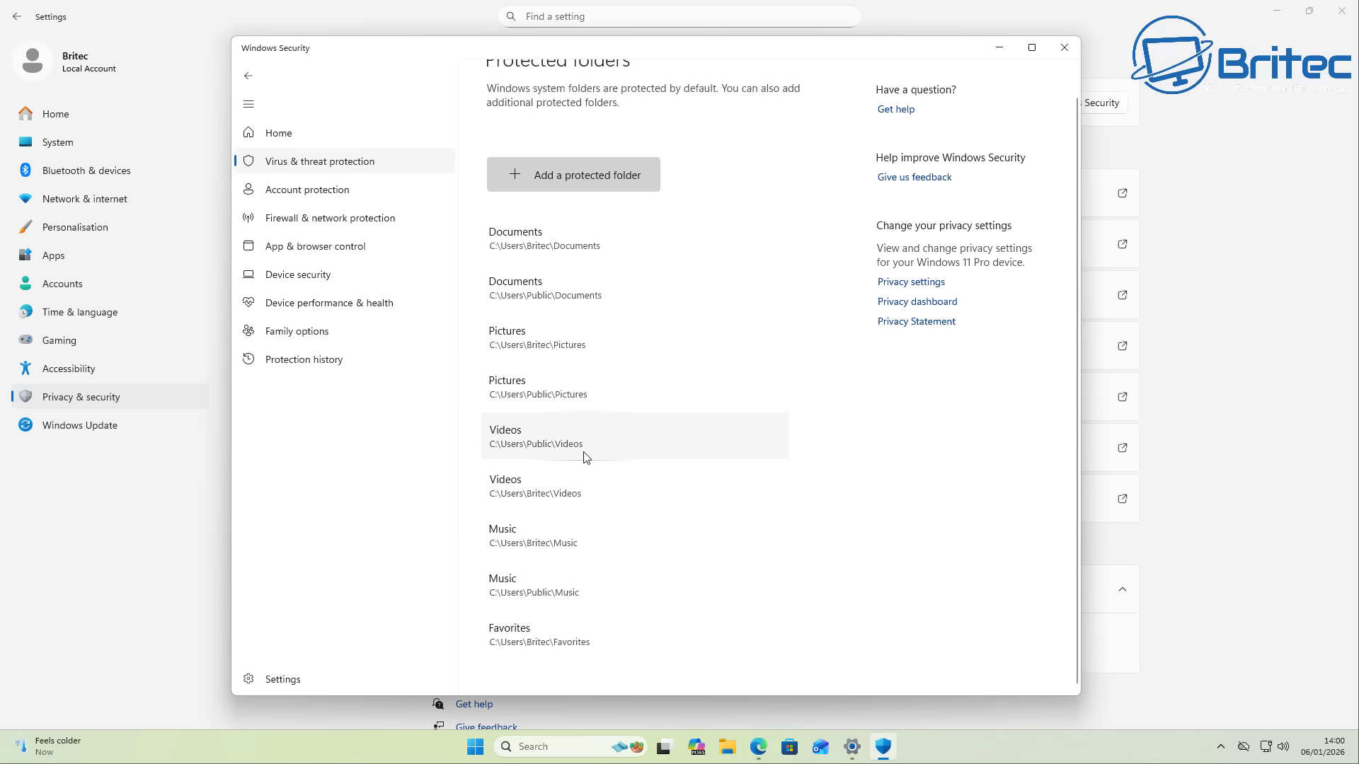
{"action": "scroll", "coordinate": [585, 457], "scroll_direction": "up", "scroll_amount": 1}
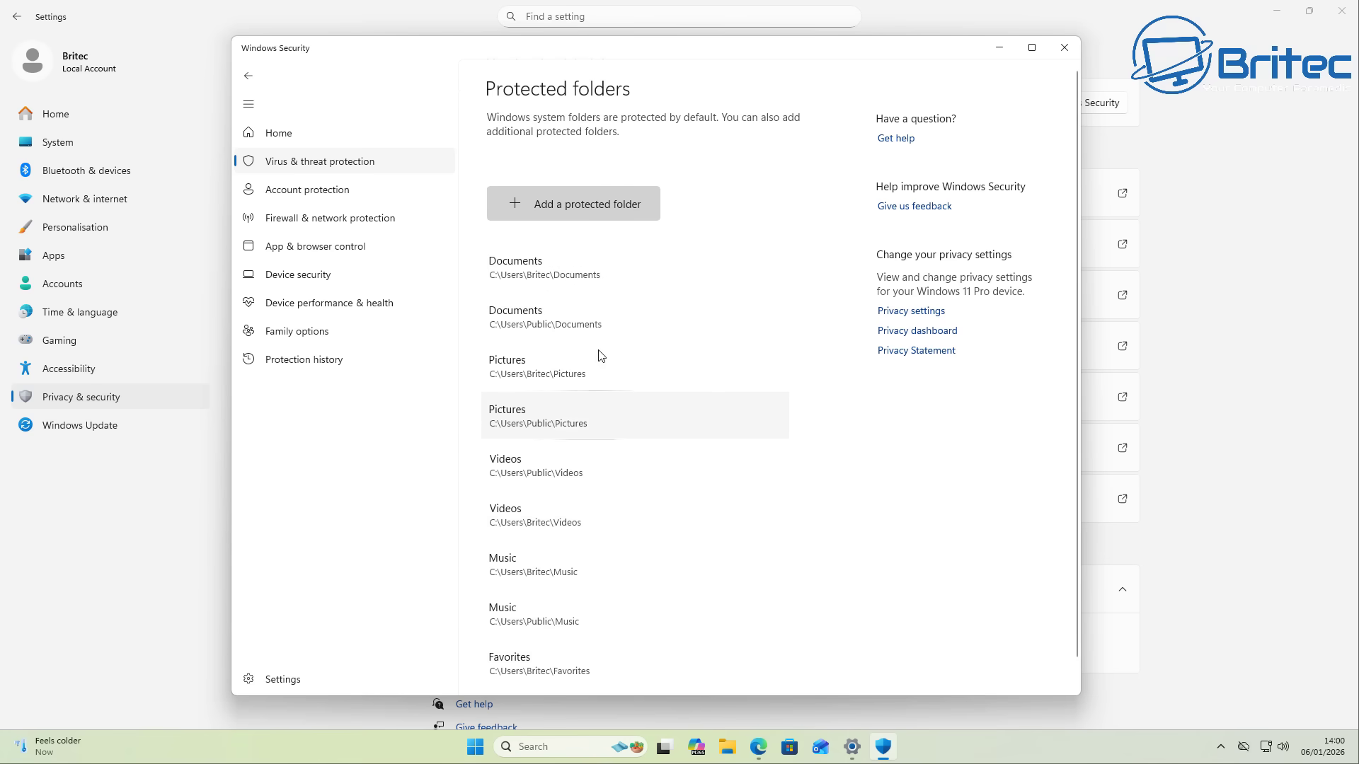
{"action": "left_click", "coordinate": [247, 76]}
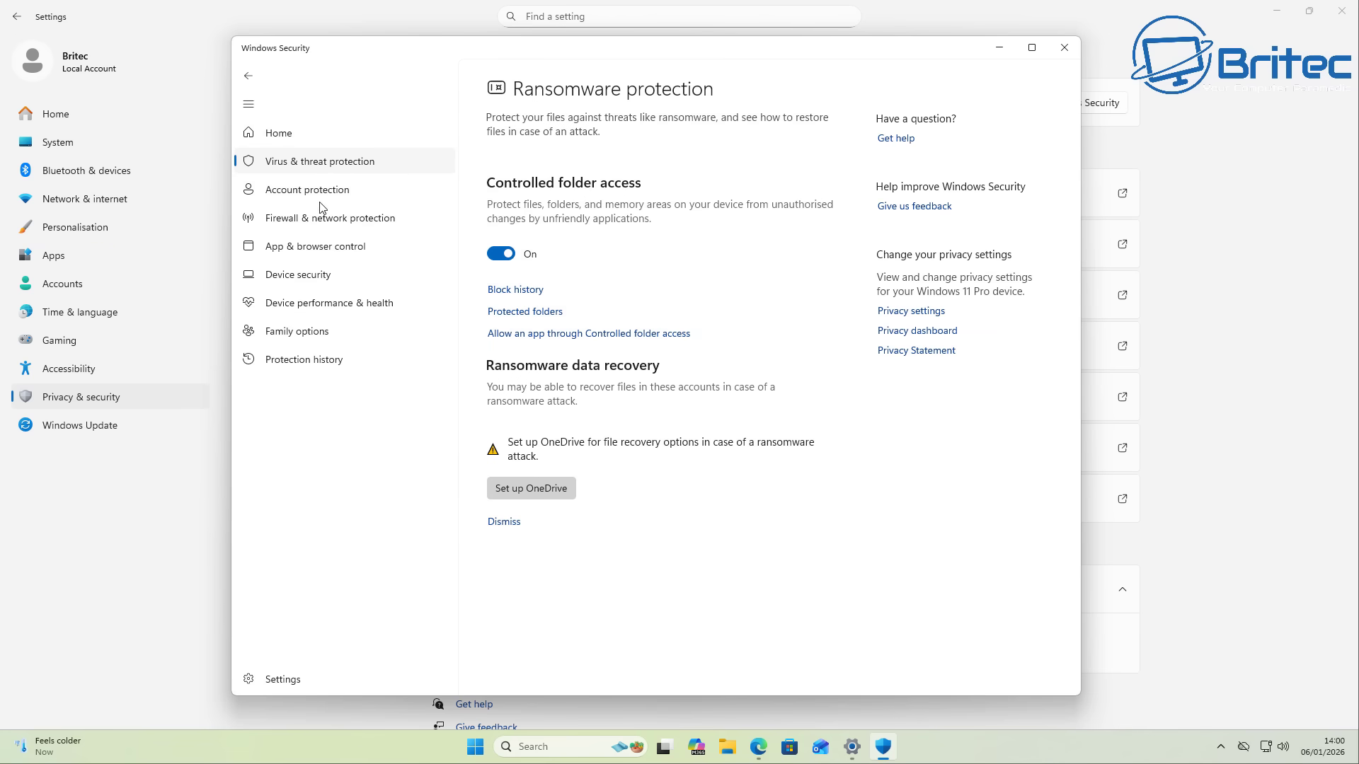
{"action": "left_click", "coordinate": [277, 135]}
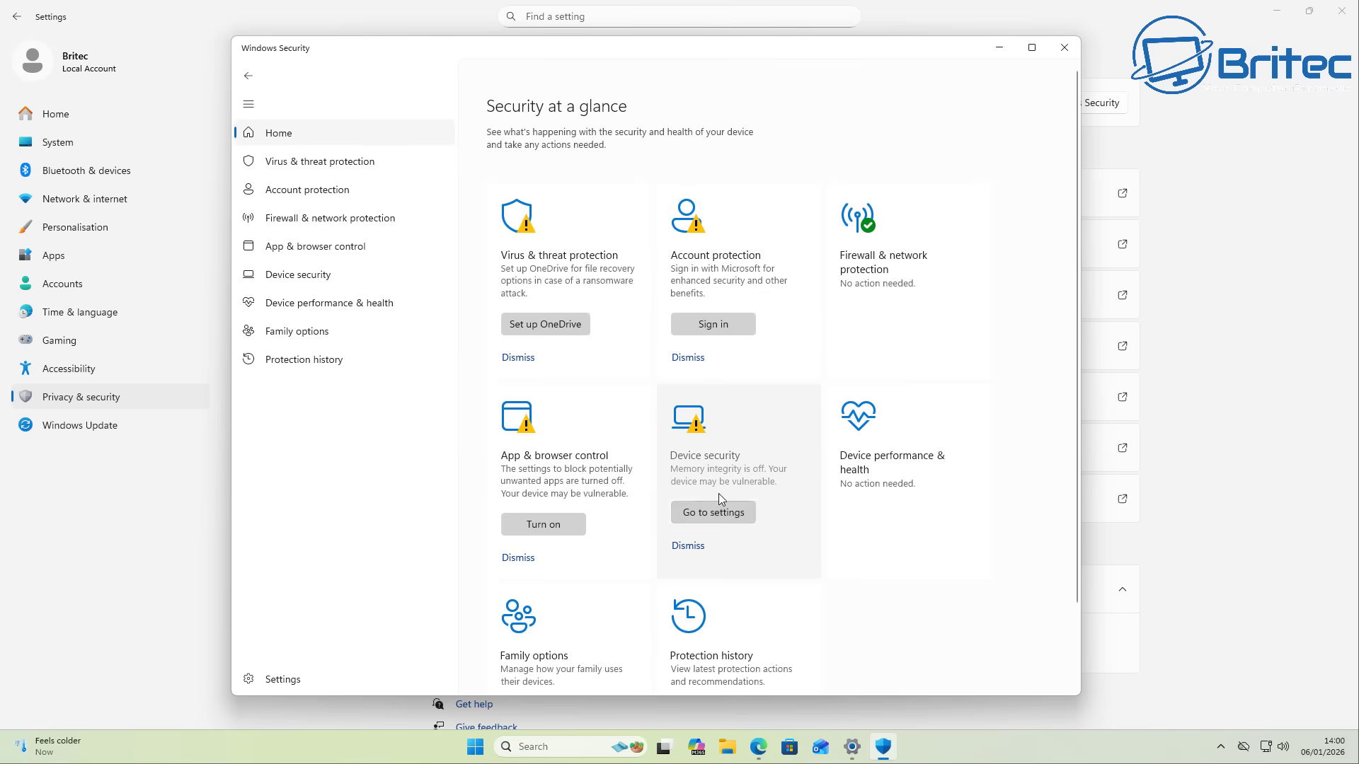
{"action": "scroll", "coordinate": [719, 494], "scroll_direction": "down", "scroll_amount": 2}
{"action": "scroll", "coordinate": [796, 583], "scroll_direction": "up", "scroll_amount": 2}
{"action": "left_click", "coordinate": [854, 483]}
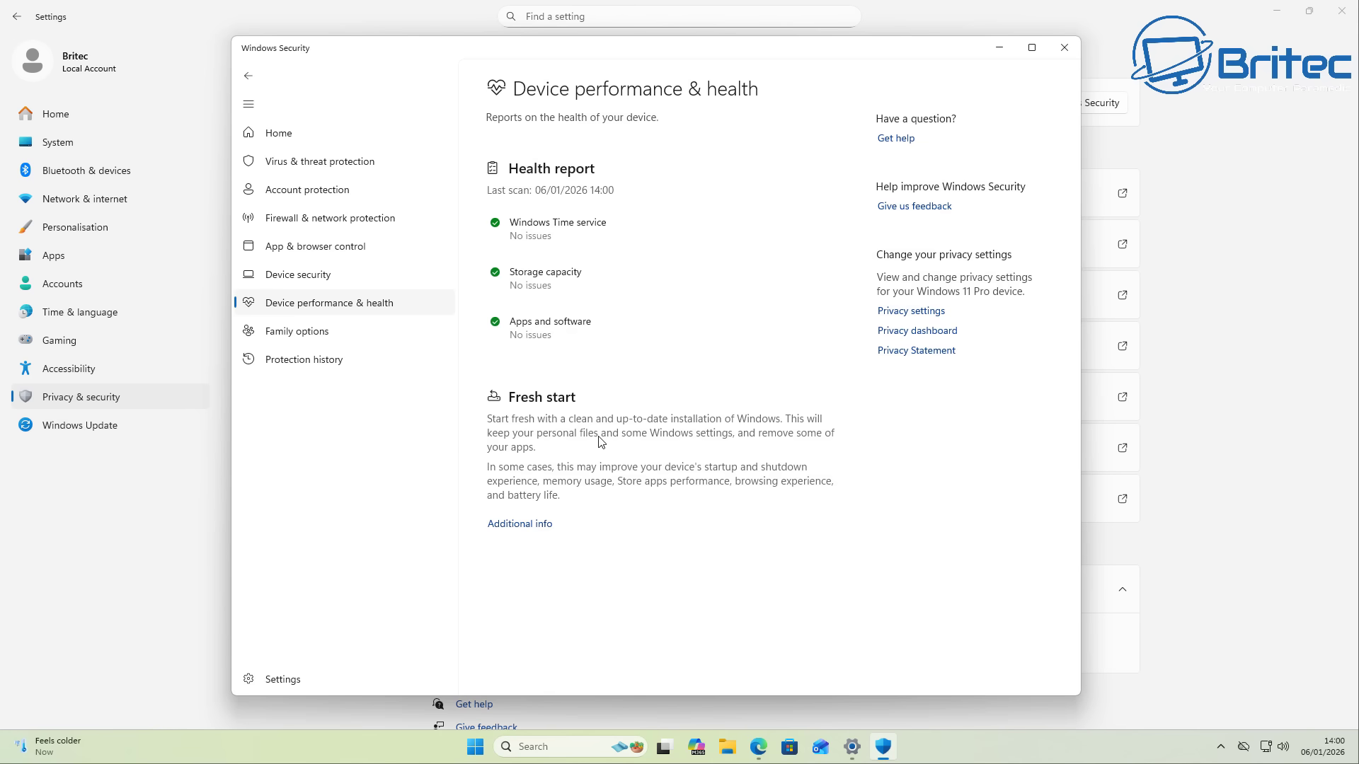
{"action": "left_click", "coordinate": [247, 75]}
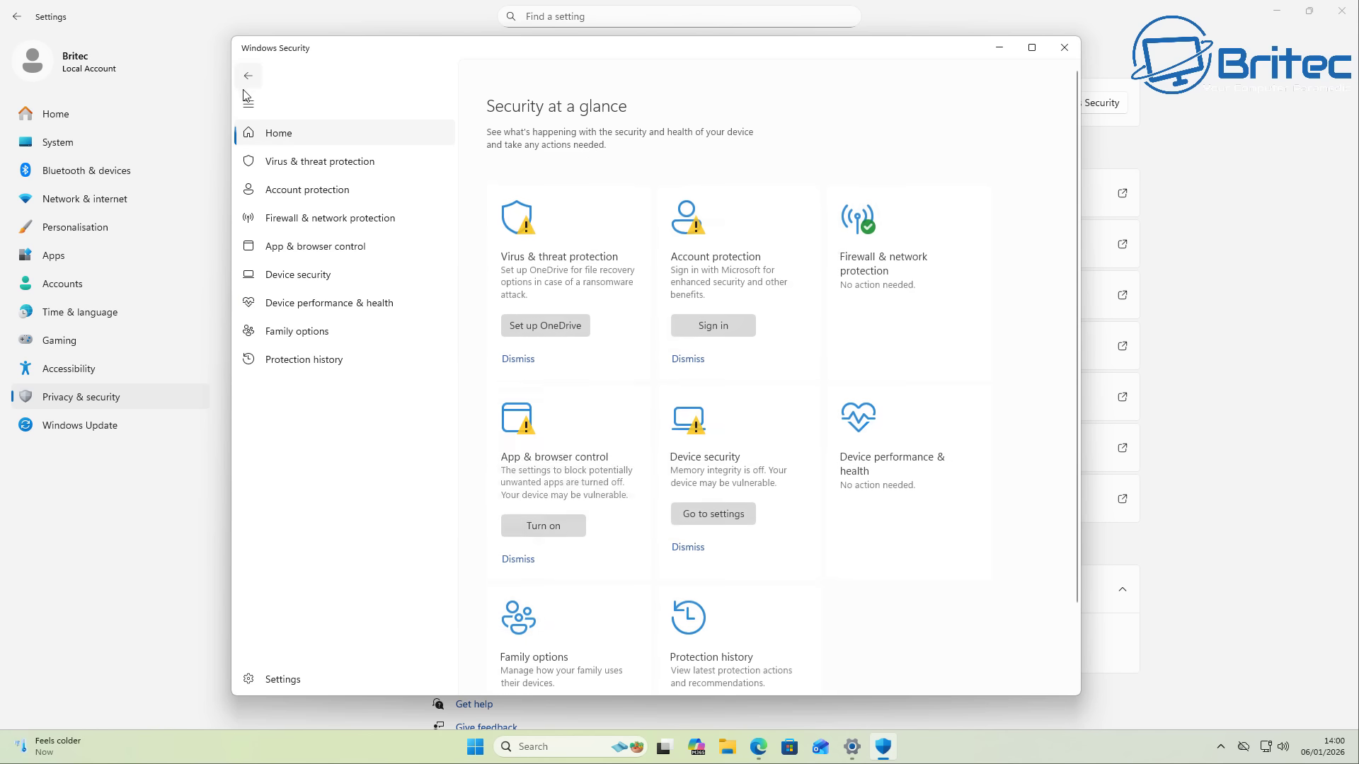
- Turn on Memory integrity in the Core isolation settings and dismiss the restart notification
{"action": "left_click", "coordinate": [707, 512]}
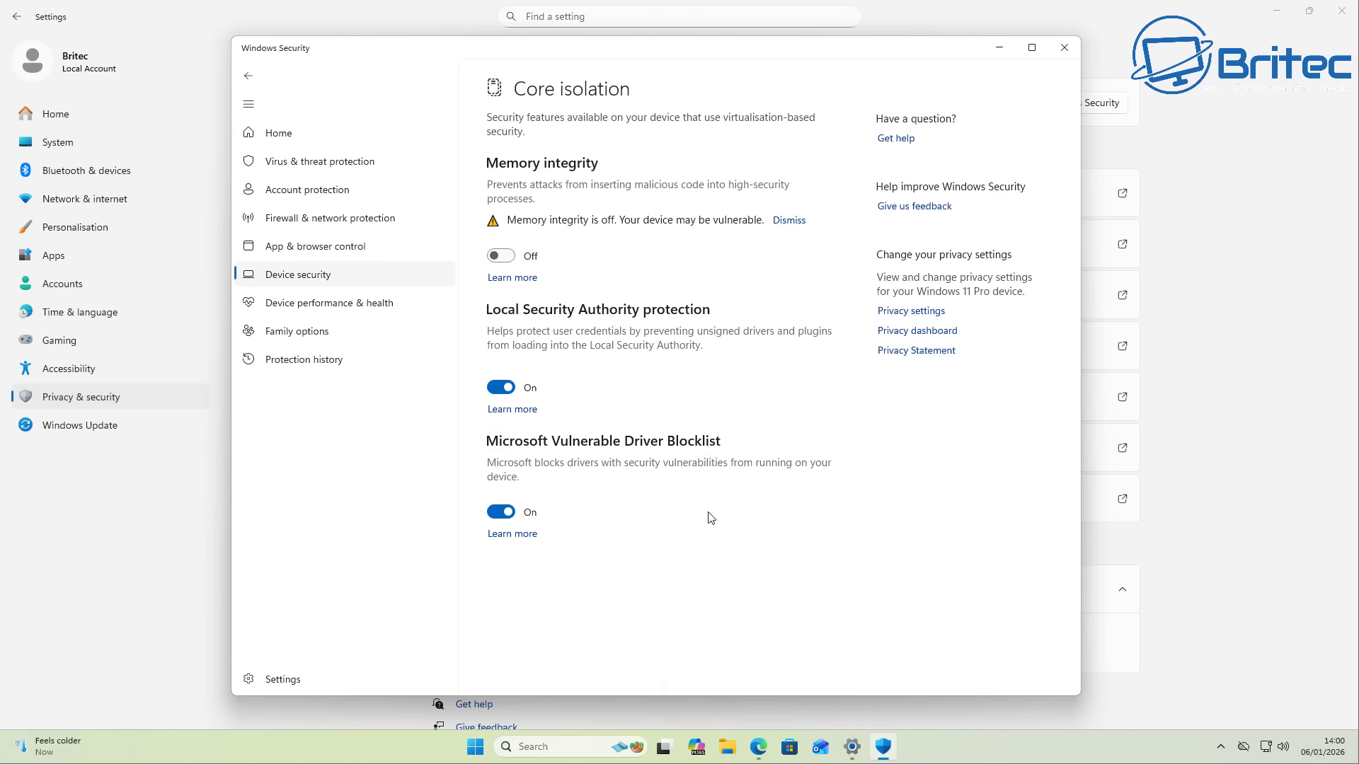
{"action": "left_click", "coordinate": [503, 257]}
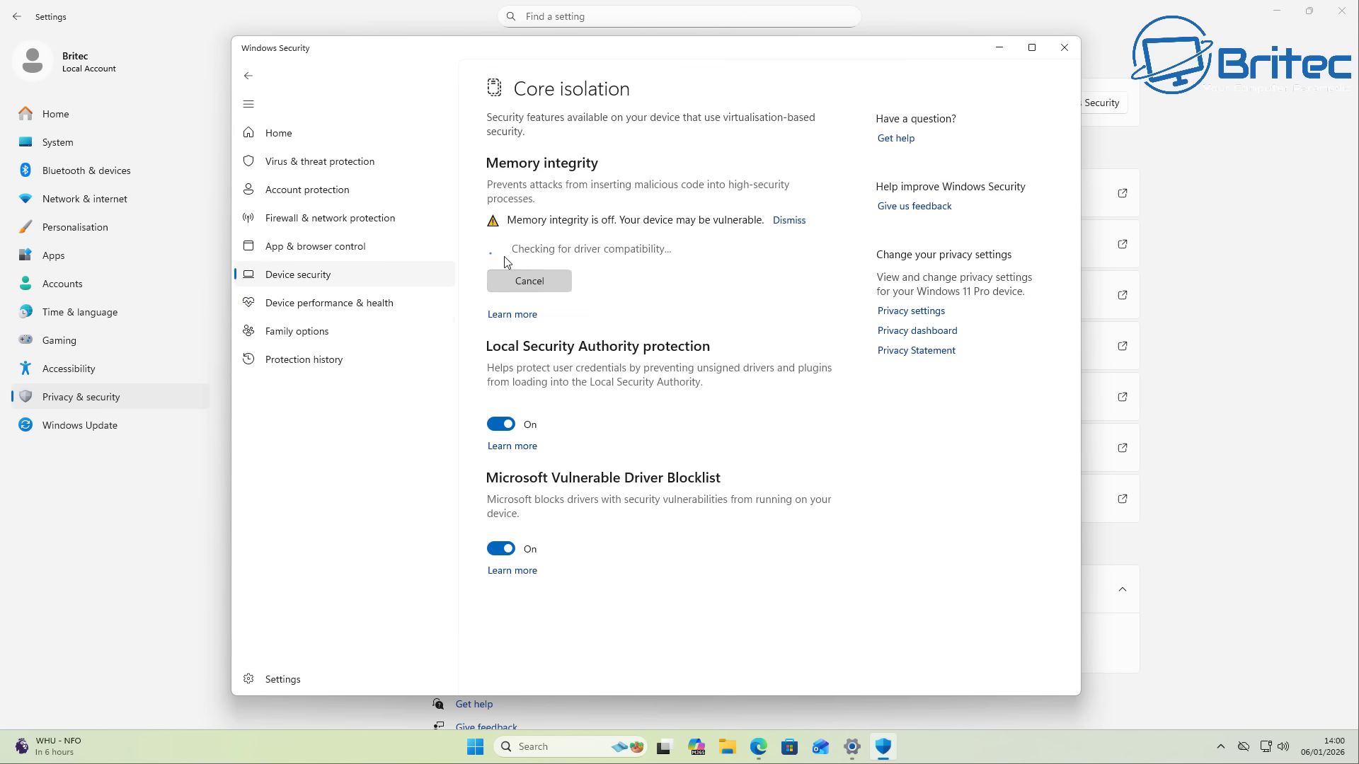
{"action": "left_click", "coordinate": [609, 486]}
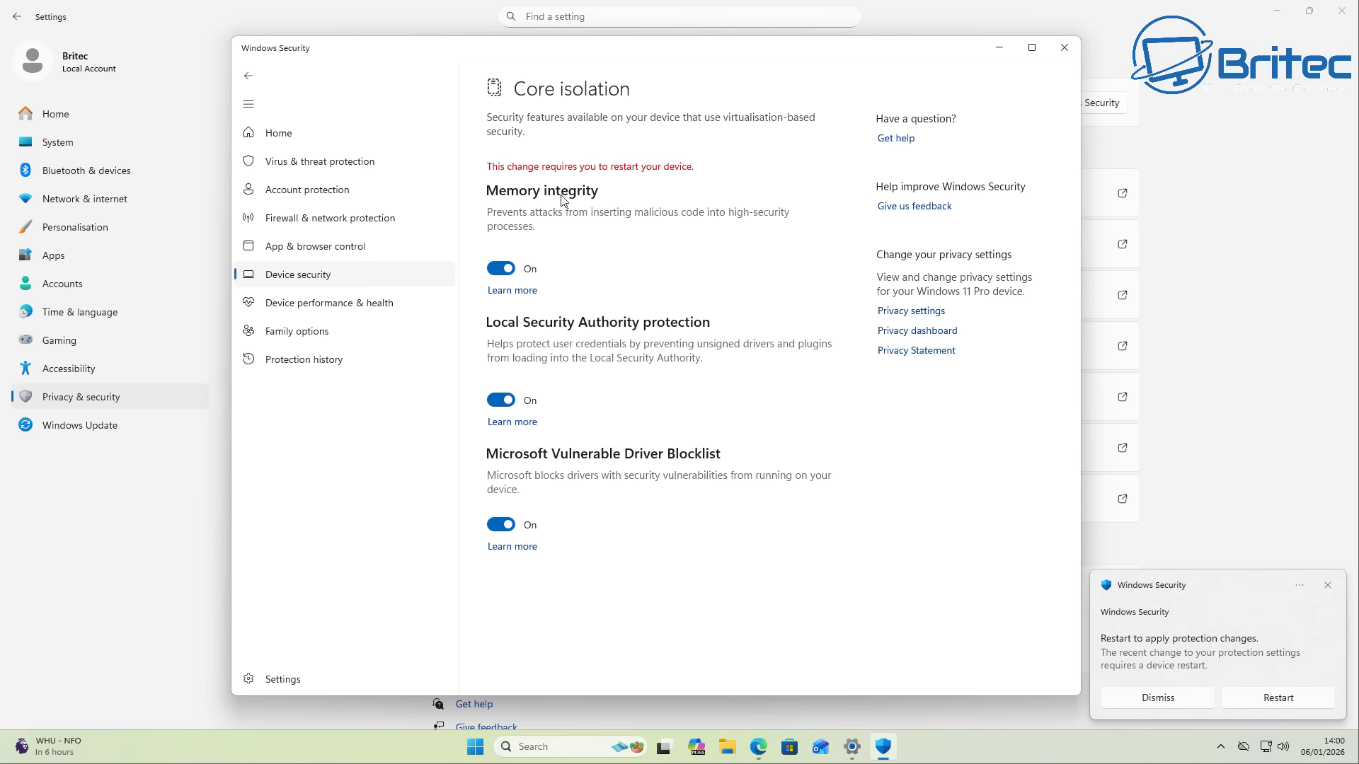
{"action": "left_click", "coordinate": [1142, 699]}
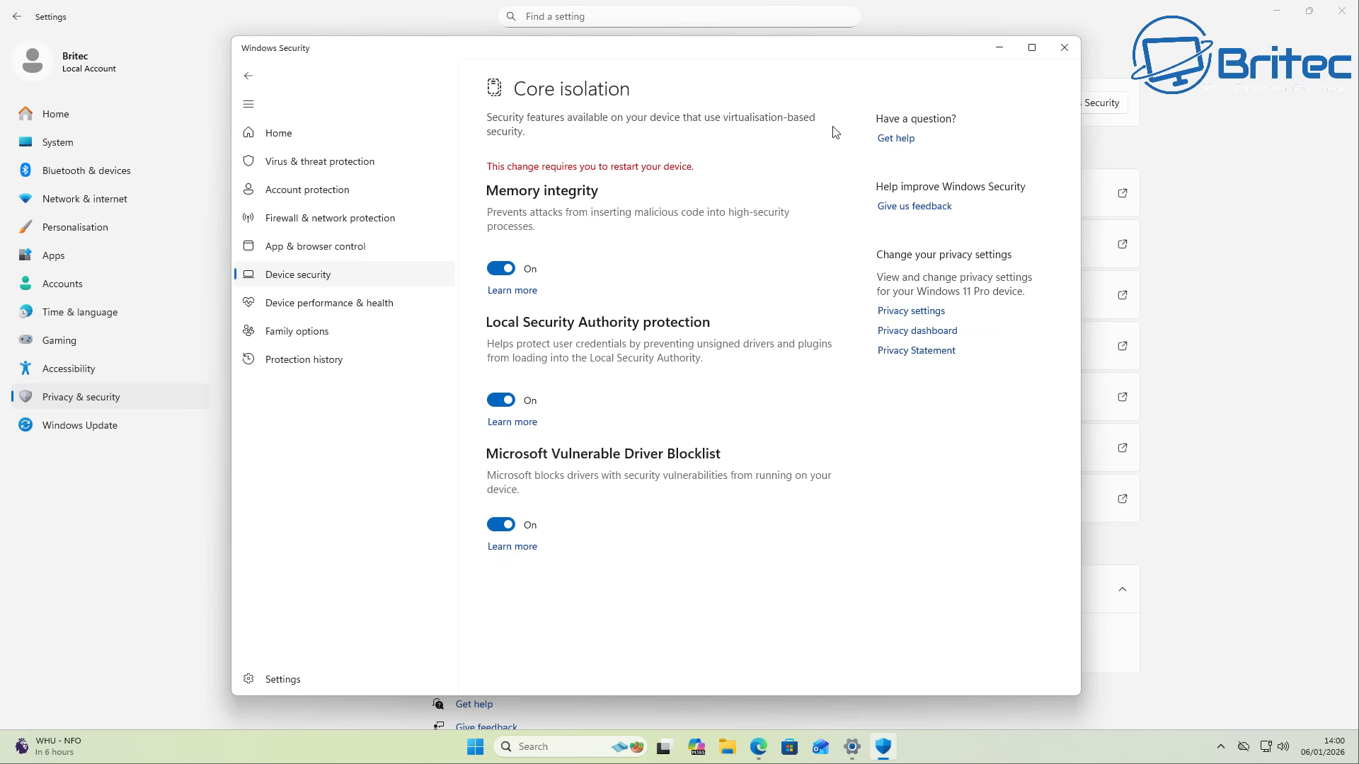
{"action": "left_click", "coordinate": [1058, 58]}
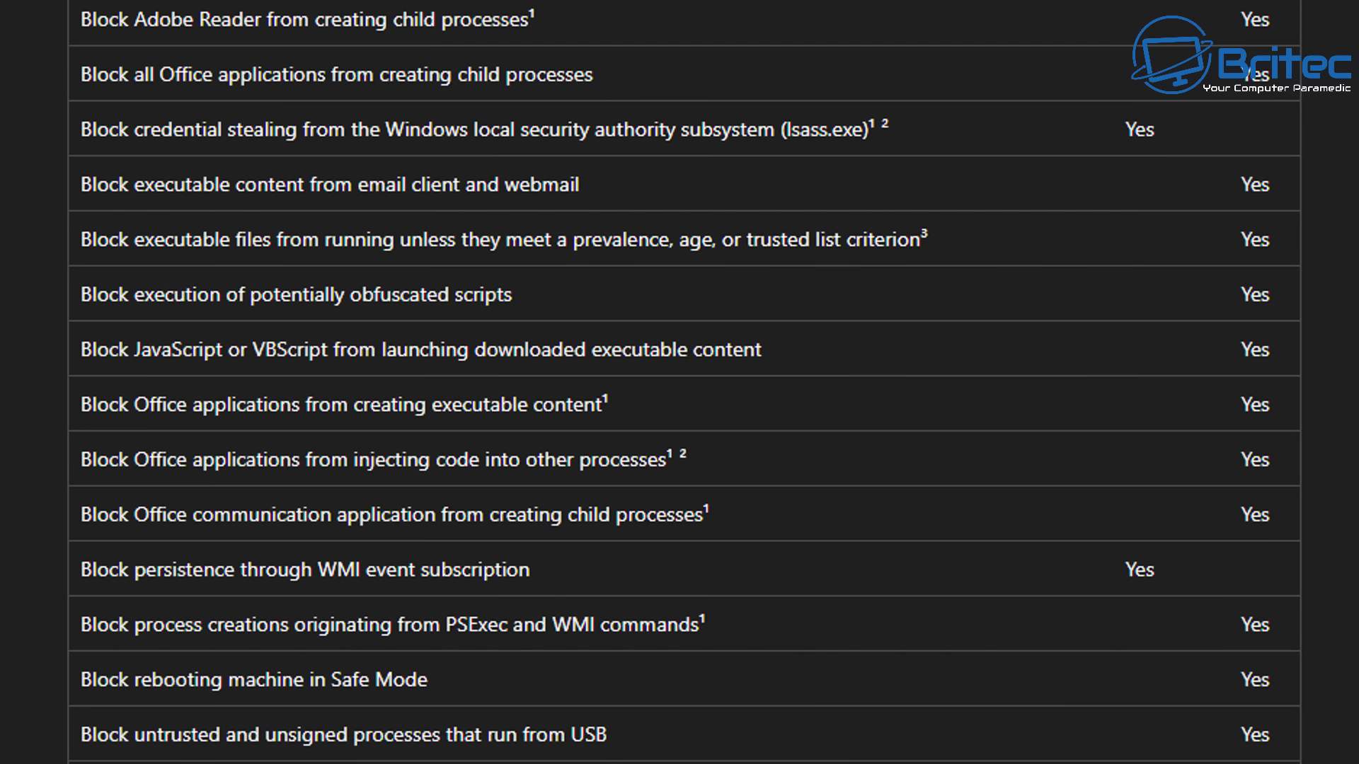
- Read the attack surface reduction rules documentation, examining the supported operating systems and the GUID of each rule
{"action": "scroll", "coordinate": [680, 383], "scroll_direction": "up", "scroll_amount": 10}
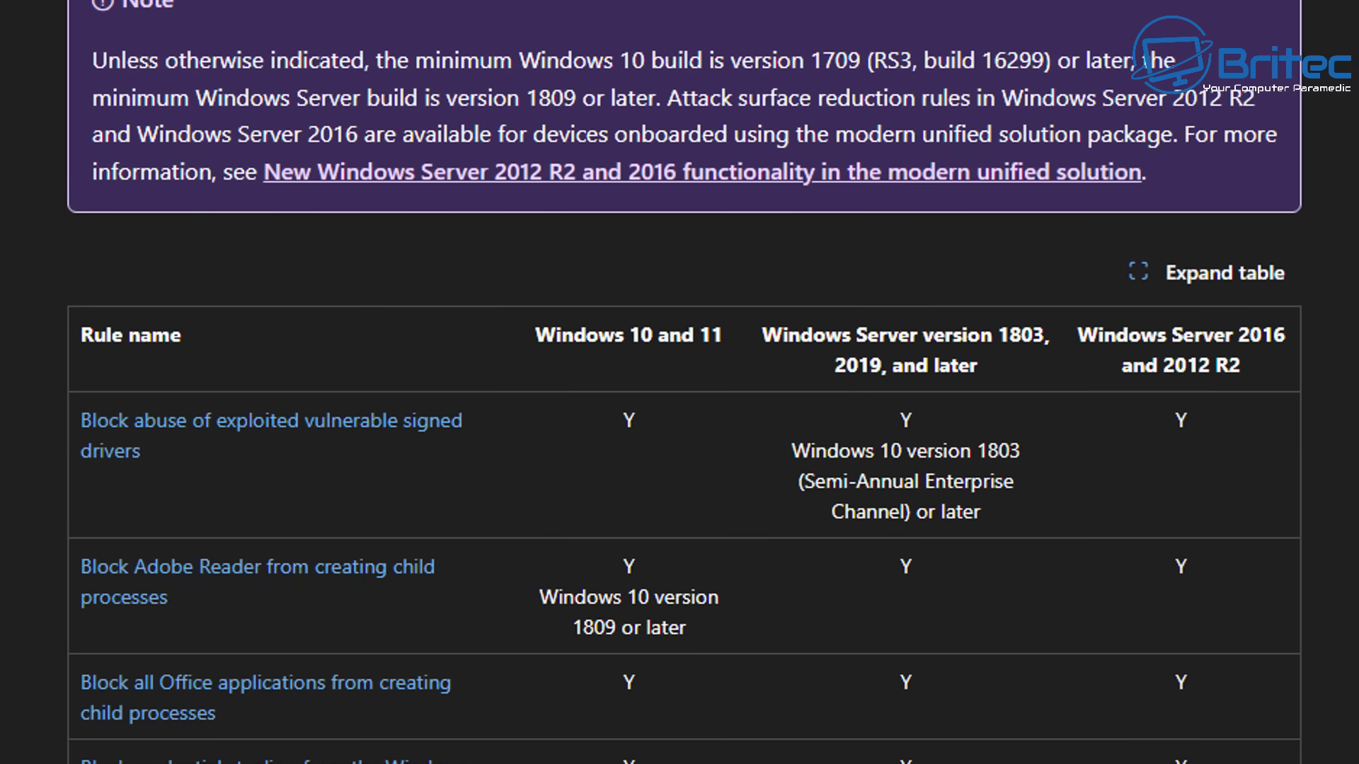
{"action": "scroll", "coordinate": [680, 382], "scroll_direction": "down", "scroll_amount": 2}
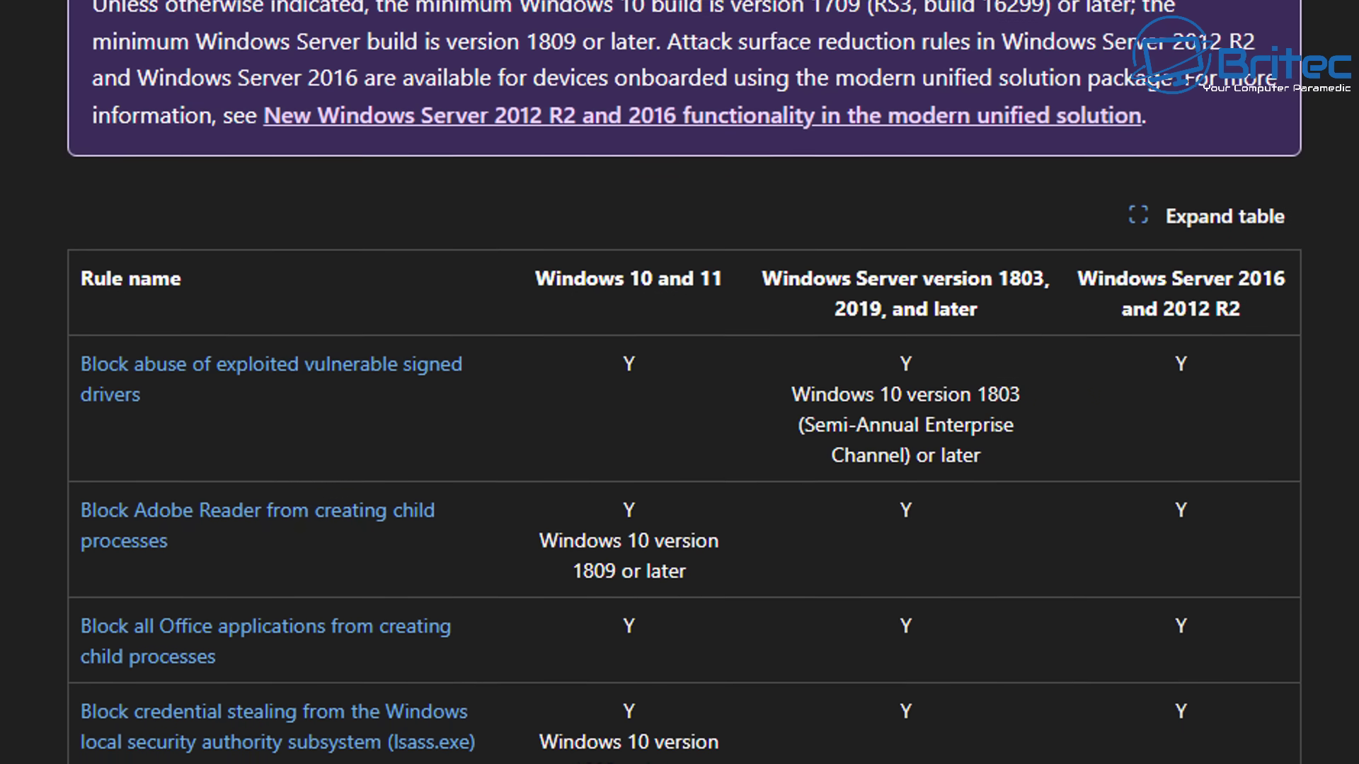
{"action": "scroll", "coordinate": [680, 383], "scroll_direction": "down", "scroll_amount": 2}
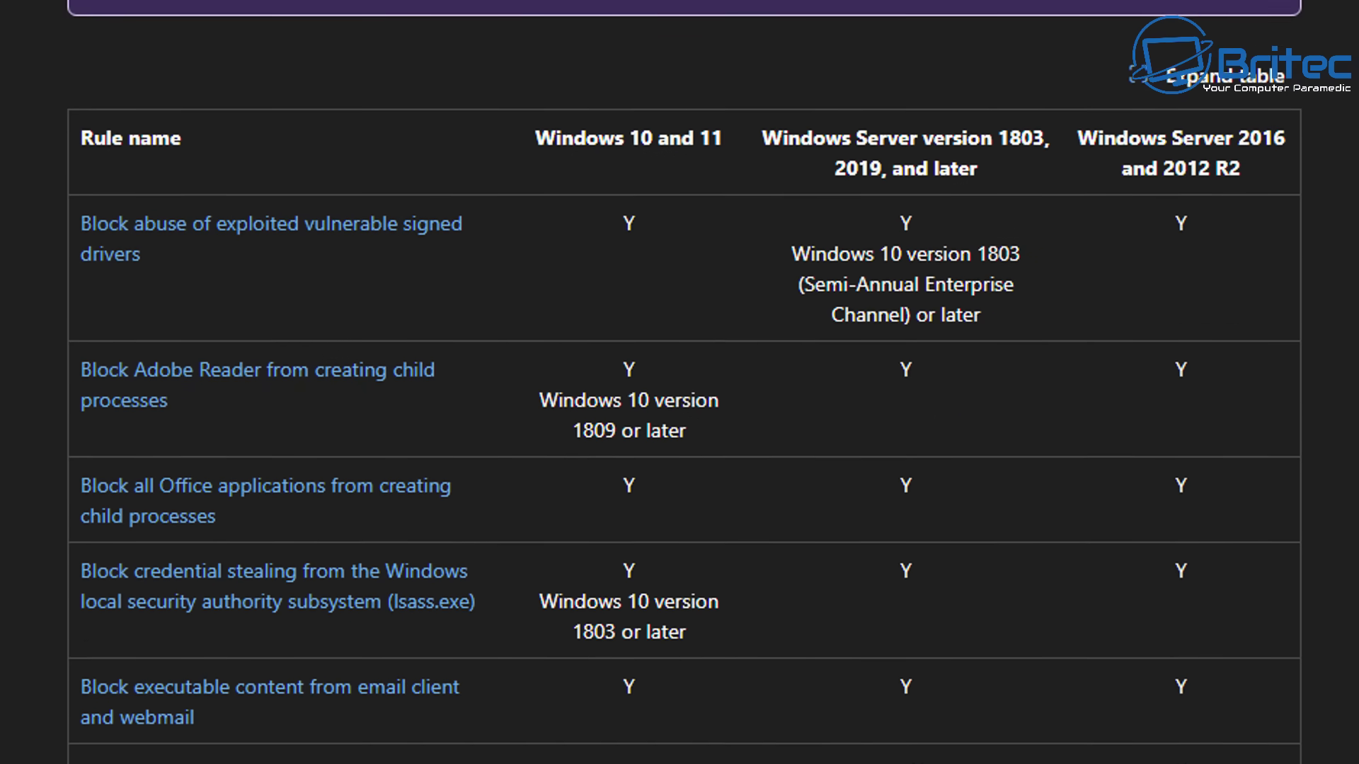
{"action": "scroll", "coordinate": [679, 382], "scroll_direction": "down", "scroll_amount": 2}
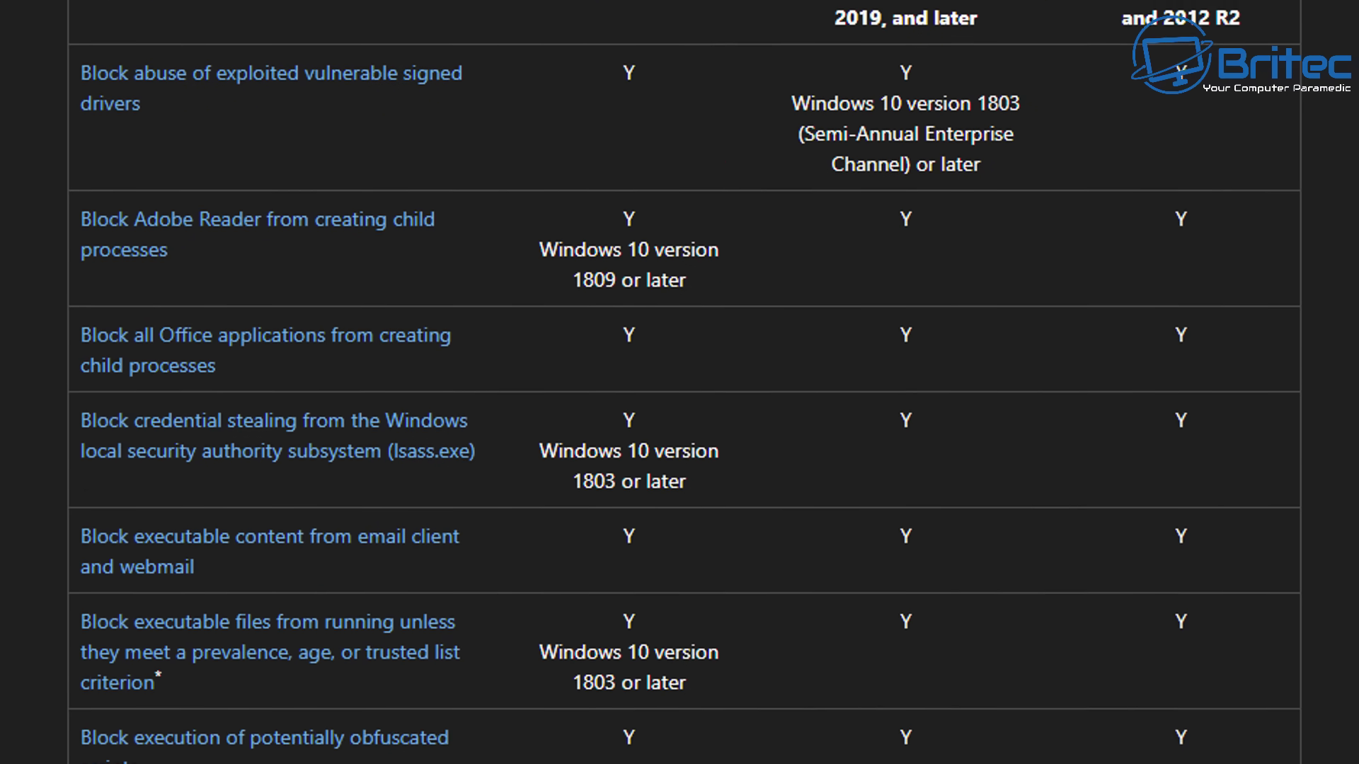
{"action": "scroll", "coordinate": [680, 382], "scroll_direction": "down", "scroll_amount": 2}
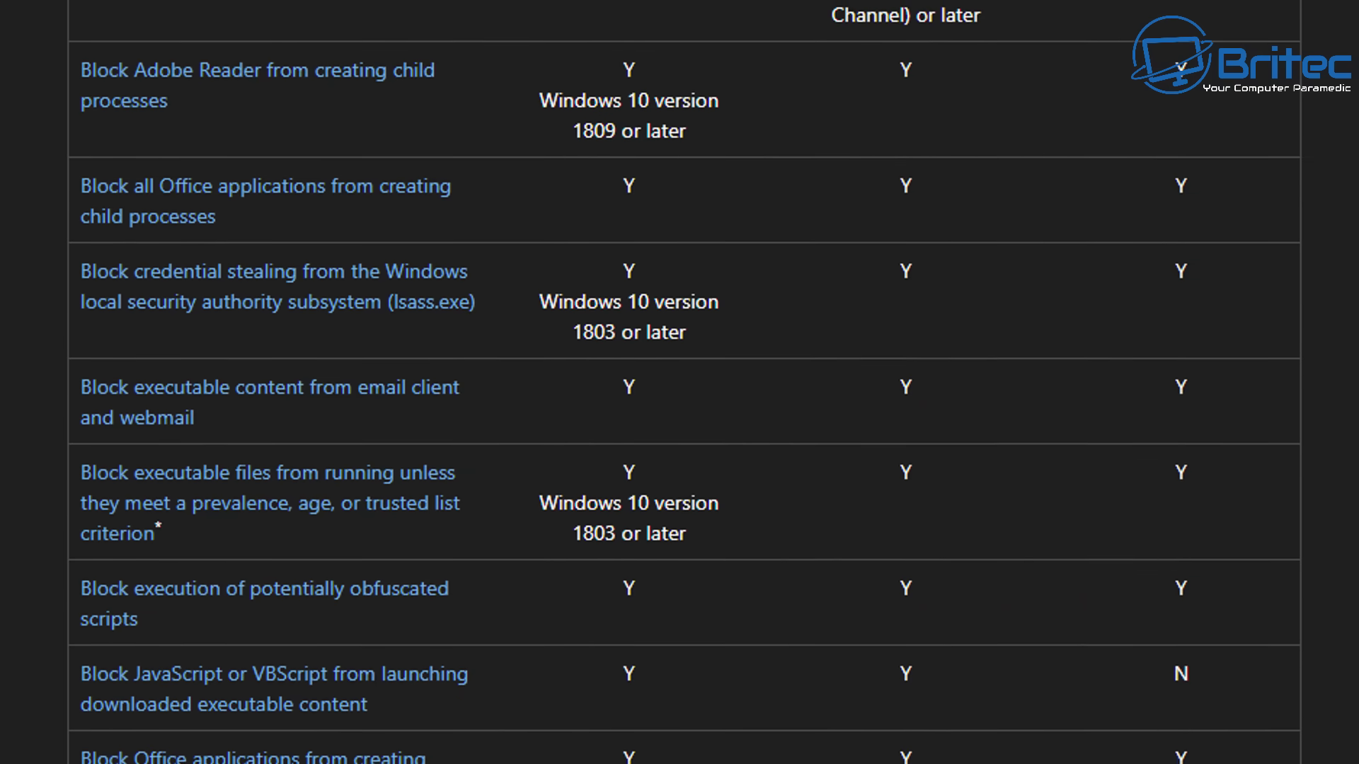
{"action": "scroll", "coordinate": [679, 382], "scroll_direction": "down", "scroll_amount": 2}
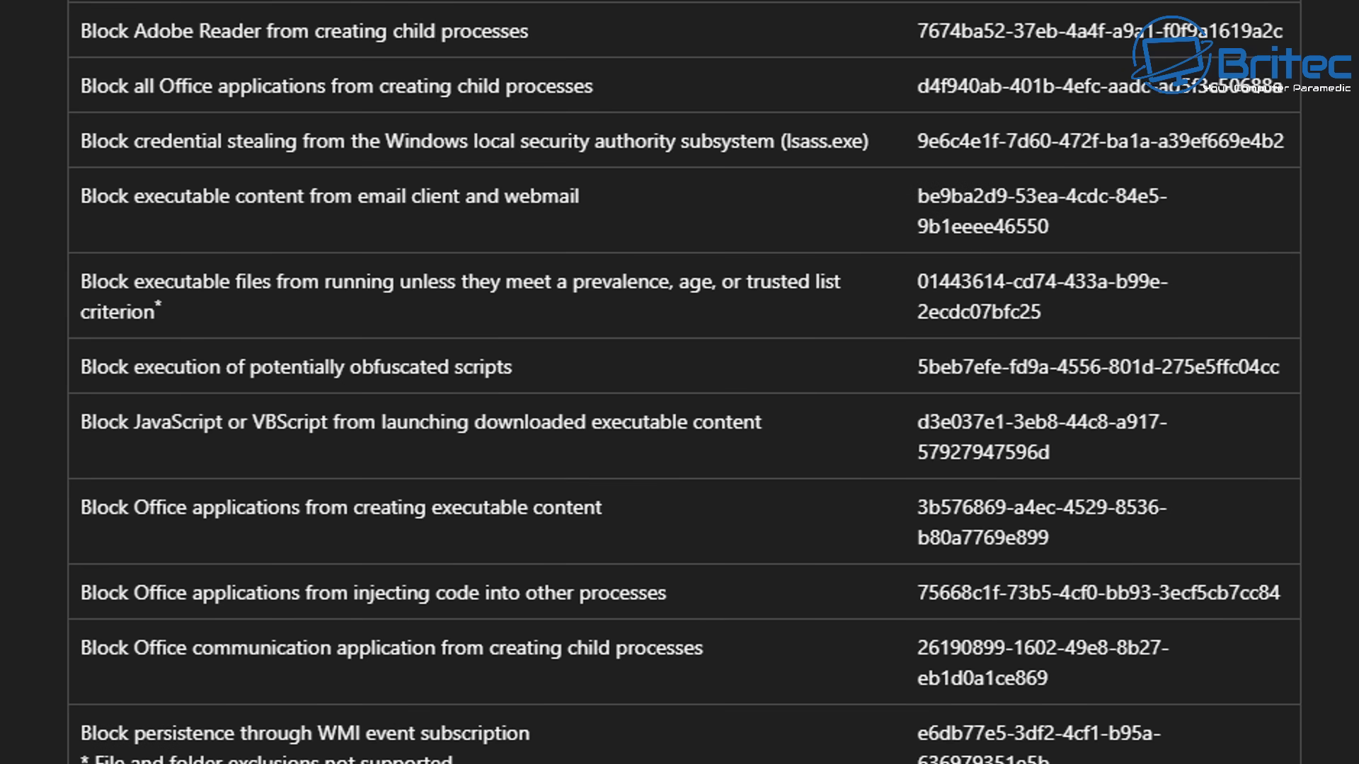
{"action": "scroll", "coordinate": [679, 382], "scroll_direction": "down", "scroll_amount": 3}
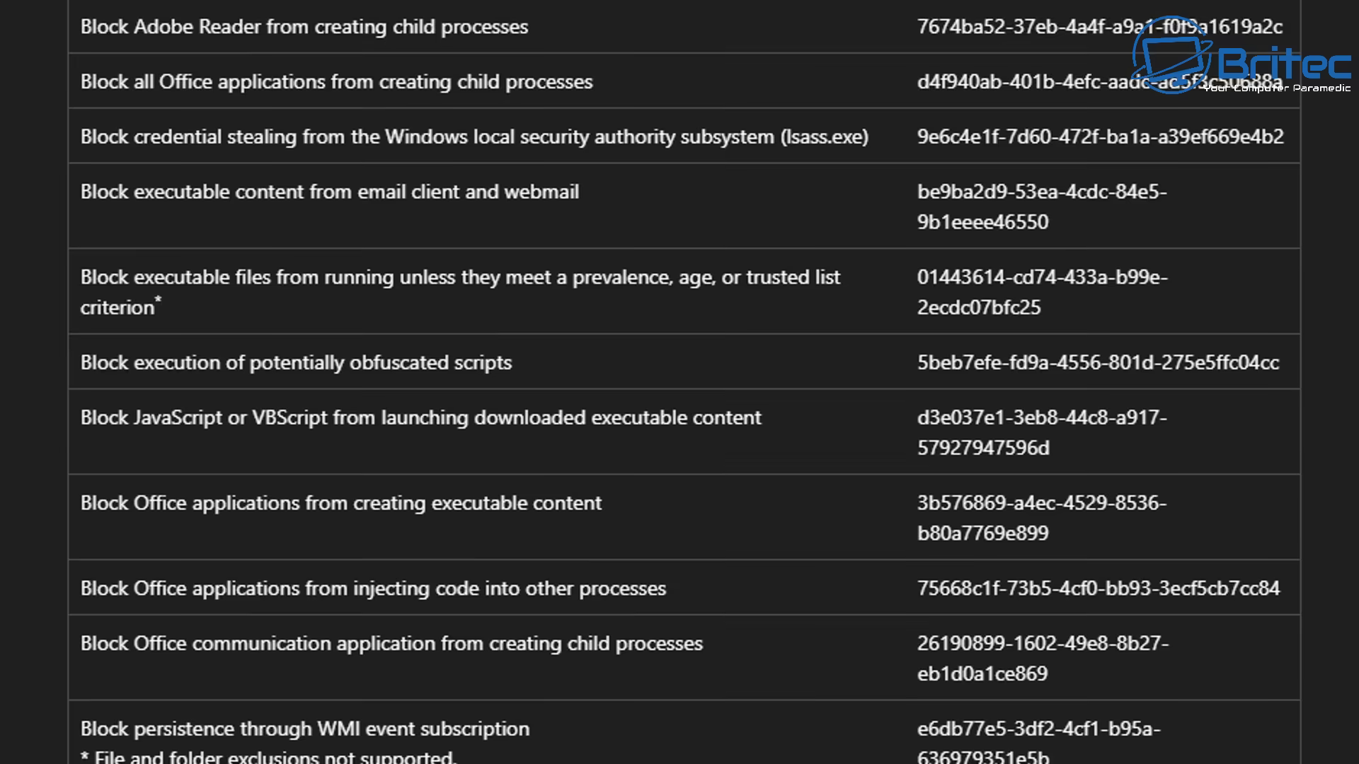
{"action": "scroll", "coordinate": [683, 382], "scroll_direction": "down", "scroll_amount": 5}
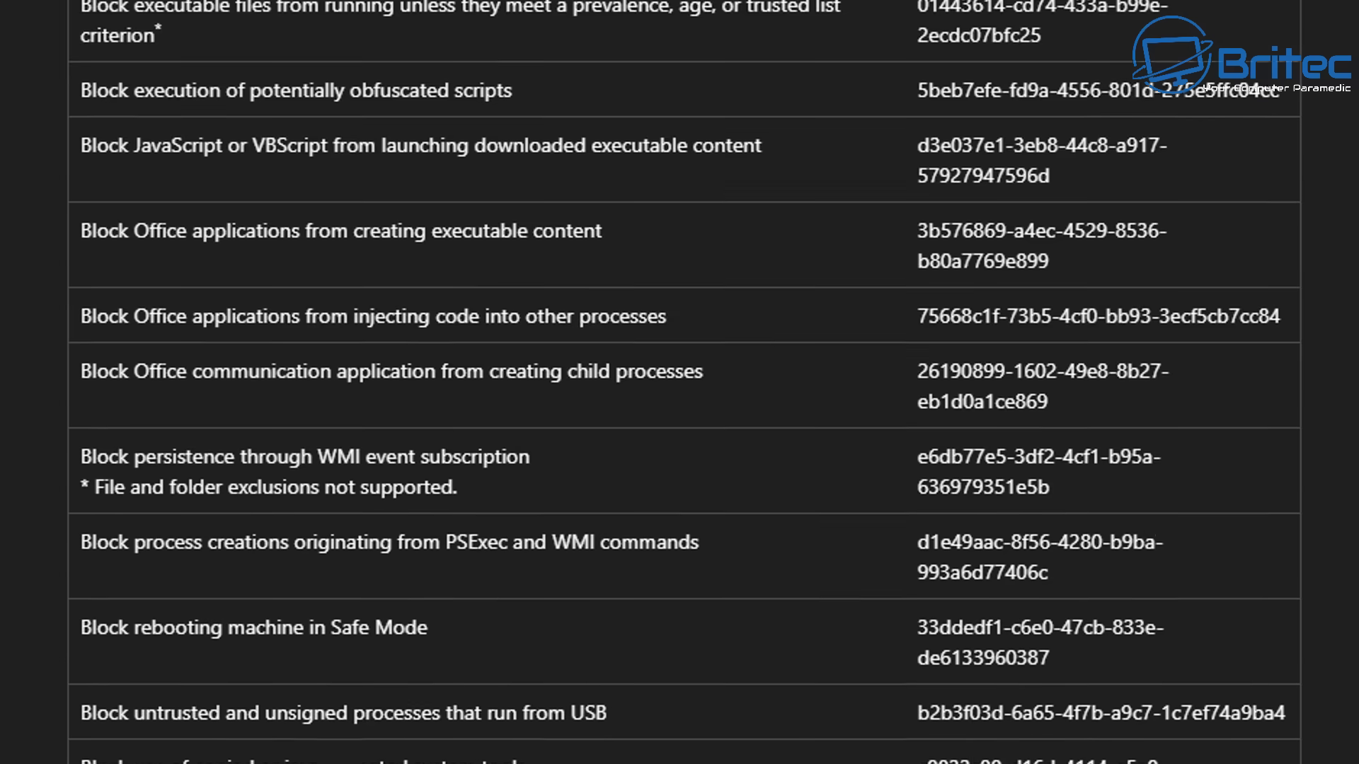
{"action": "scroll", "coordinate": [680, 383], "scroll_direction": "down", "scroll_amount": 5}
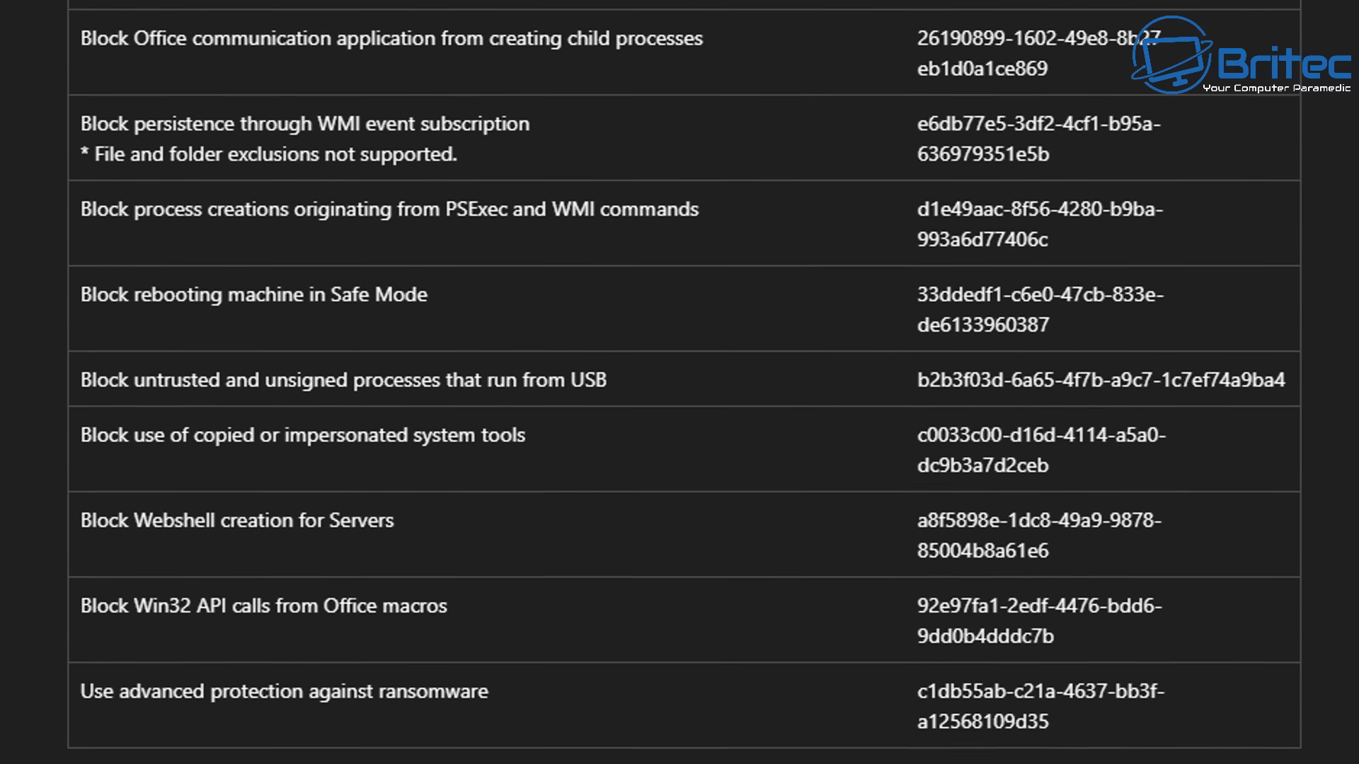
{"action": "scroll", "coordinate": [679, 383], "scroll_direction": "down", "scroll_amount": 5}
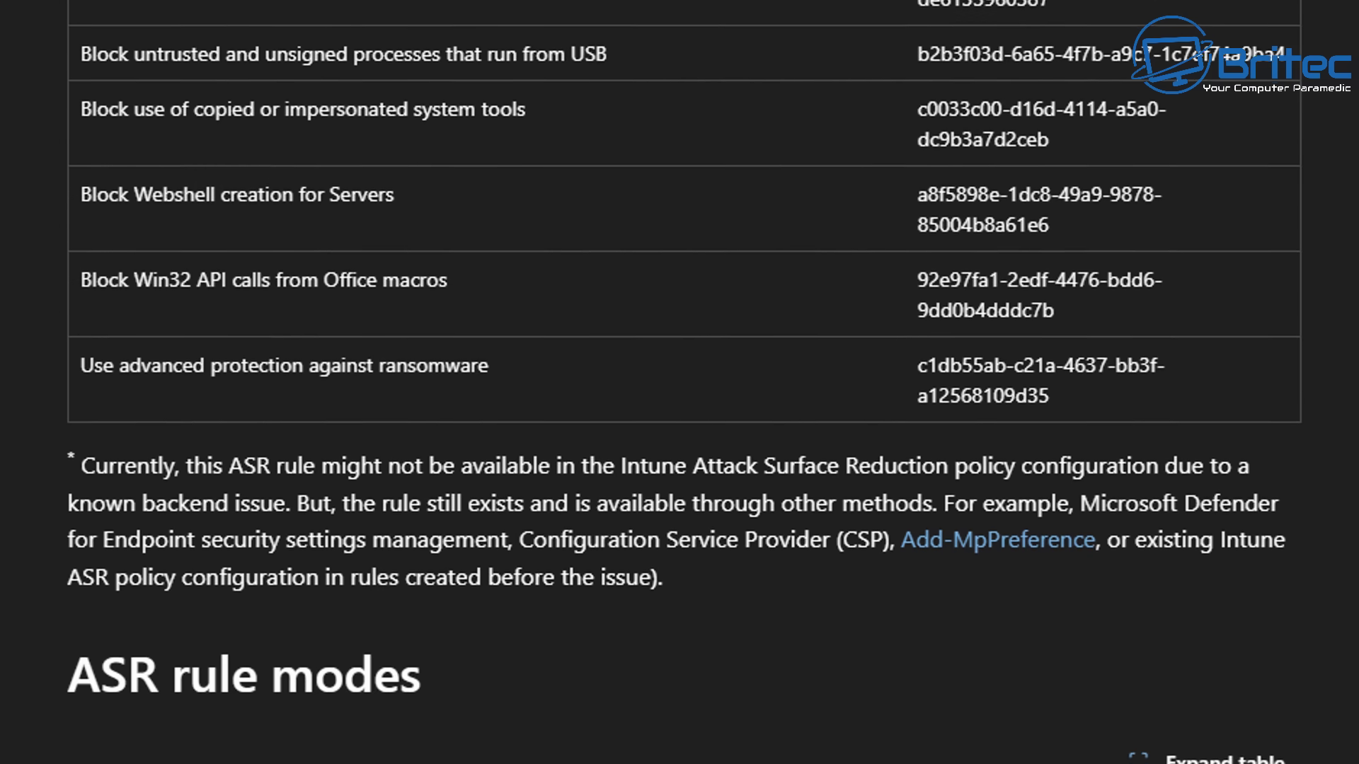
- Read the ASR rule modes table and the ASRGEN README, examining the project overview, getting started steps and key components
{"action": "scroll", "coordinate": [680, 382], "scroll_direction": "down", "scroll_amount": 5}
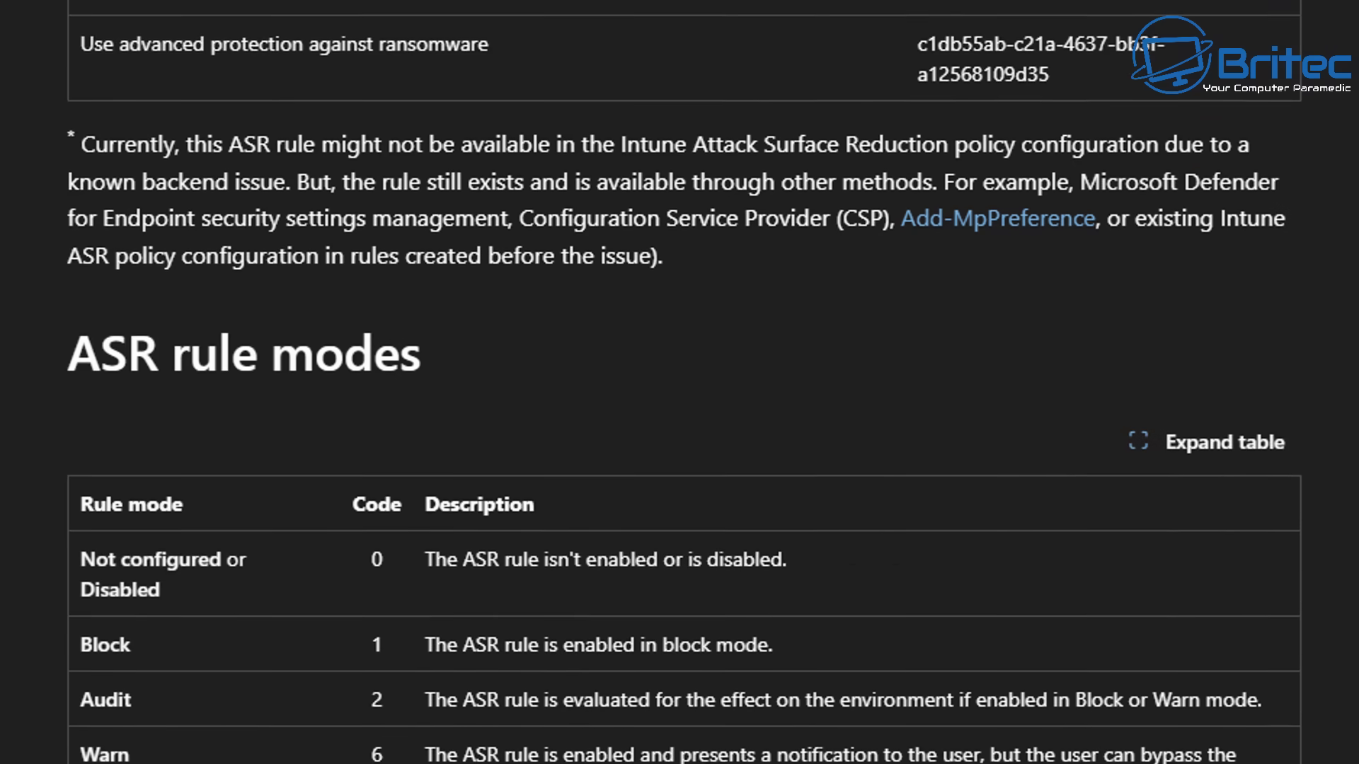
{"action": "scroll", "coordinate": [679, 382], "scroll_direction": "down", "scroll_amount": 4}
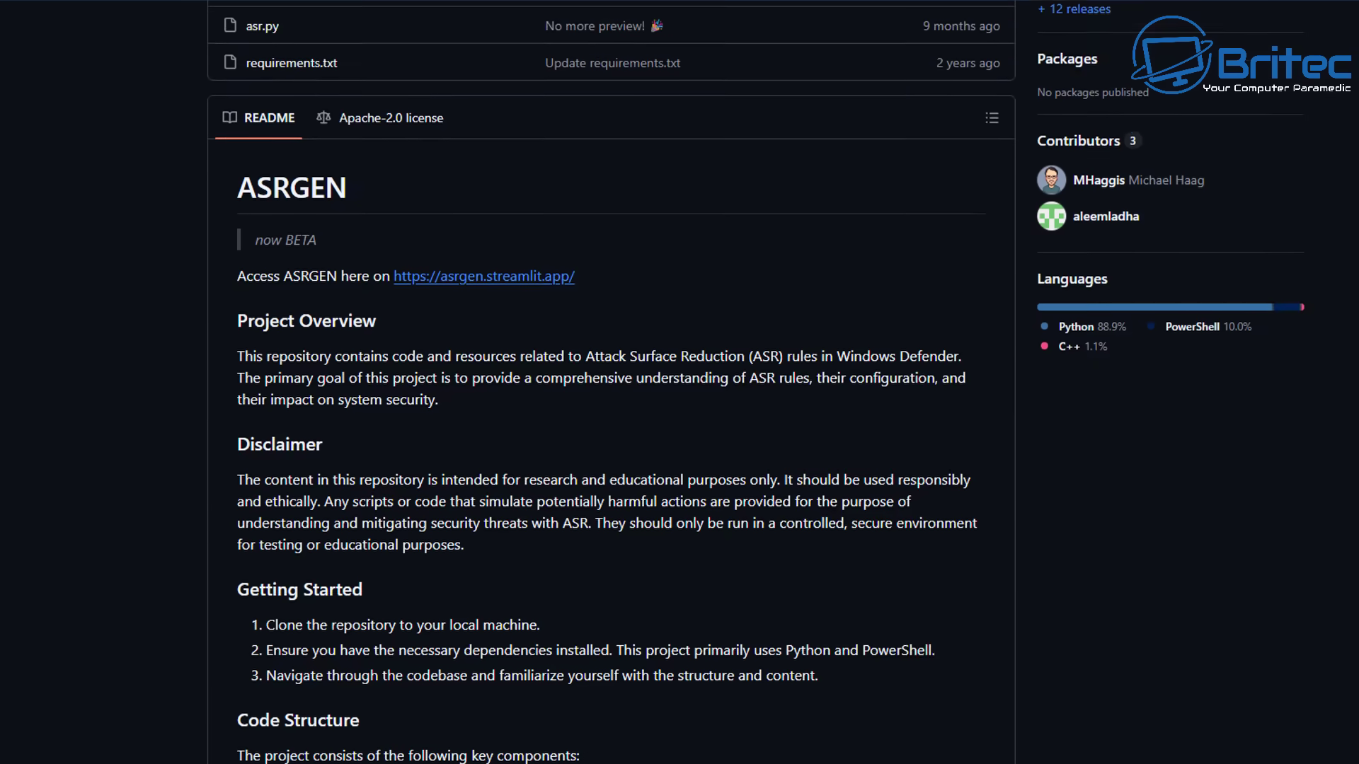
{"action": "scroll", "coordinate": [755, 382], "scroll_direction": "down", "scroll_amount": 2}
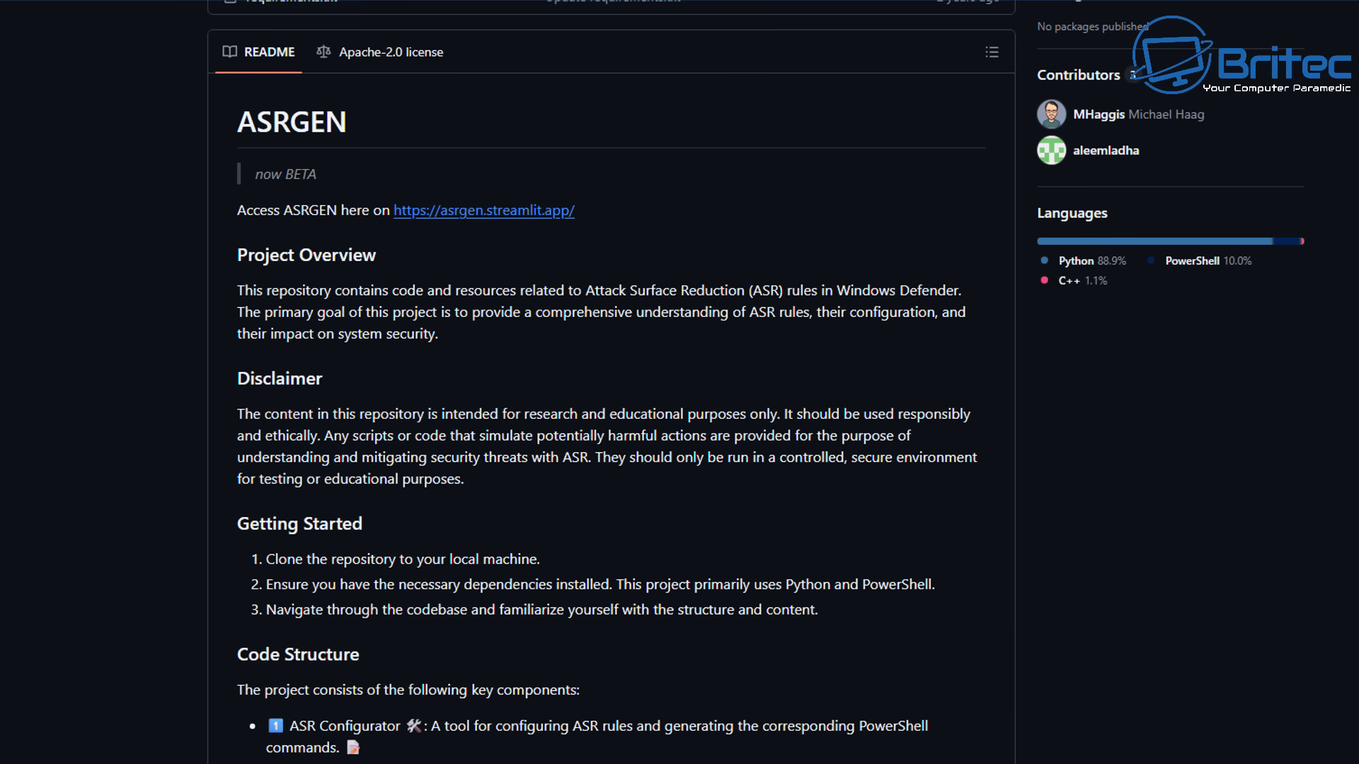
{"action": "scroll", "coordinate": [611, 382], "scroll_direction": "down", "scroll_amount": 3}
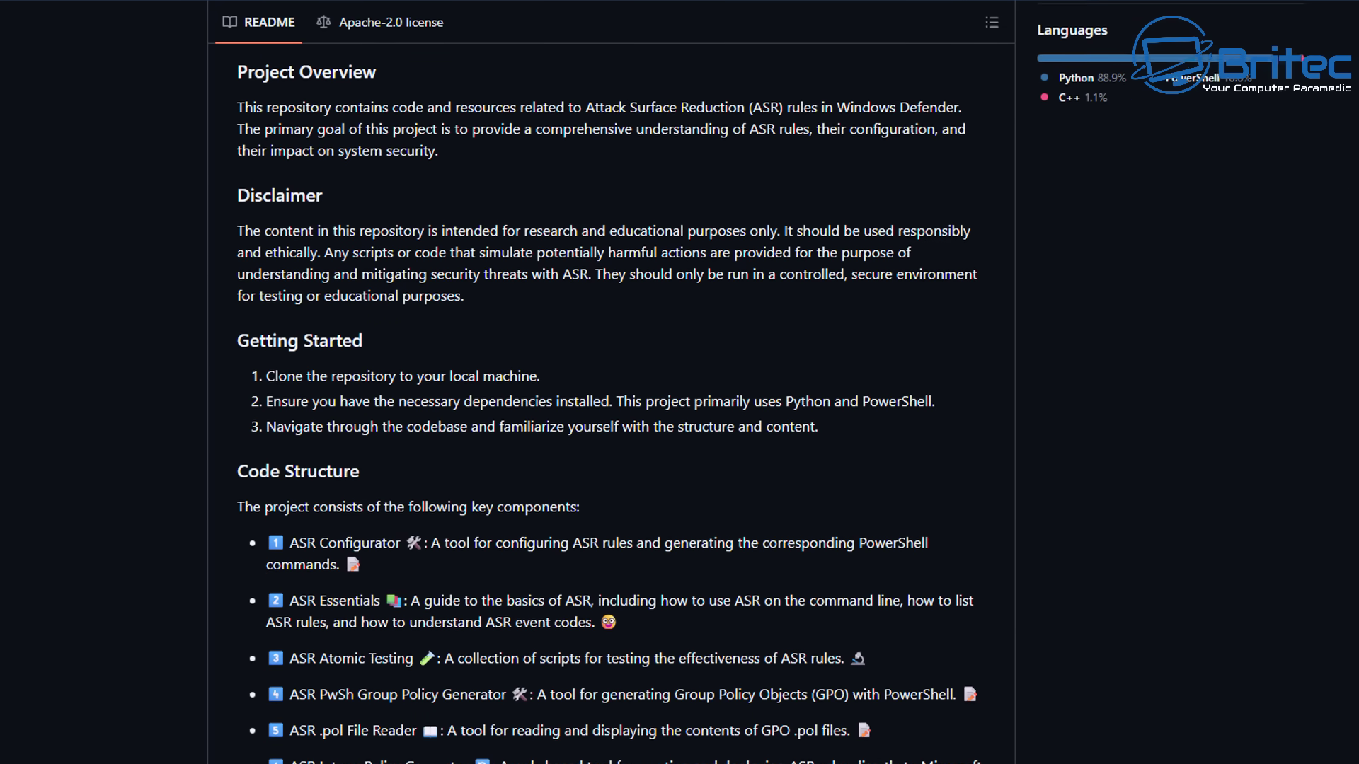
{"action": "scroll", "coordinate": [611, 382], "scroll_direction": "down", "scroll_amount": 3}
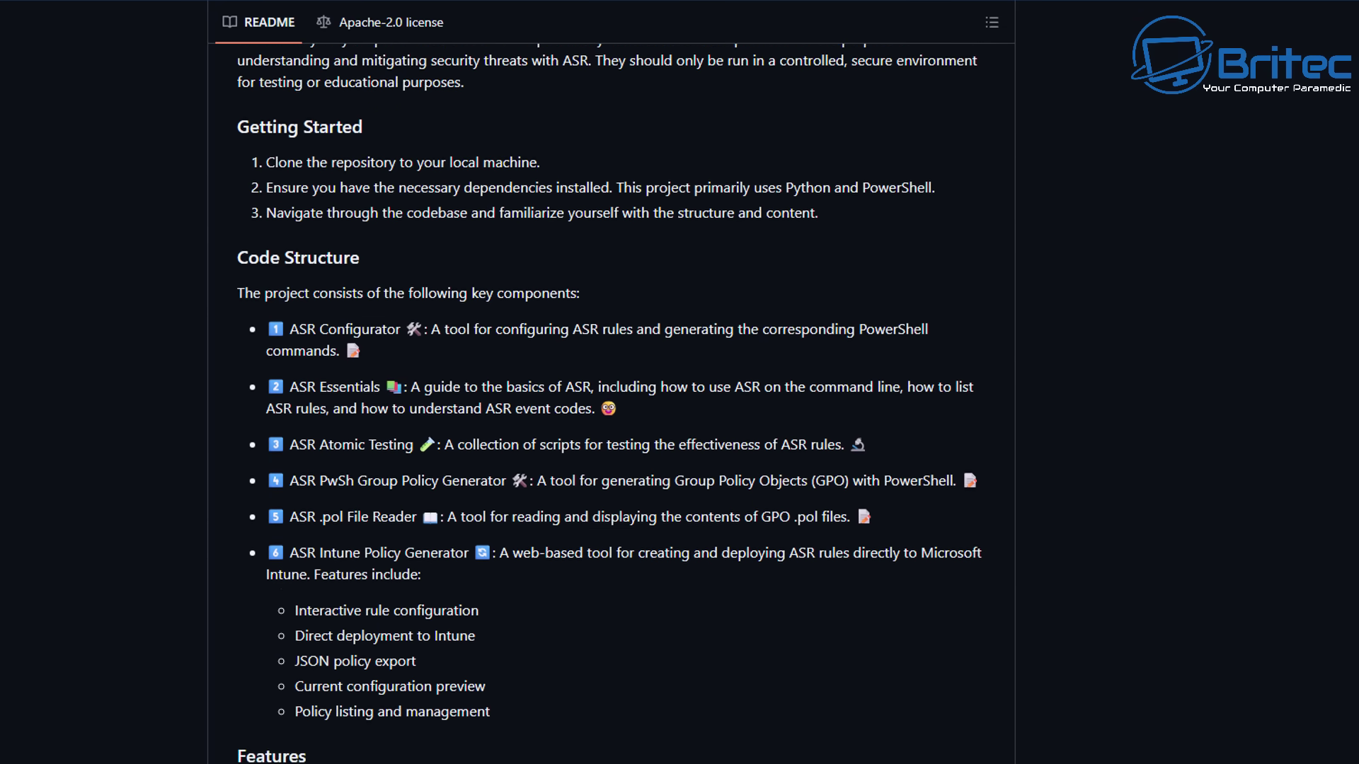
{"action": "scroll", "coordinate": [611, 382], "scroll_direction": "down", "scroll_amount": 1}
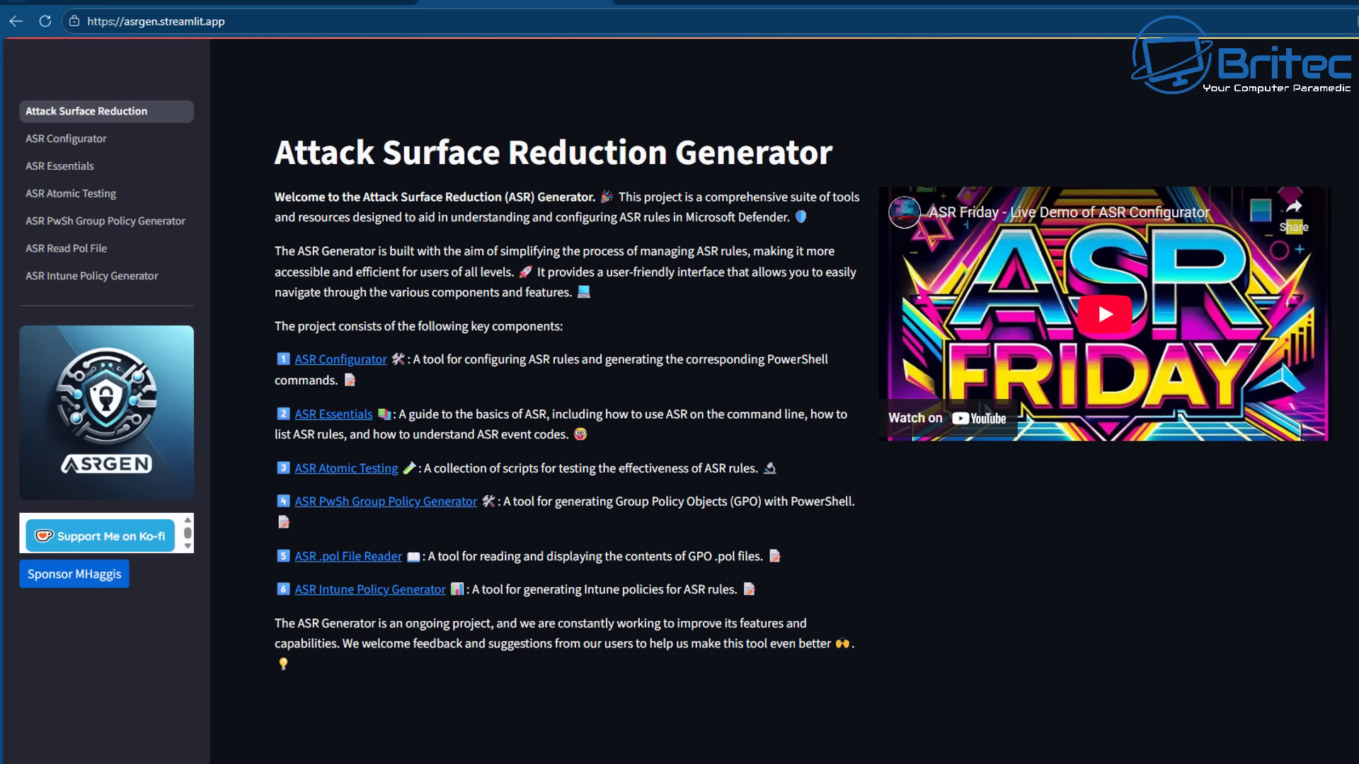
- Open the ASR Configurator from the Attack Surface Reduction Generator page
{"action": "left_click", "coordinate": [352, 361]}
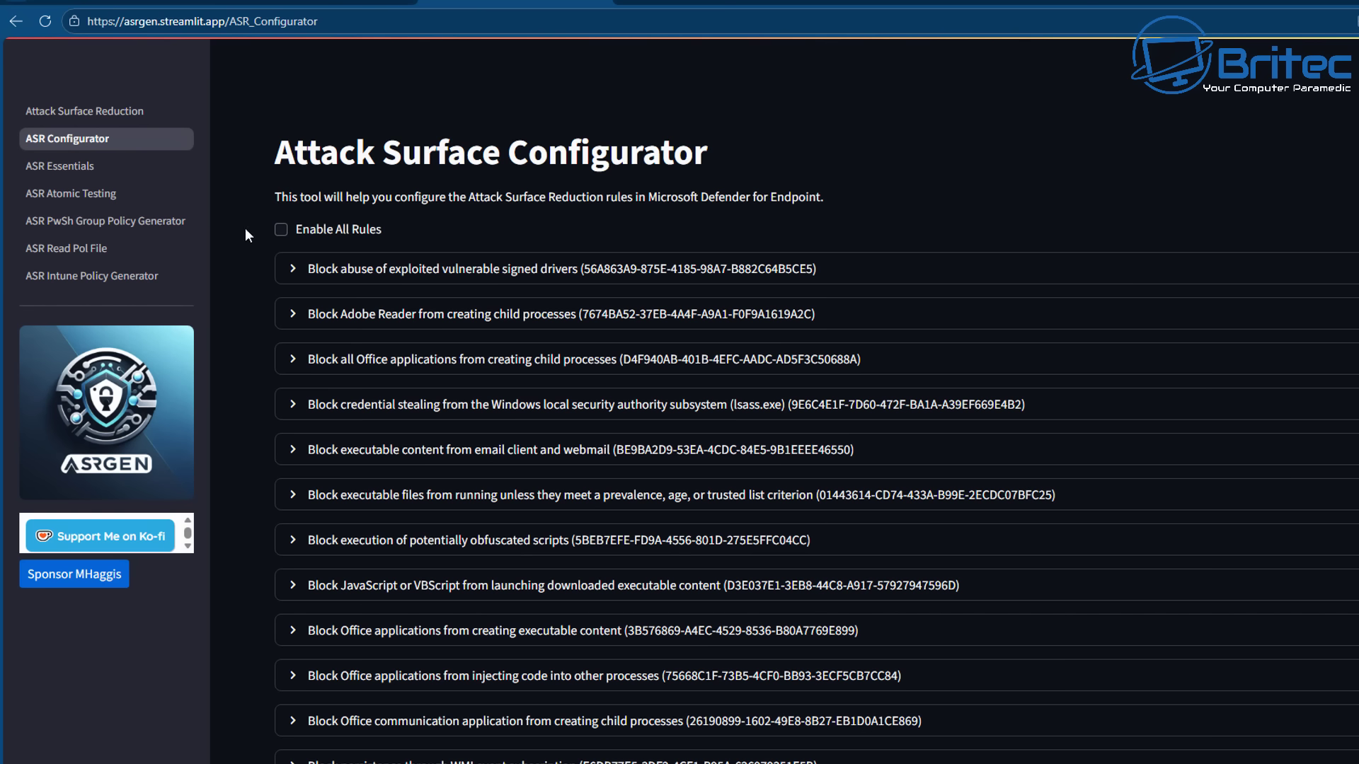
- Try enabling all rules at once to preview the generated script, and clear the option again
{"action": "left_click", "coordinate": [282, 230]}
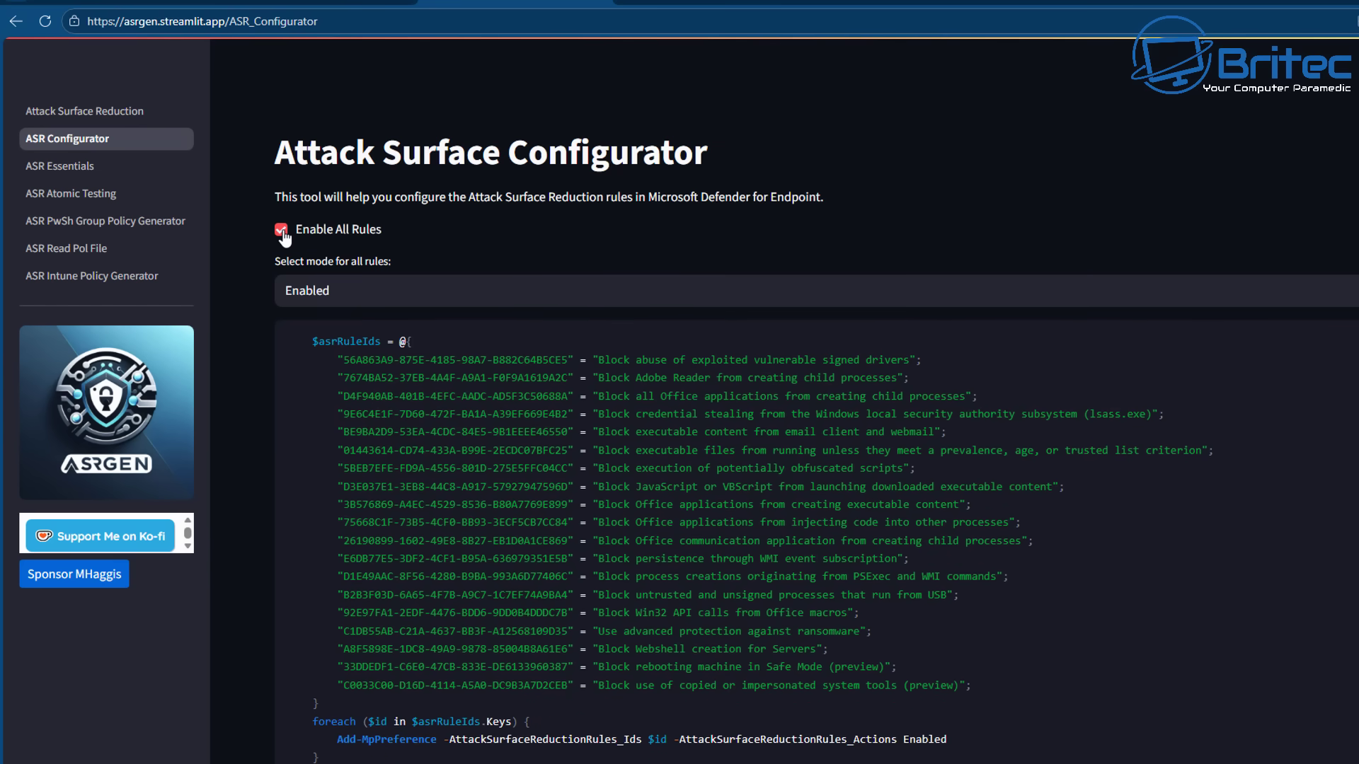
{"action": "left_click", "coordinate": [282, 230]}
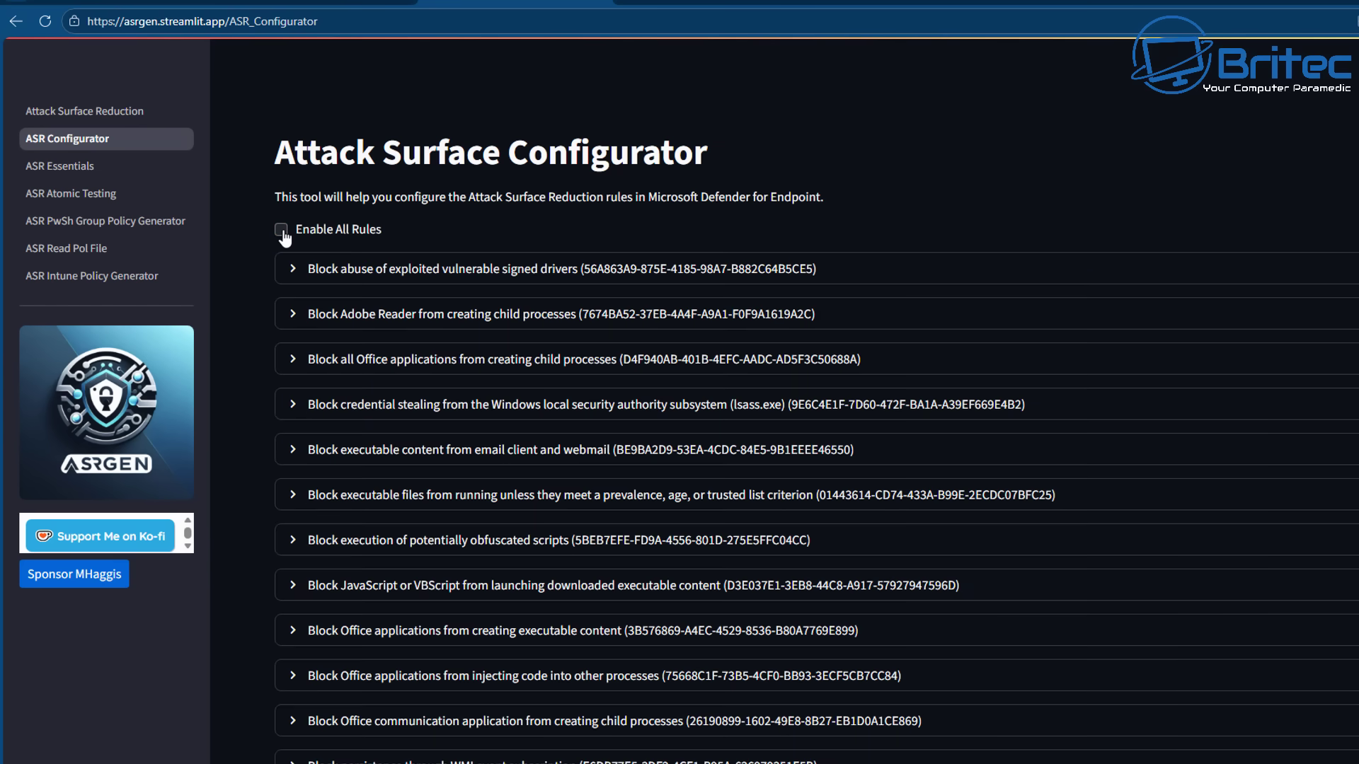
{"action": "left_click", "coordinate": [281, 230]}
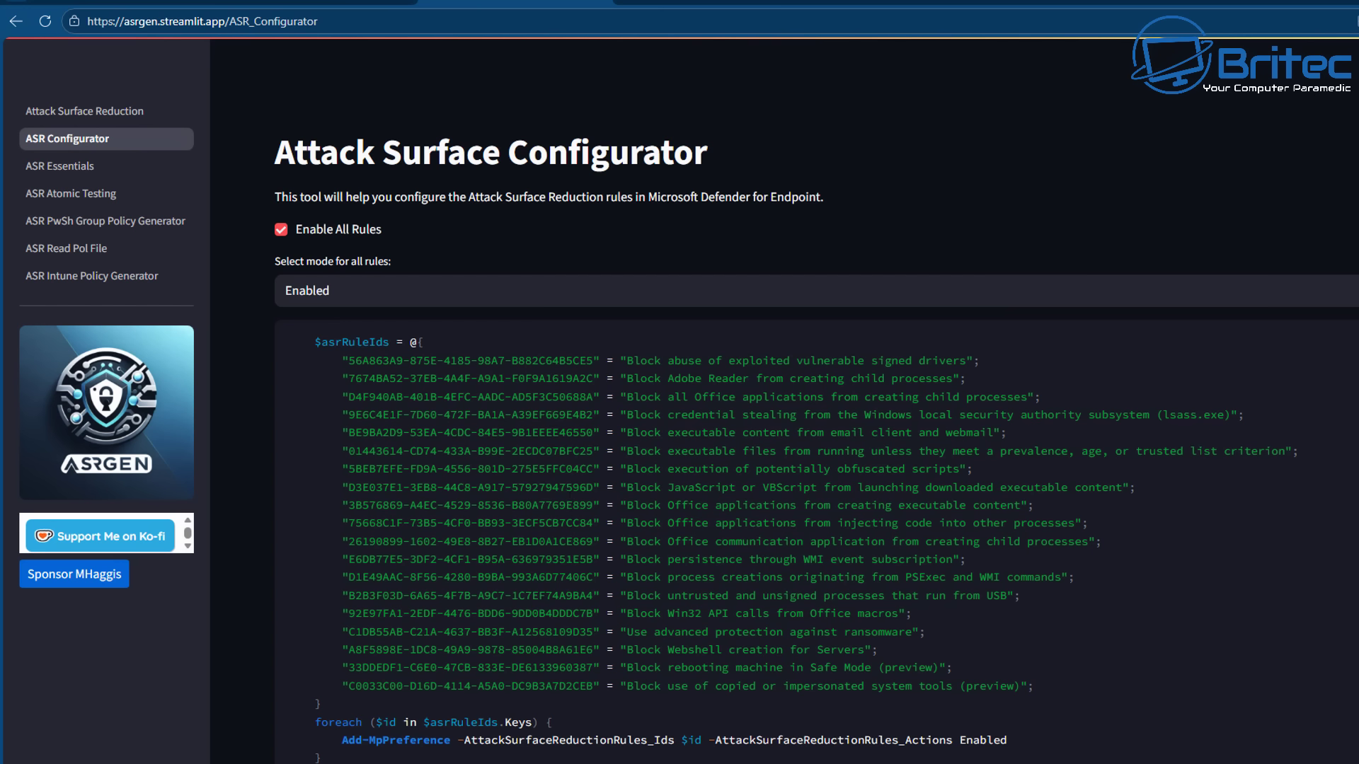
{"action": "left_click", "coordinate": [281, 229]}
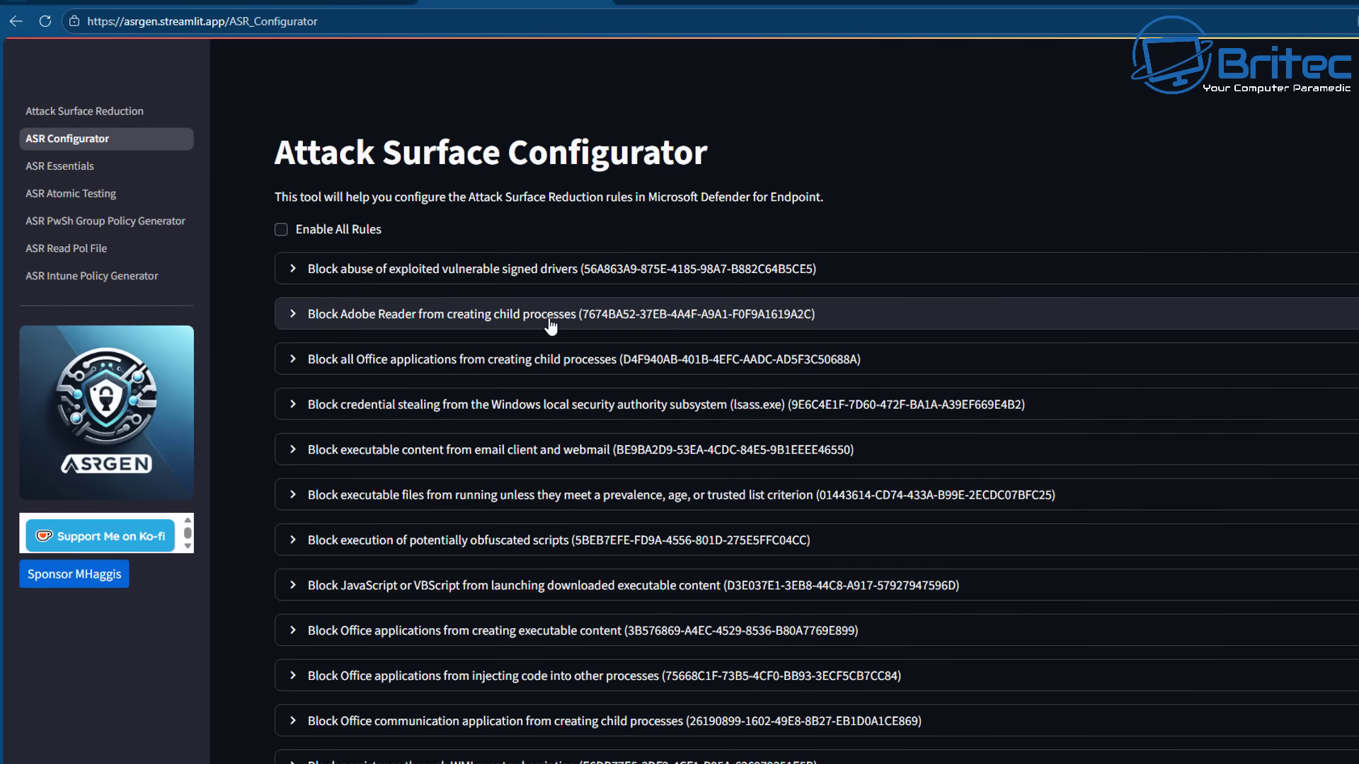
- Enable the rule "Block abuse of exploited vulnerable signed drivers" in Audit mode
{"action": "left_click", "coordinate": [294, 269]}
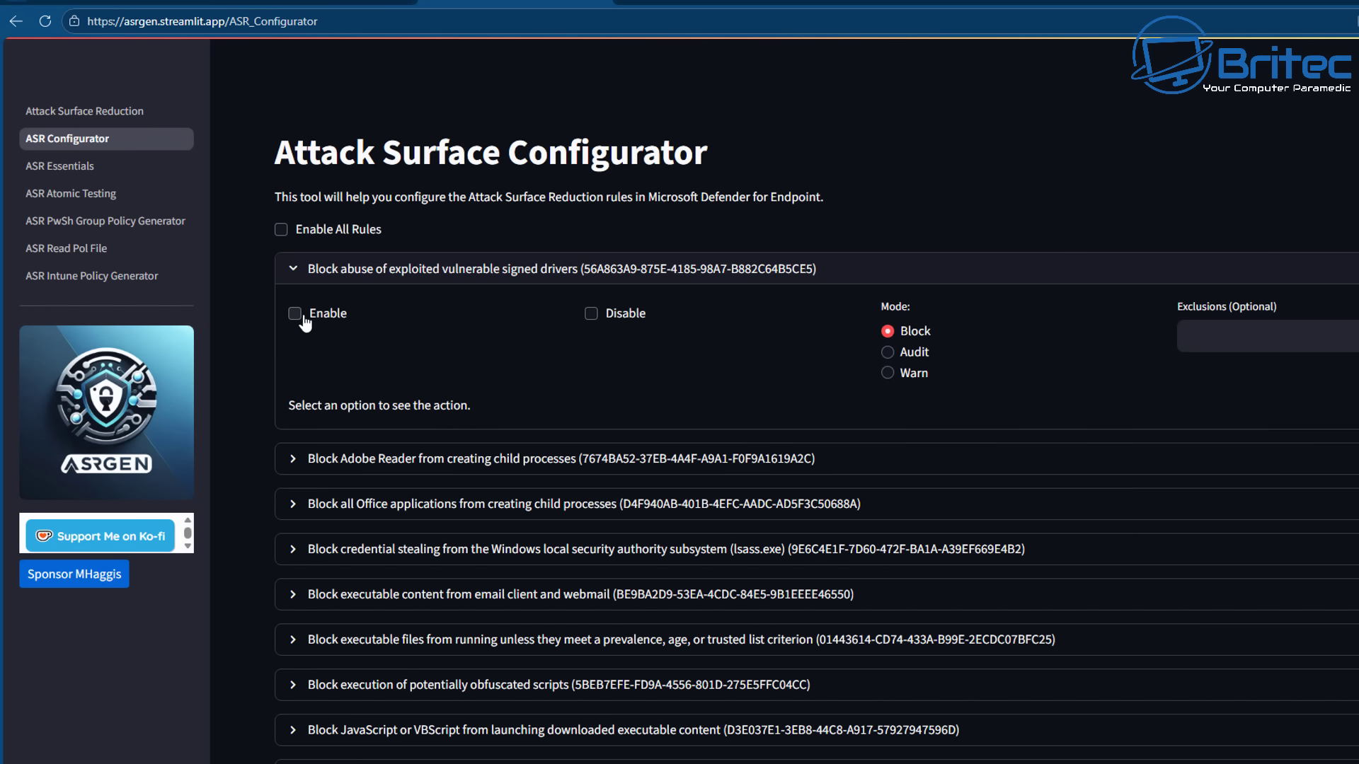
{"action": "left_click", "coordinate": [889, 354]}
{"action": "left_click", "coordinate": [889, 373]}
{"action": "left_click", "coordinate": [888, 353]}
{"action": "left_click", "coordinate": [296, 313]}
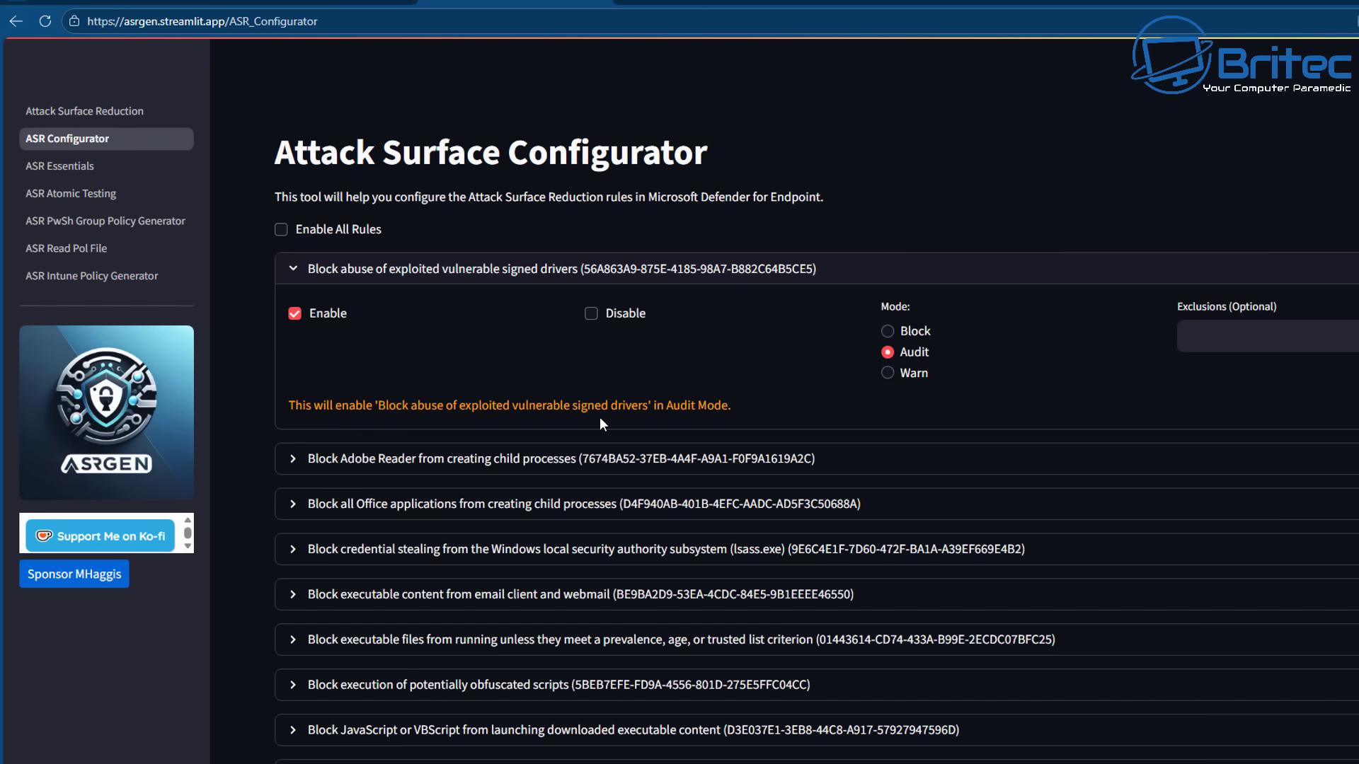
- Try disabling the exploited vulnerable signed drivers rule, and set it back to enabled
{"action": "left_click", "coordinate": [591, 313]}
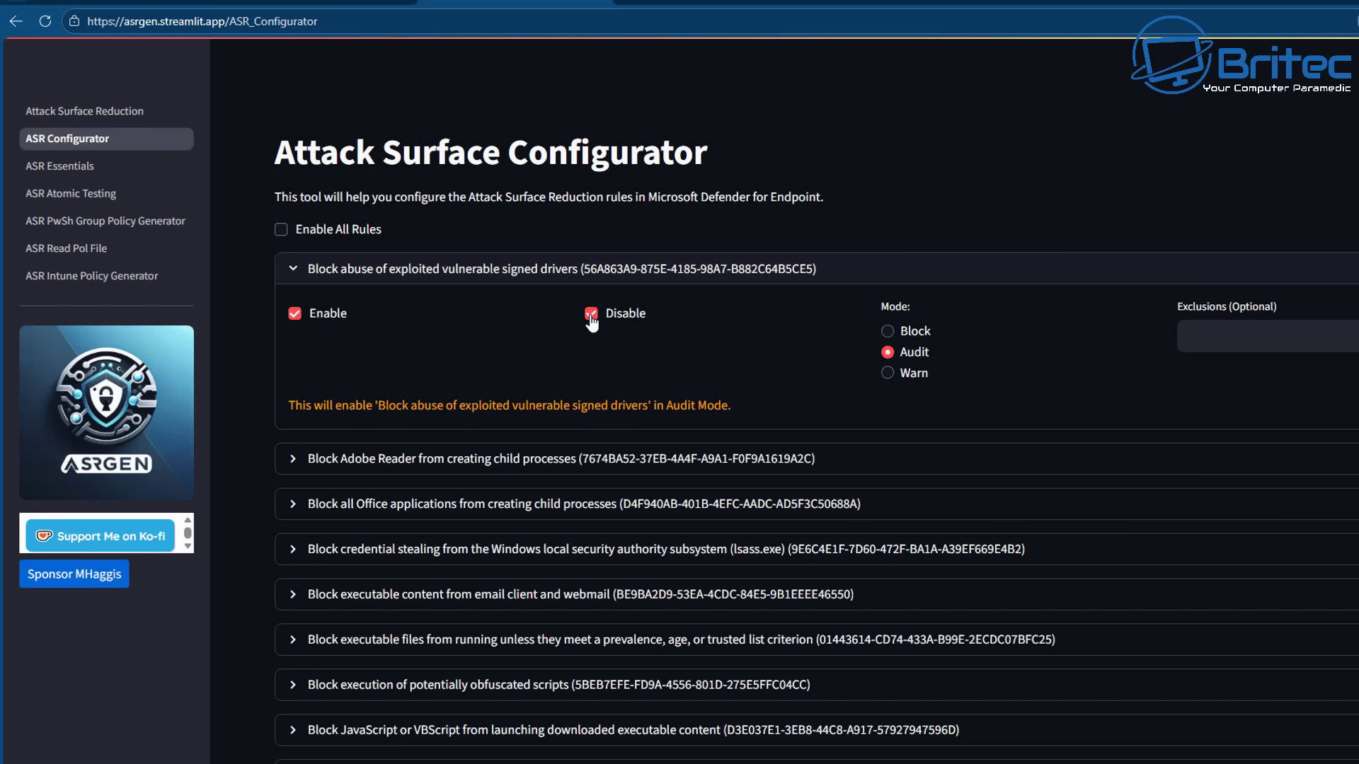
{"action": "left_click", "coordinate": [295, 313]}
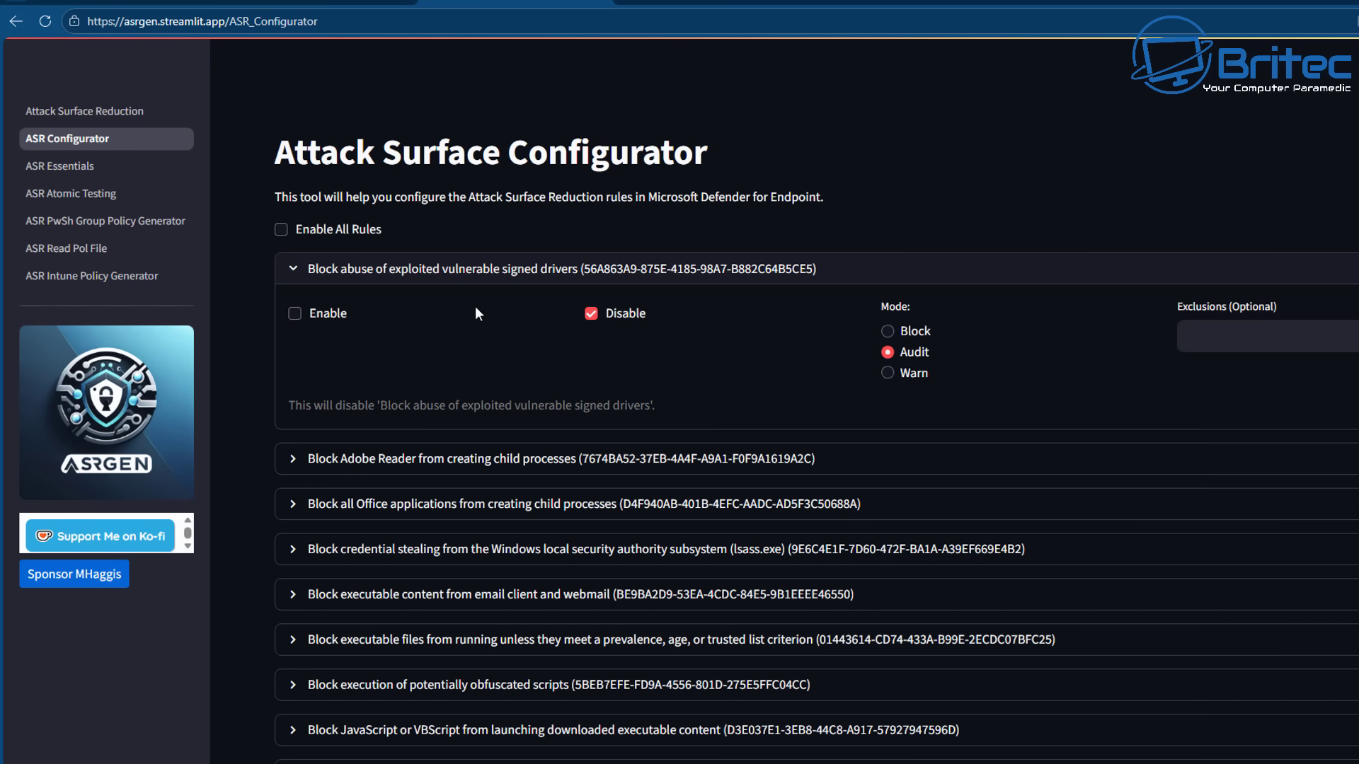
{"action": "left_click", "coordinate": [295, 313]}
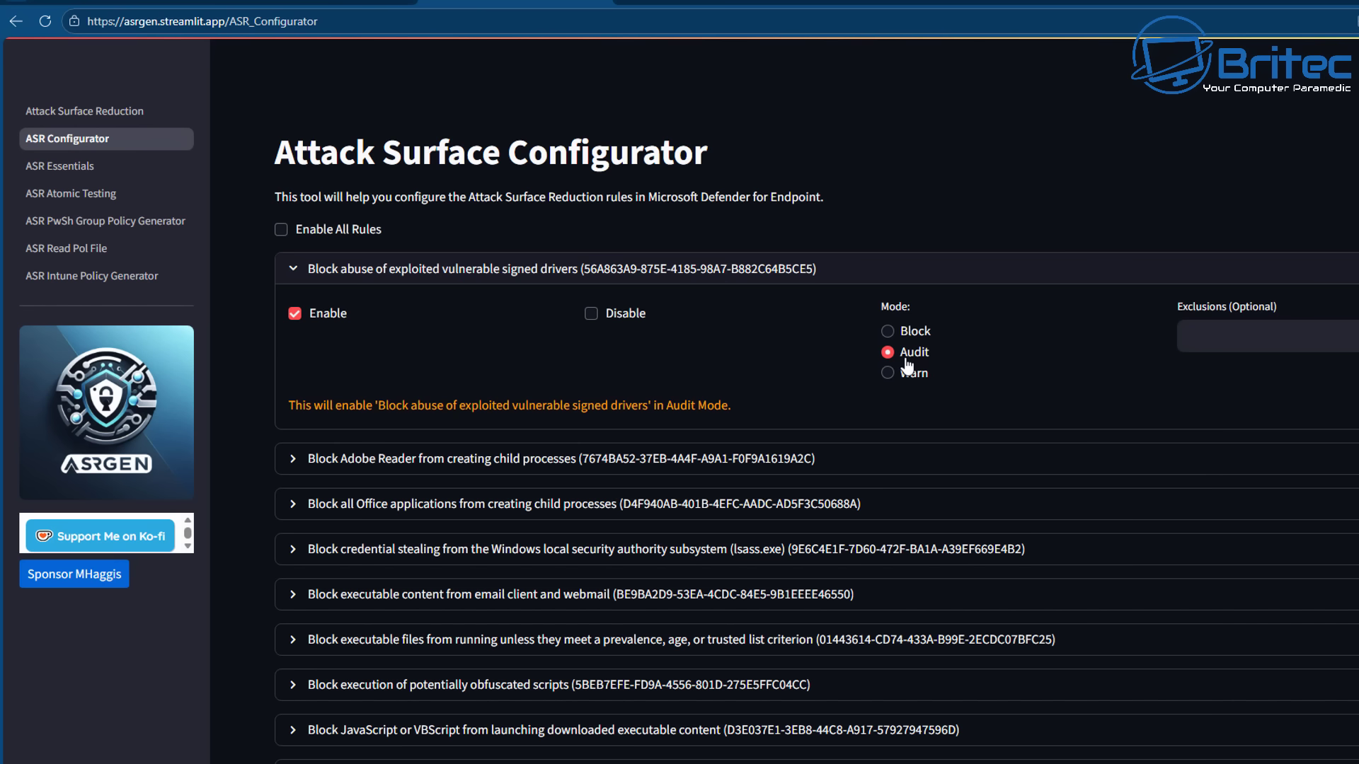
- Try the Block and Warn modes for the vulnerable signed drivers rule, and return it to Audit
{"action": "left_click", "coordinate": [889, 331]}
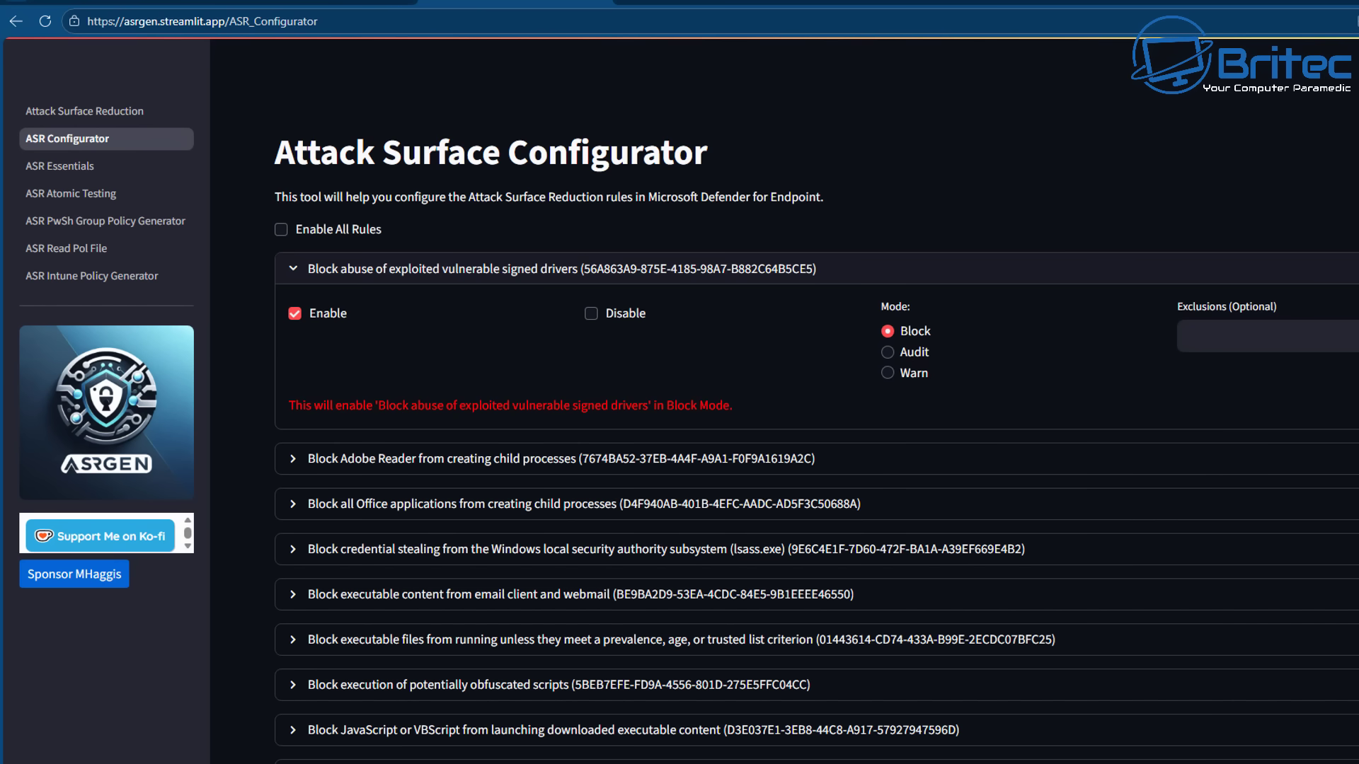
{"action": "left_click_drag", "start_coordinate": [288, 404], "coordinate": [796, 400]}
{"action": "left_click", "coordinate": [863, 416]}
{"action": "left_click", "coordinate": [887, 373]}
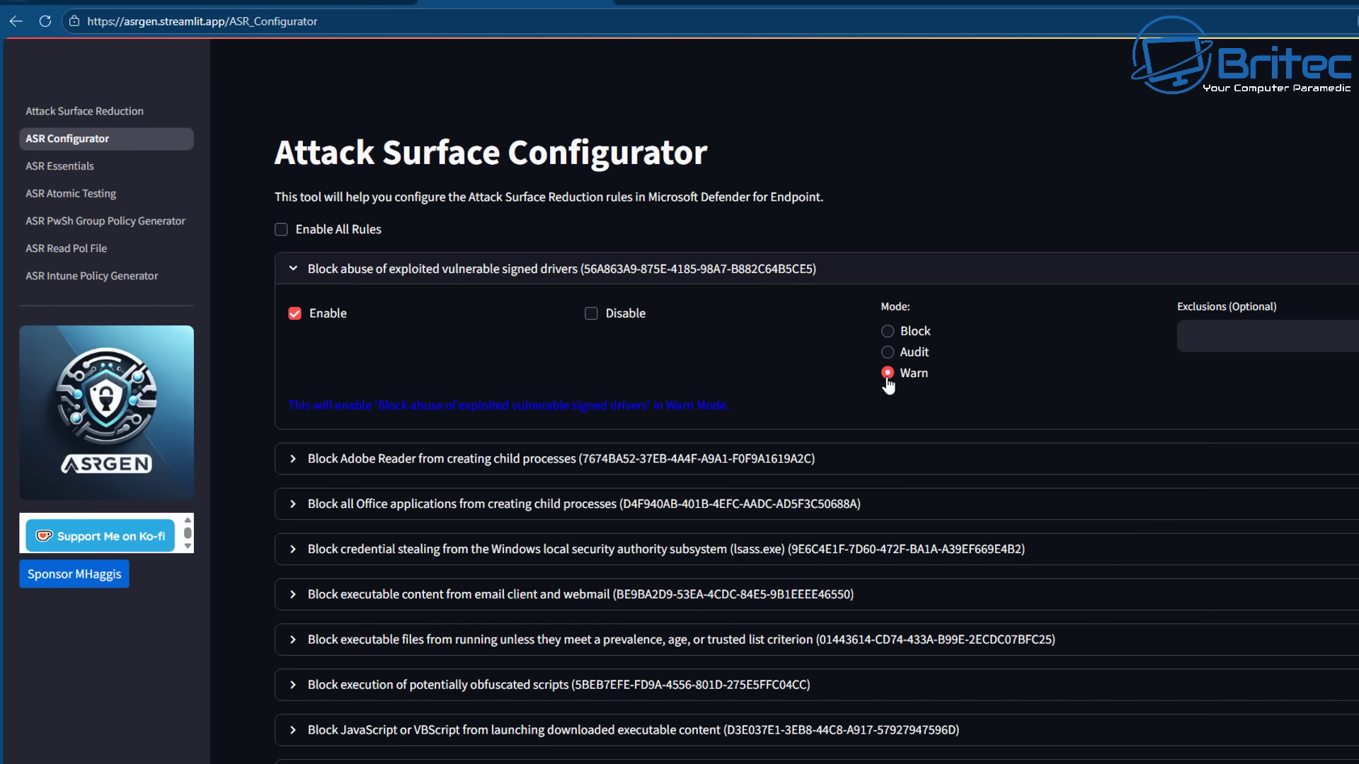
{"action": "left_click", "coordinate": [888, 351]}
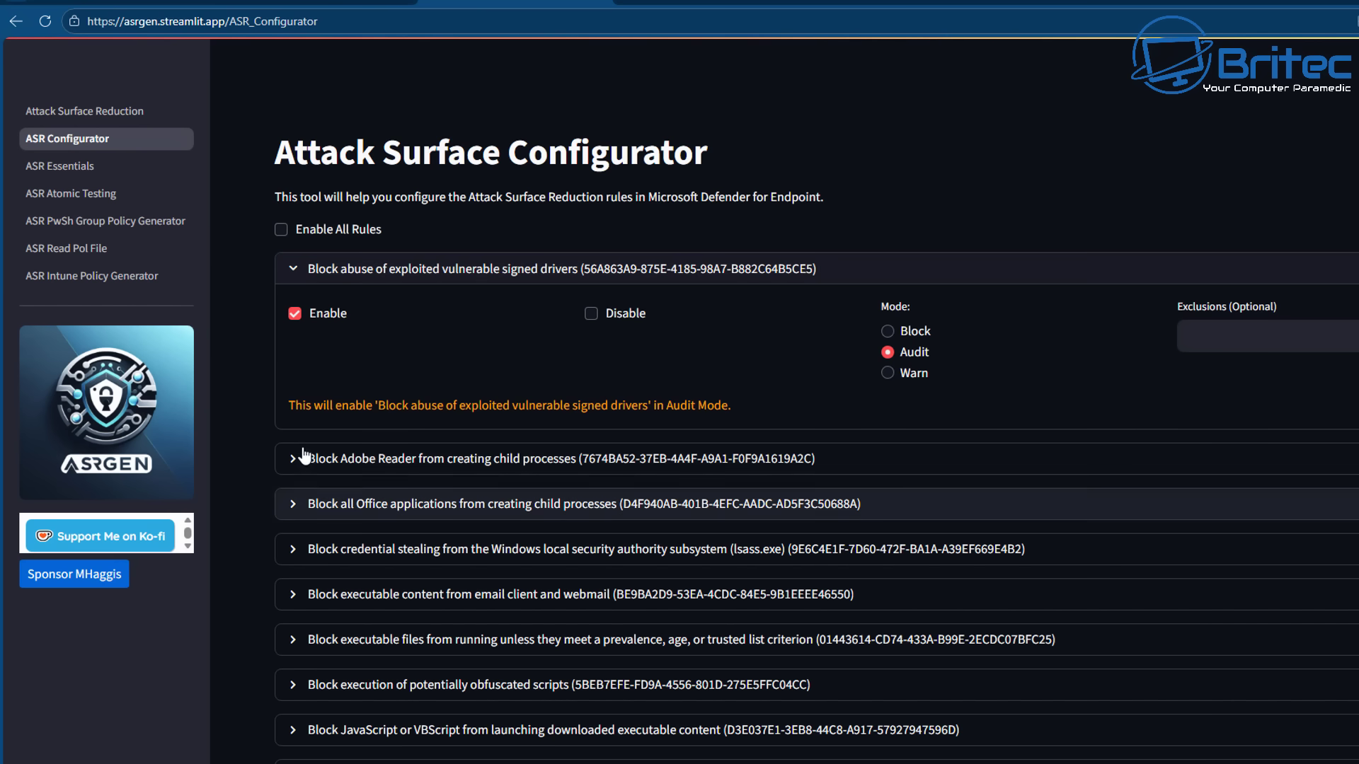
- Enable the rule "Block Adobe Reader from creating child processes" in Audit mode
{"action": "left_click", "coordinate": [386, 459]}
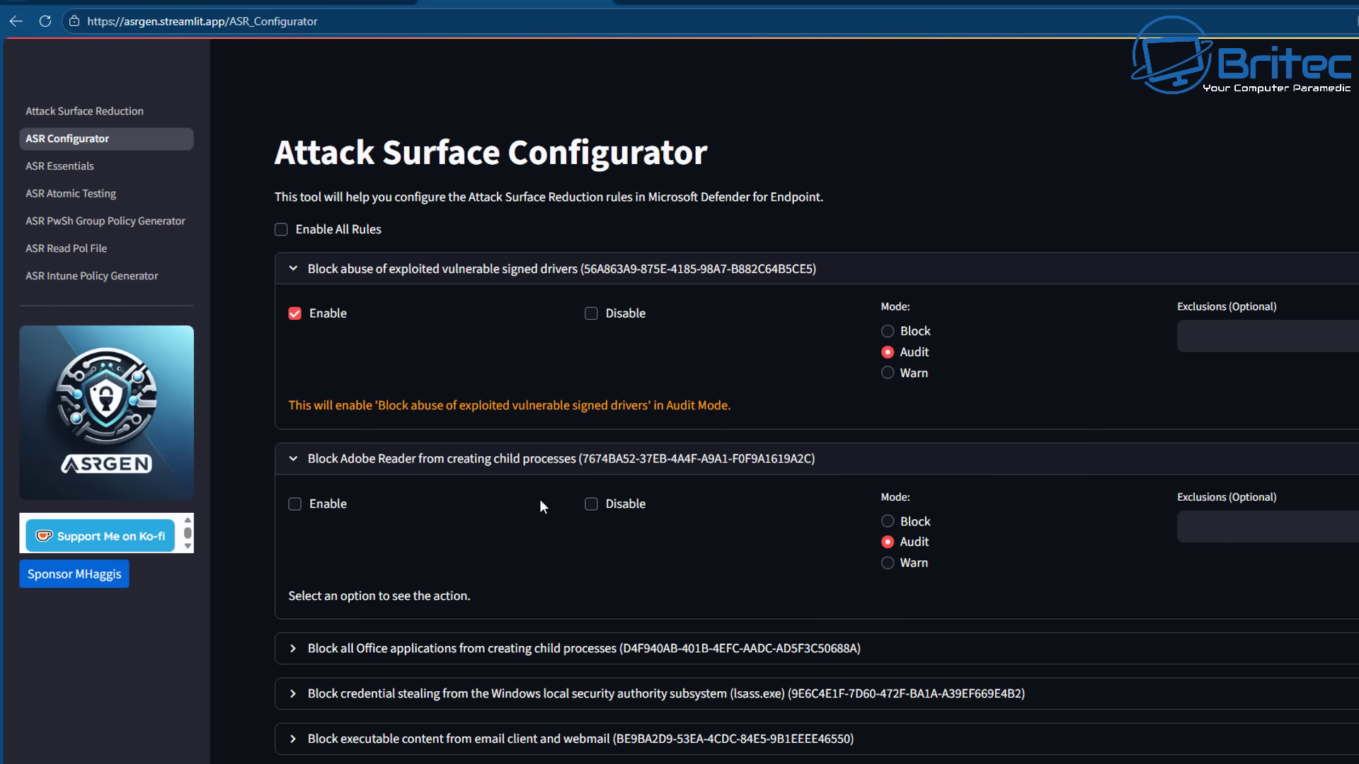
{"action": "left_click", "coordinate": [296, 504]}
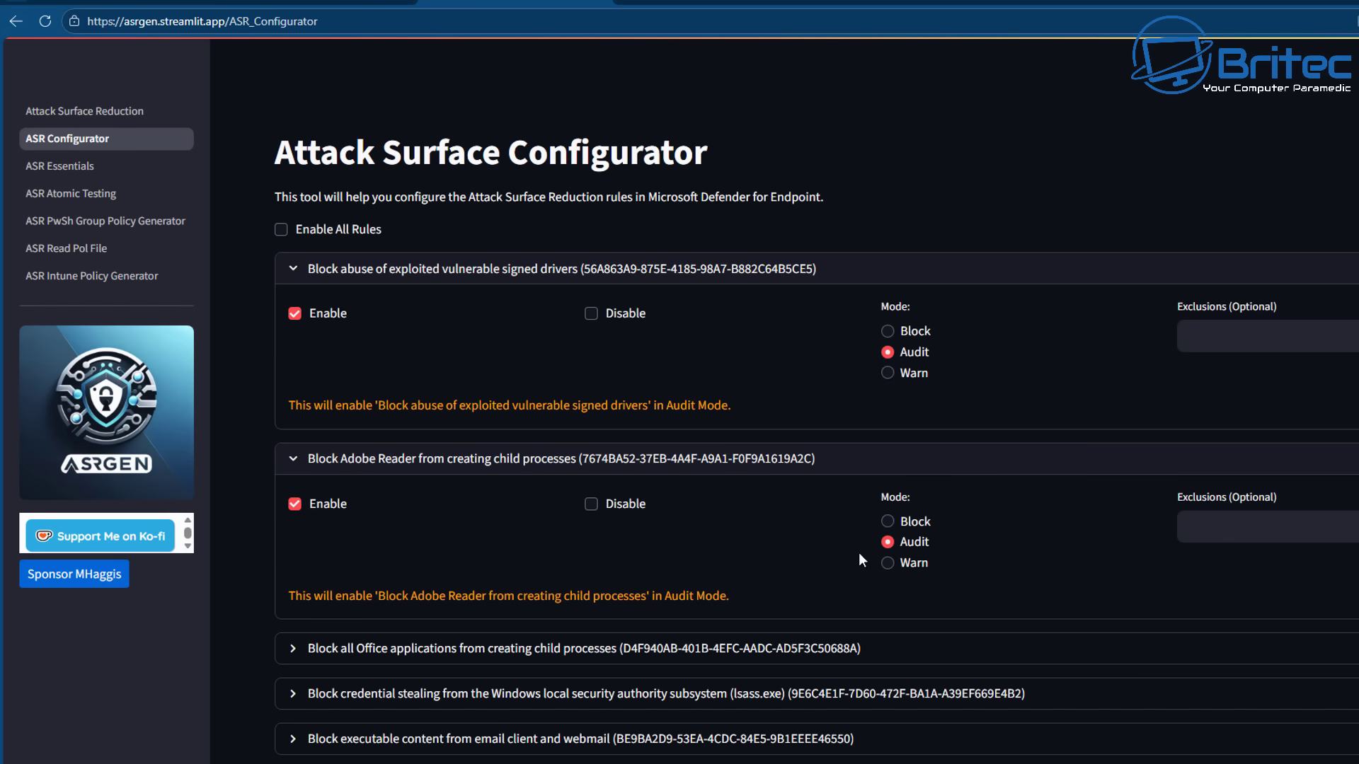
- Try entering C:\Temp as an exclusion for the vulnerable signed drivers rule, and clear the entry
{"action": "left_click", "coordinate": [1203, 336]}
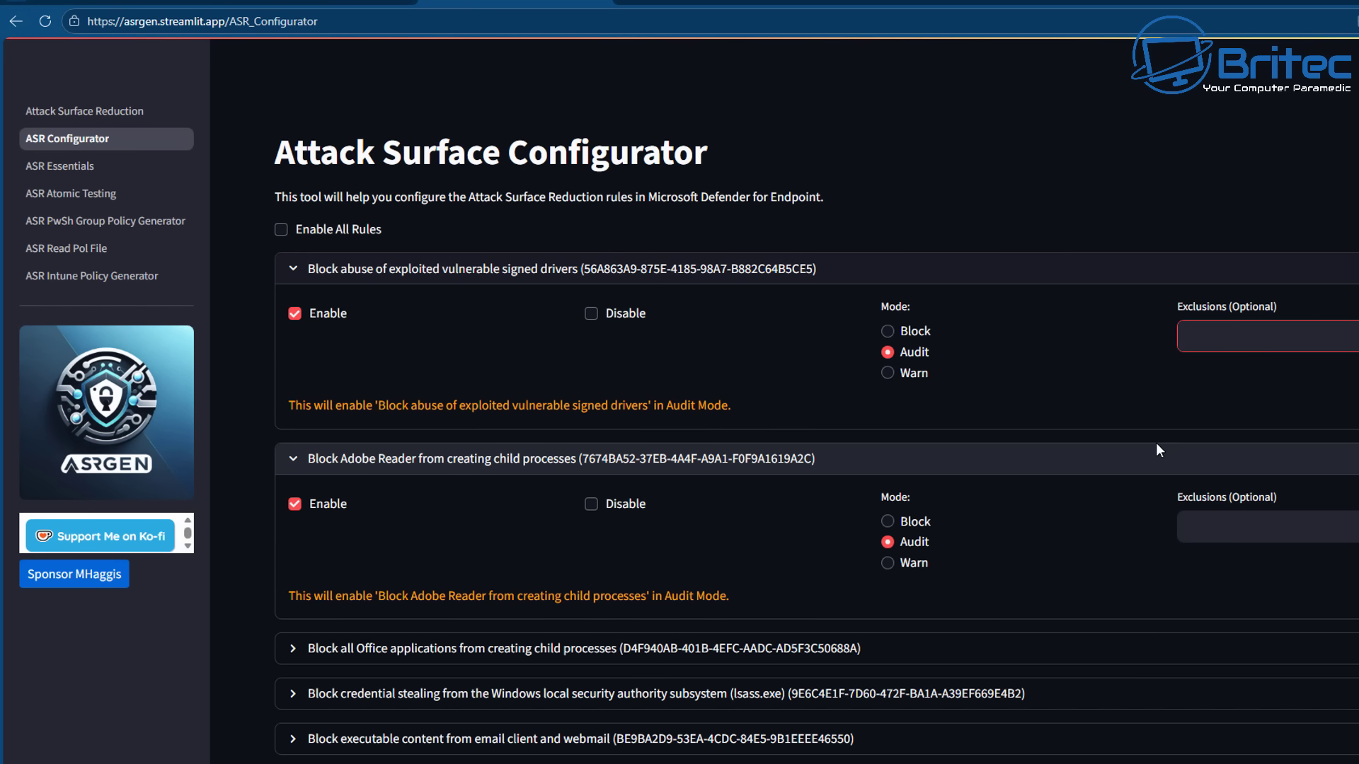
{"action": "type", "text": "C:\\Temp"}
{"action": "key", "text": "BackSpace"}
{"action": "key", "text": "BackSpace"}
{"action": "key", "text": "BackSpace"}
{"action": "key", "text": "BackSpace"}
{"action": "key", "text": "BackSpace"}
{"action": "key", "text": "BackSpace"}
{"action": "left_click", "coordinate": [1108, 408]}
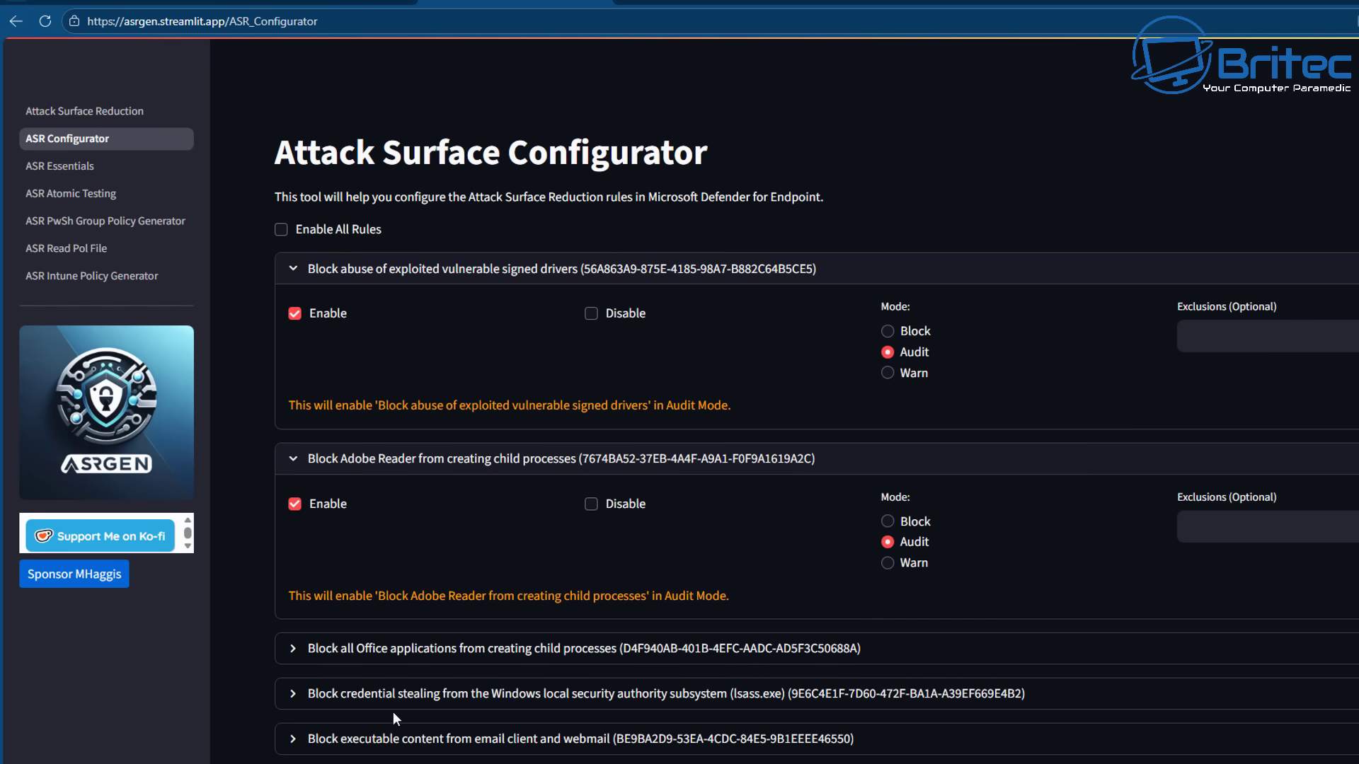
- Enable the rule "Block executable content from email client and webmail" in Block mode
{"action": "scroll", "coordinate": [301, 665], "scroll_direction": "down", "scroll_amount": 3}
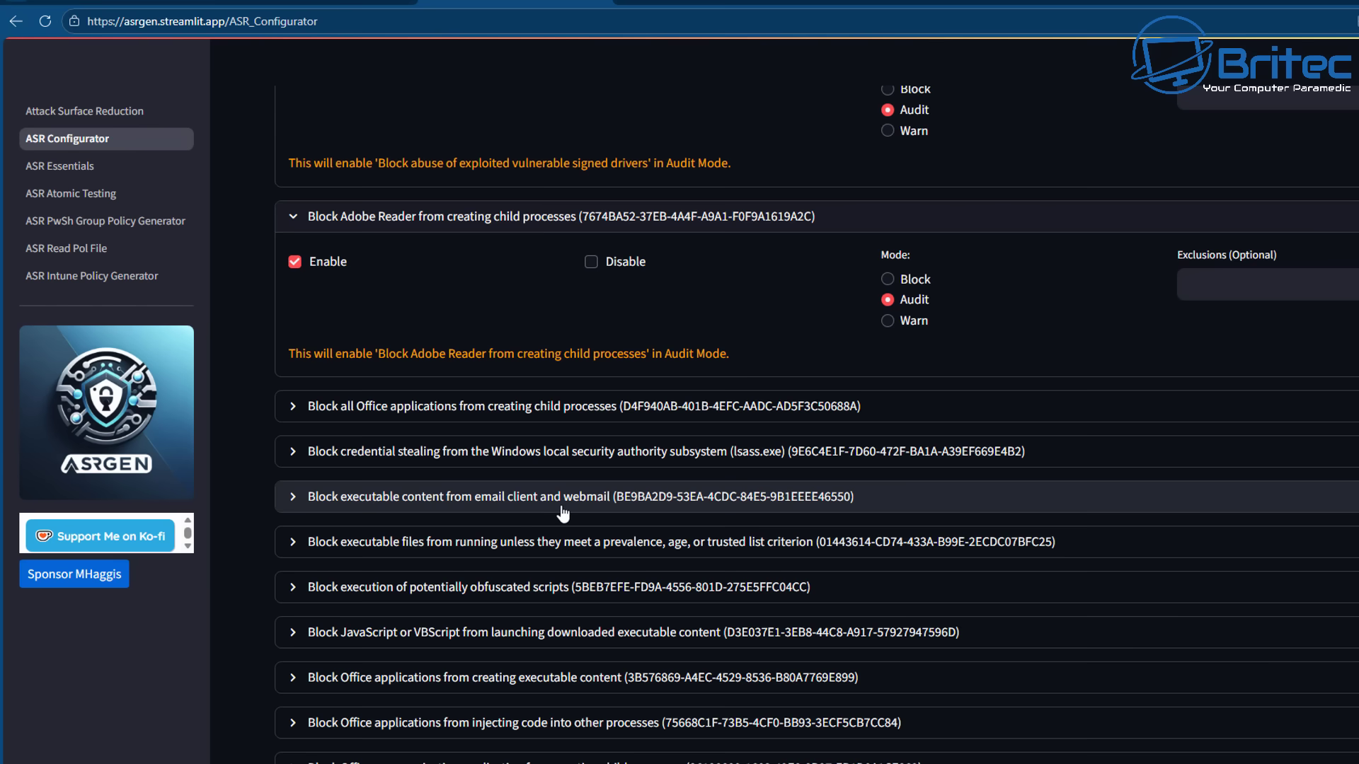
{"action": "left_click", "coordinate": [290, 498]}
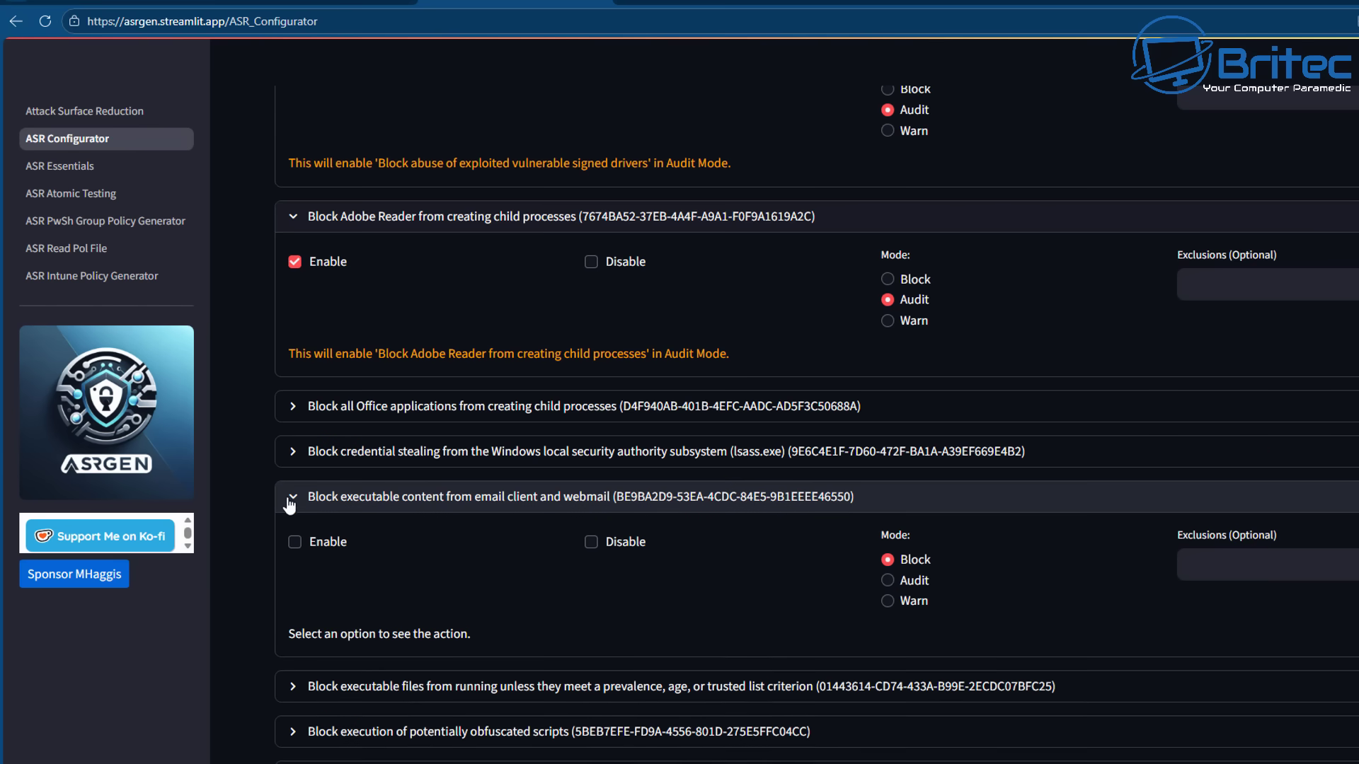
{"action": "left_click", "coordinate": [300, 553]}
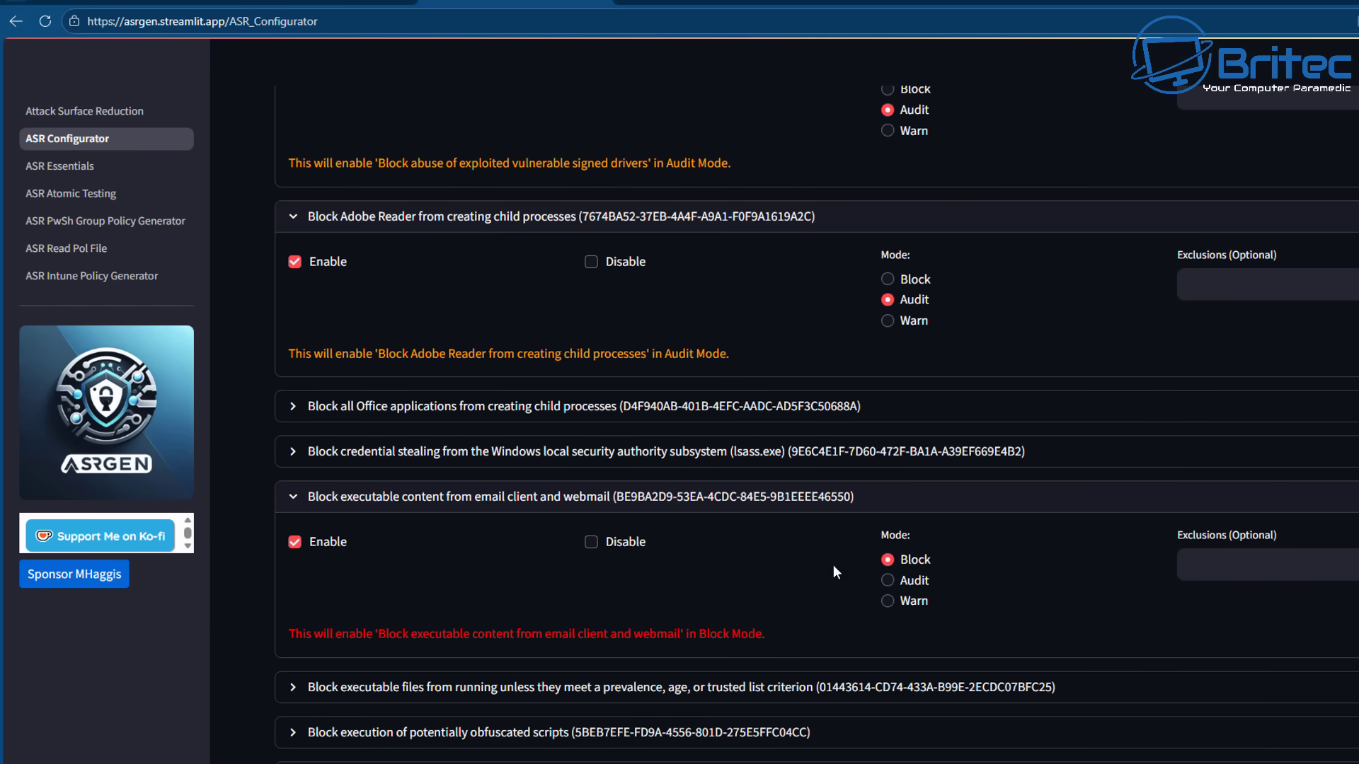
- Enable the rule blocking credential stealing from the Windows local security authority subsystem (lsass.exe) in Audit mode
{"action": "left_click", "coordinate": [291, 456]}
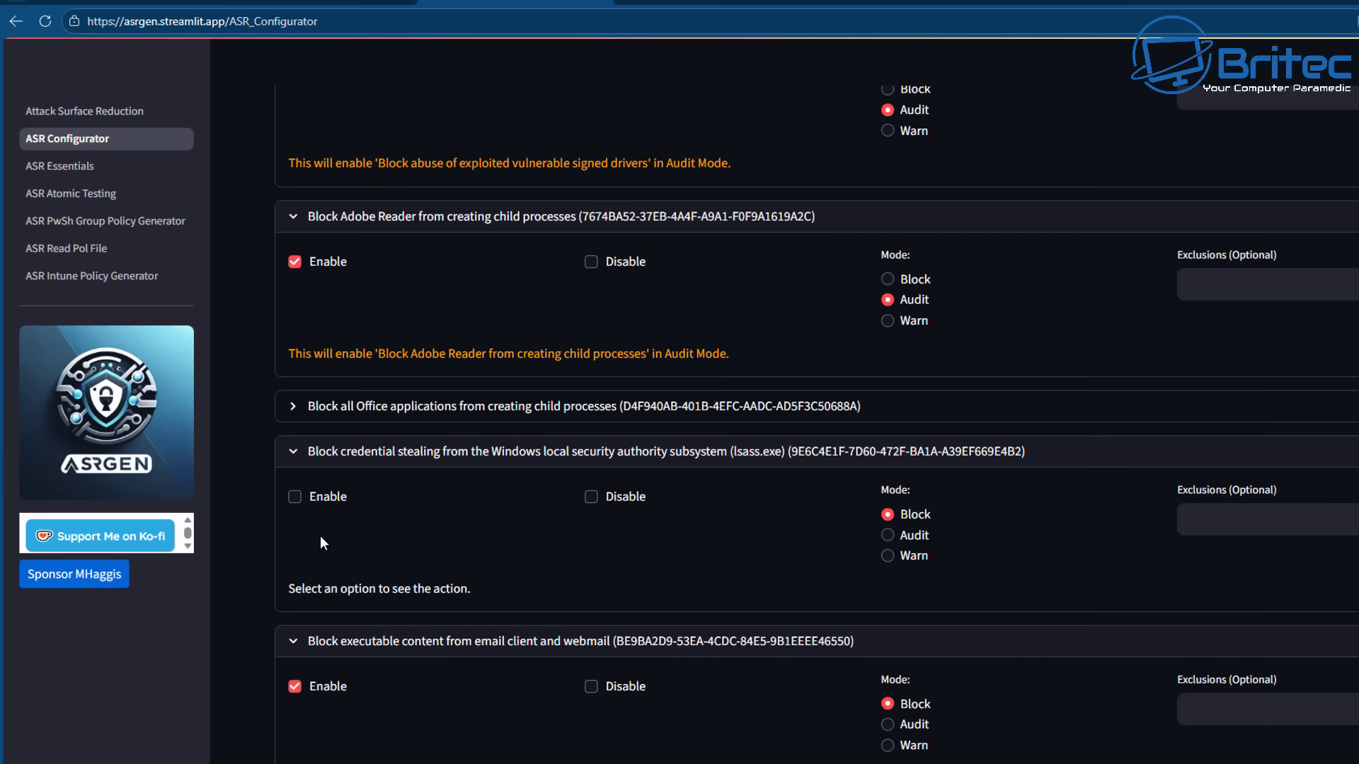
{"action": "left_click", "coordinate": [293, 500]}
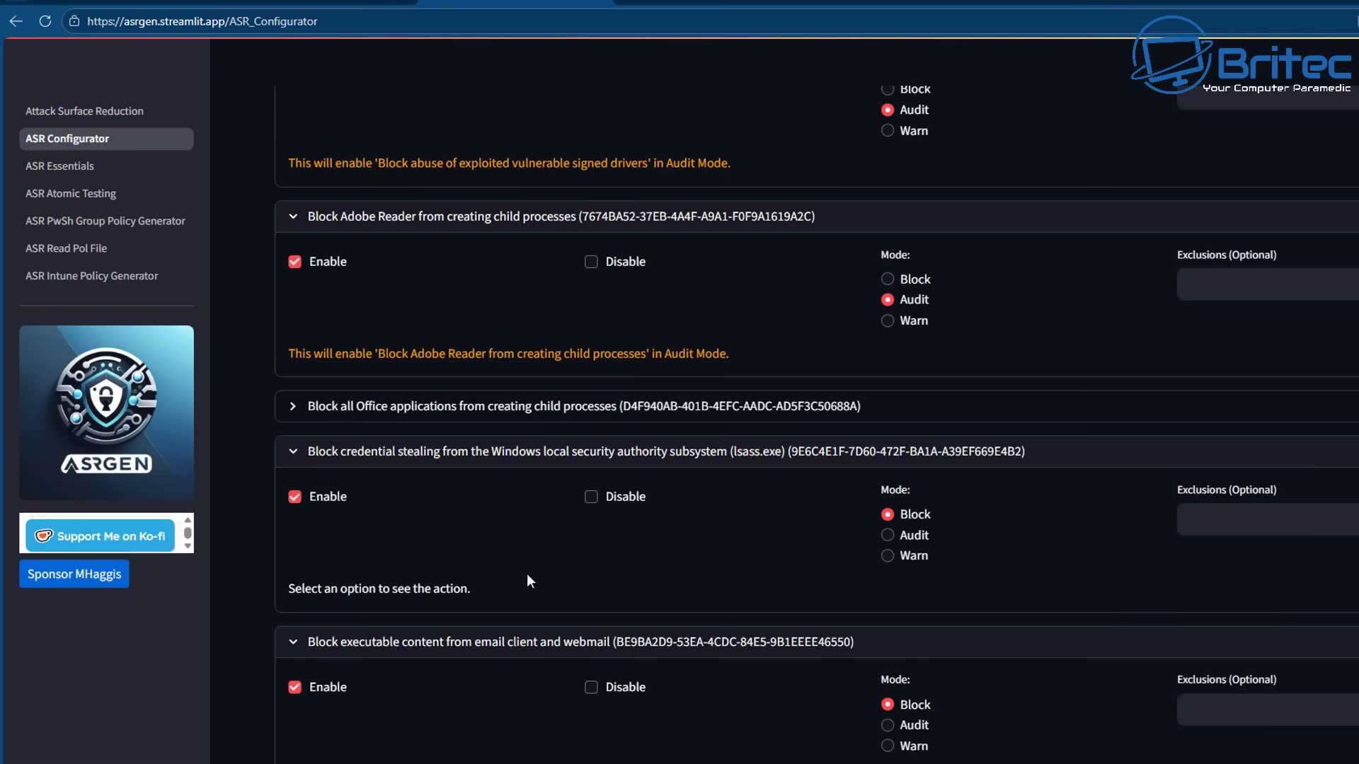
{"action": "left_click", "coordinate": [888, 535]}
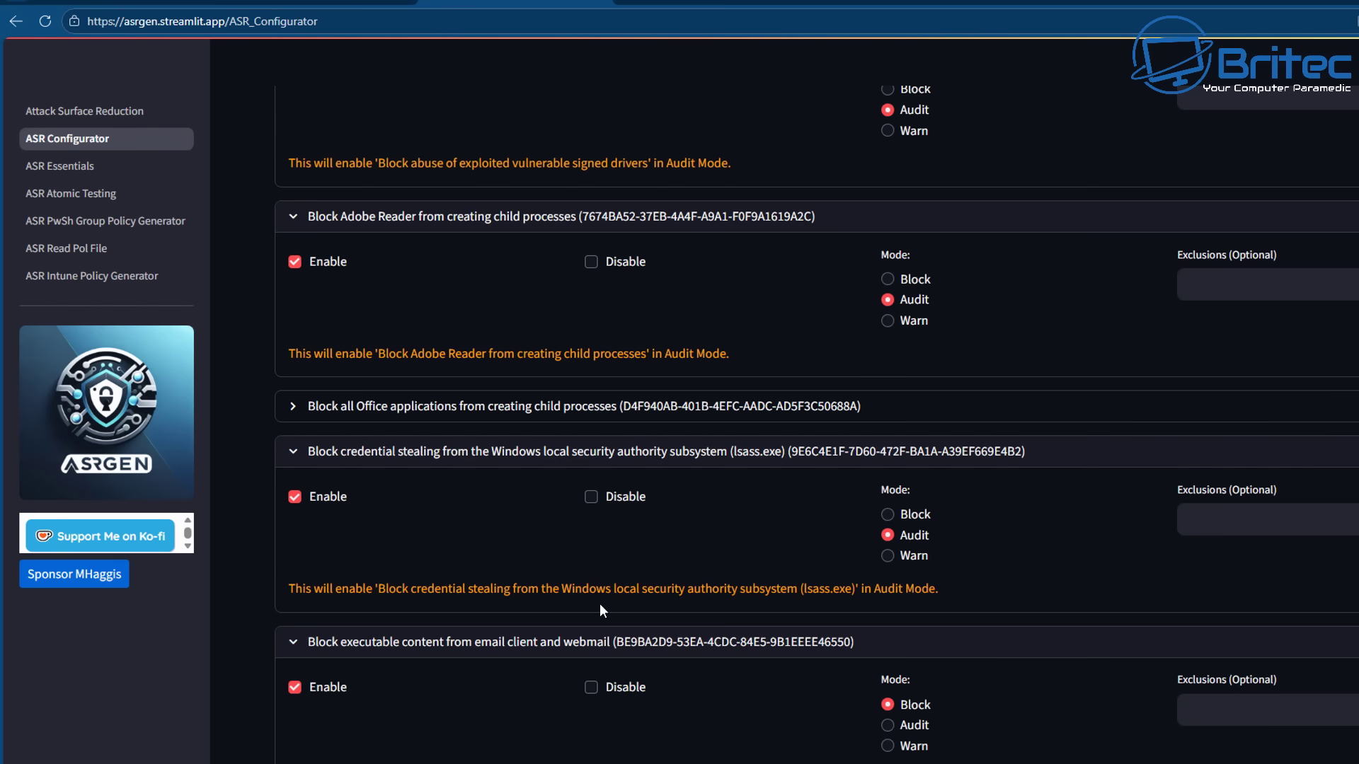
- Enable the rule blocking executable files unless they meet a prevalence, age, or trusted list criterion, in Audit mode
{"action": "scroll", "coordinate": [452, 603], "scroll_direction": "down", "scroll_amount": 7}
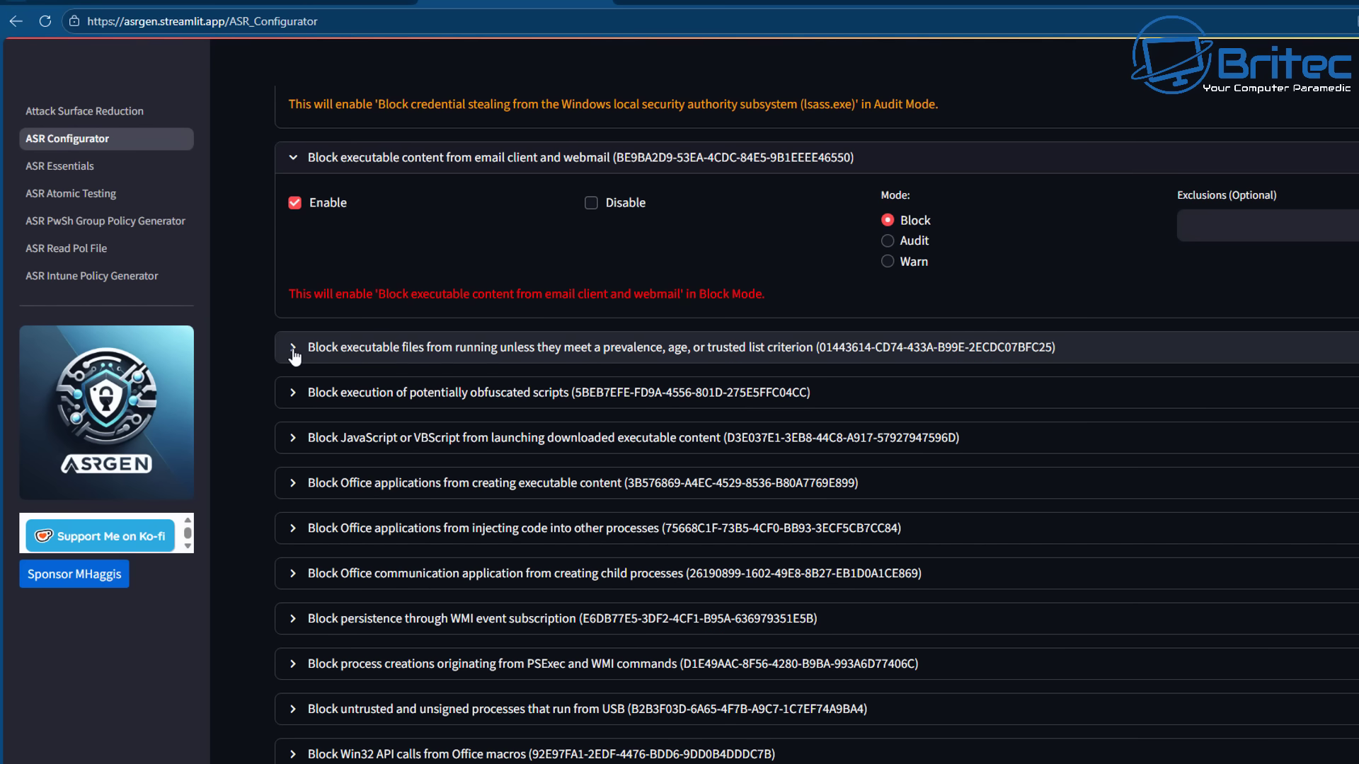
{"action": "left_click", "coordinate": [293, 353]}
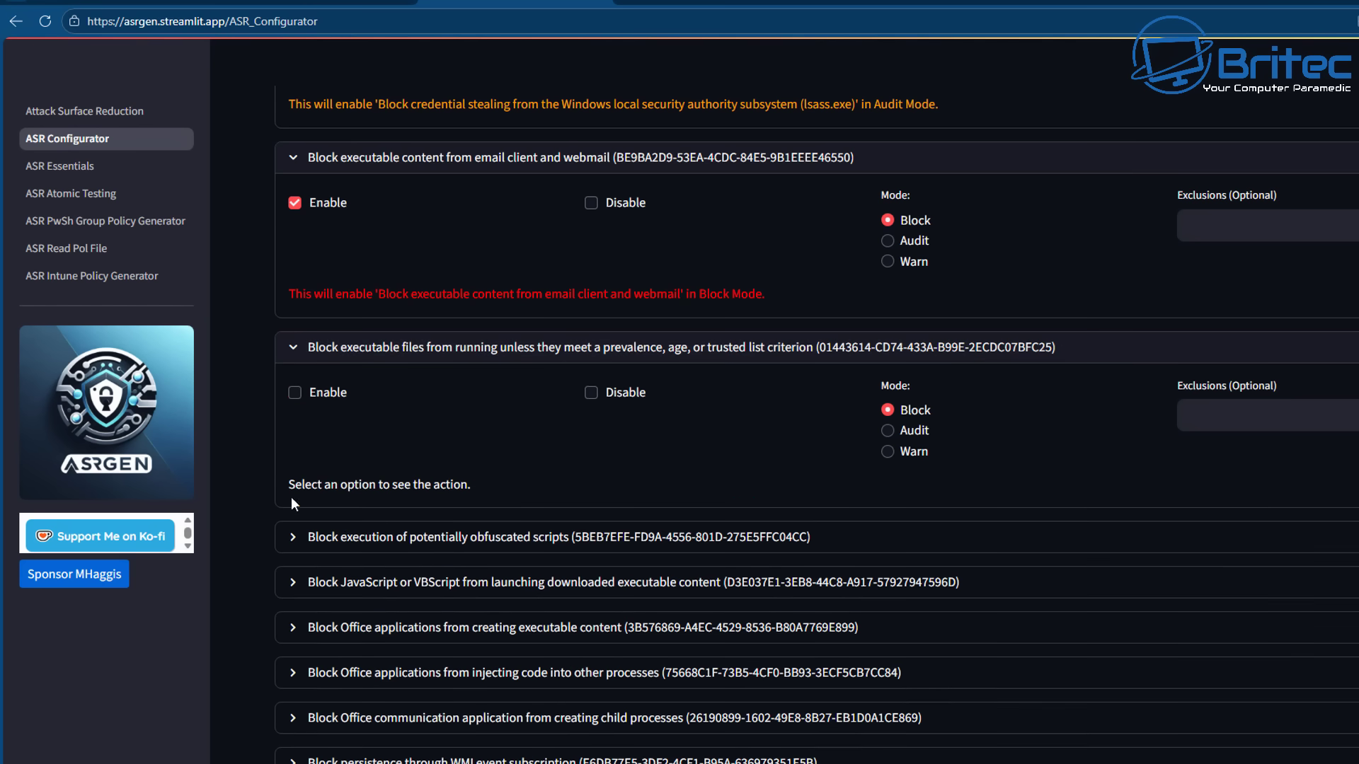
{"action": "left_click", "coordinate": [295, 394]}
{"action": "left_click", "coordinate": [887, 431]}
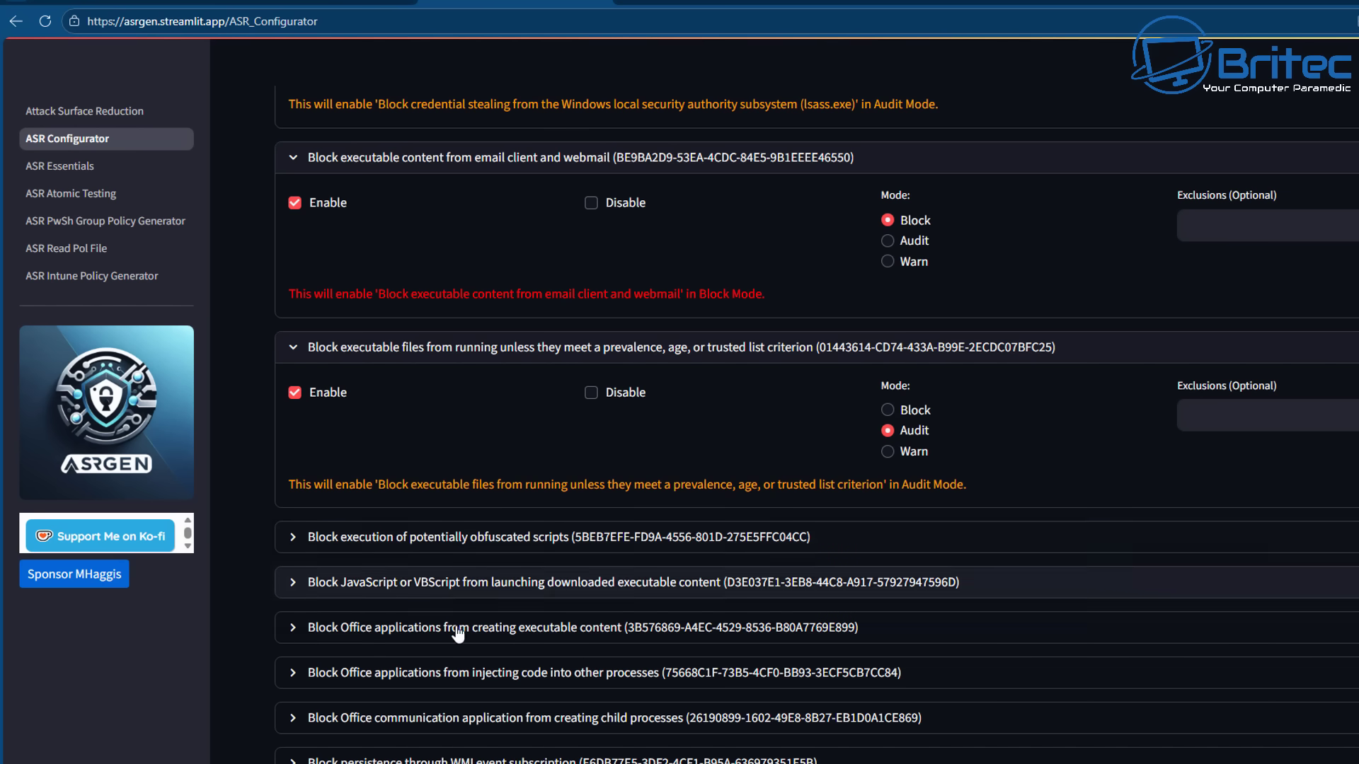
- Enable the rule "Block JavaScript or VBScript from launching downloaded executable content" in Audit mode
{"action": "left_click", "coordinate": [294, 583]}
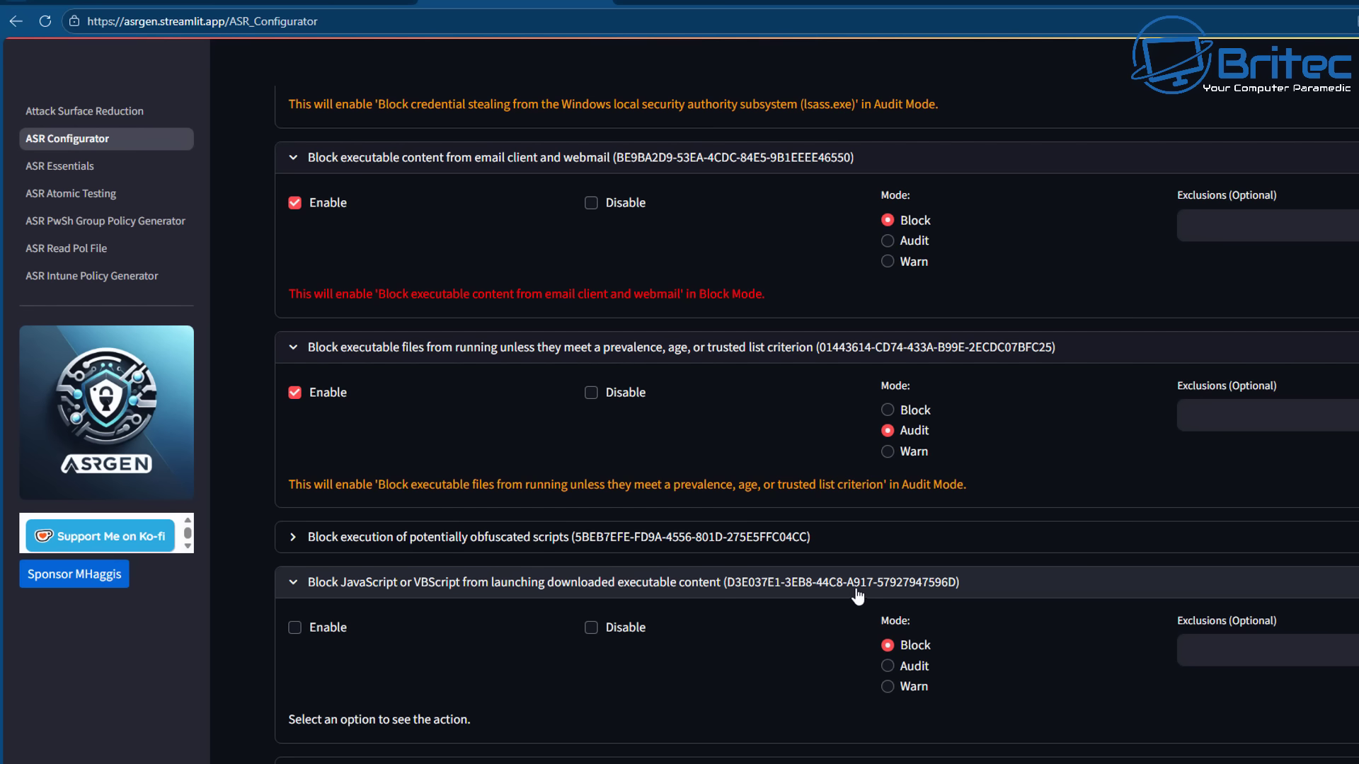
{"action": "left_click", "coordinate": [294, 628]}
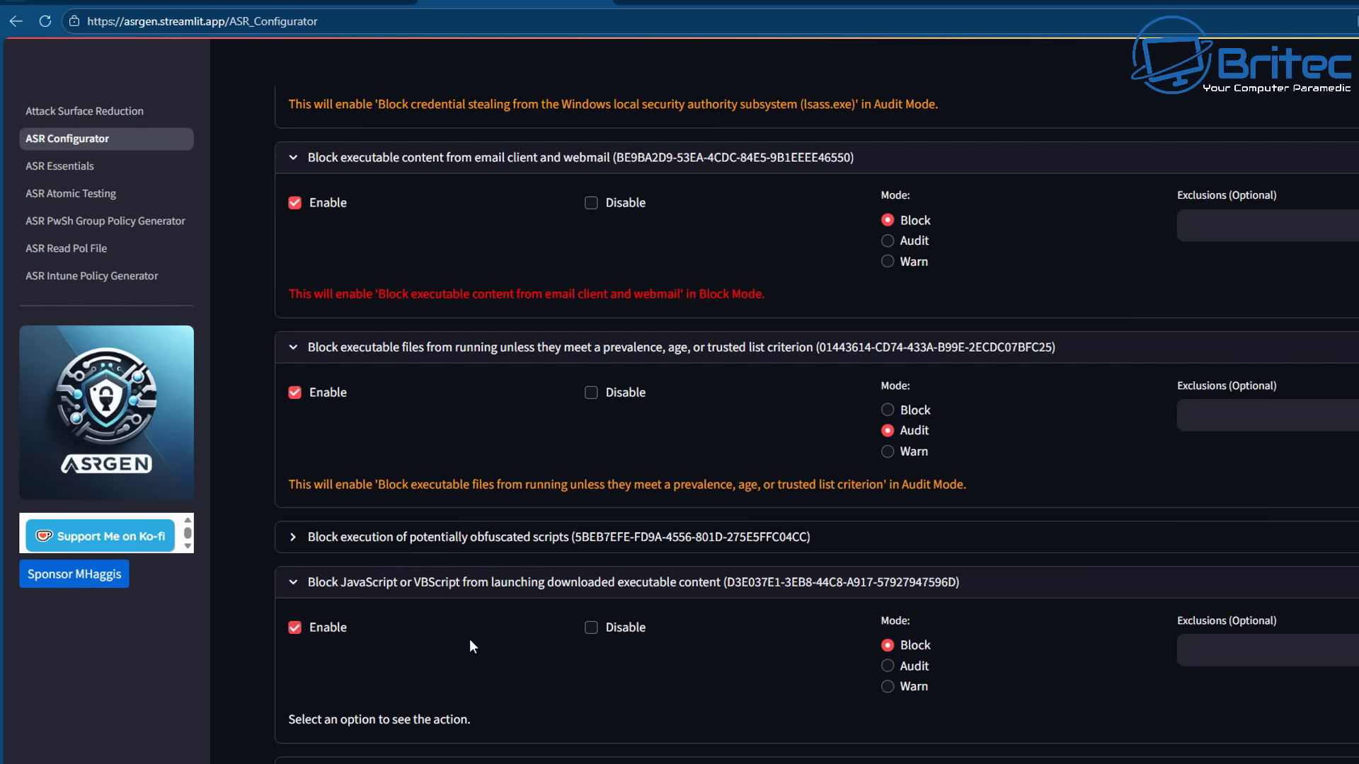
{"action": "left_click", "coordinate": [889, 668]}
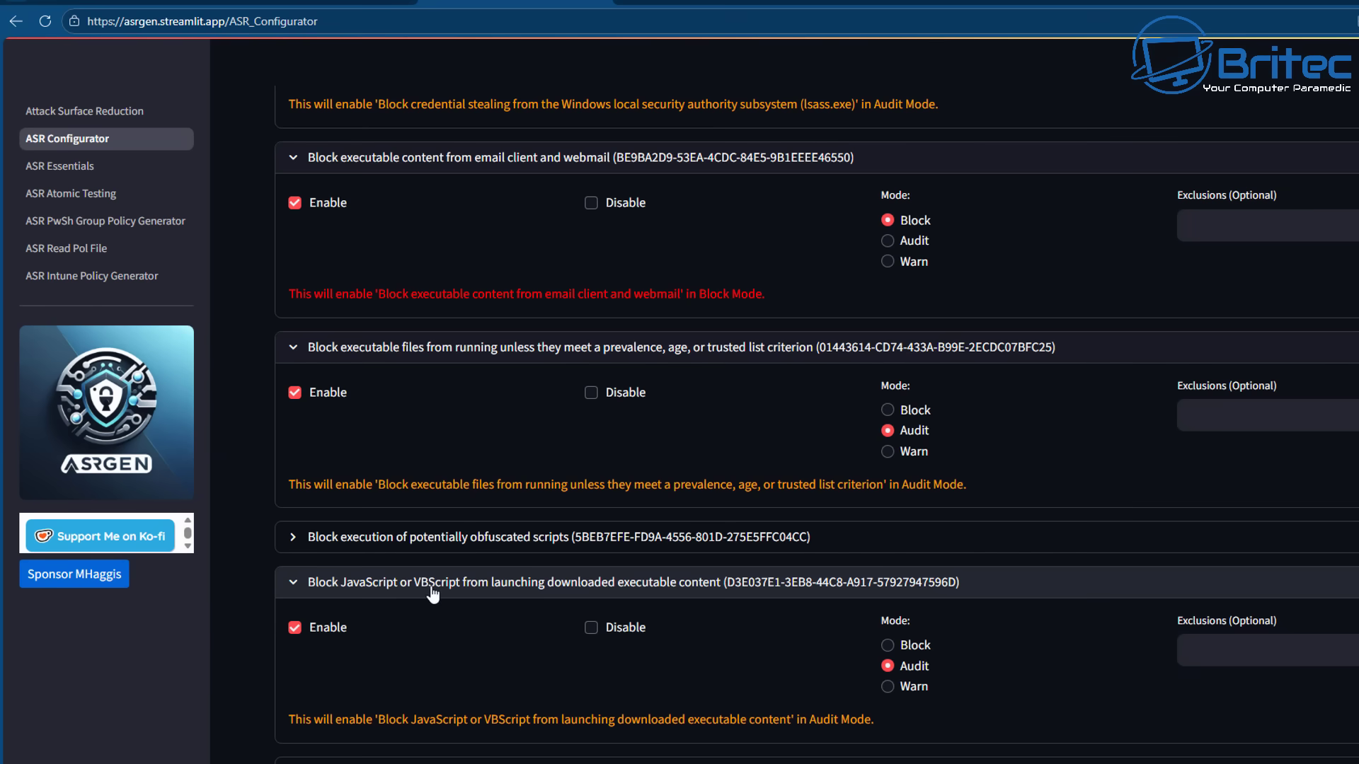
- Switch the JavaScript or VBScript rule to Block mode and enable "Block execution of potentially obfuscated scripts" in Audit mode
{"action": "left_click", "coordinate": [880, 646]}
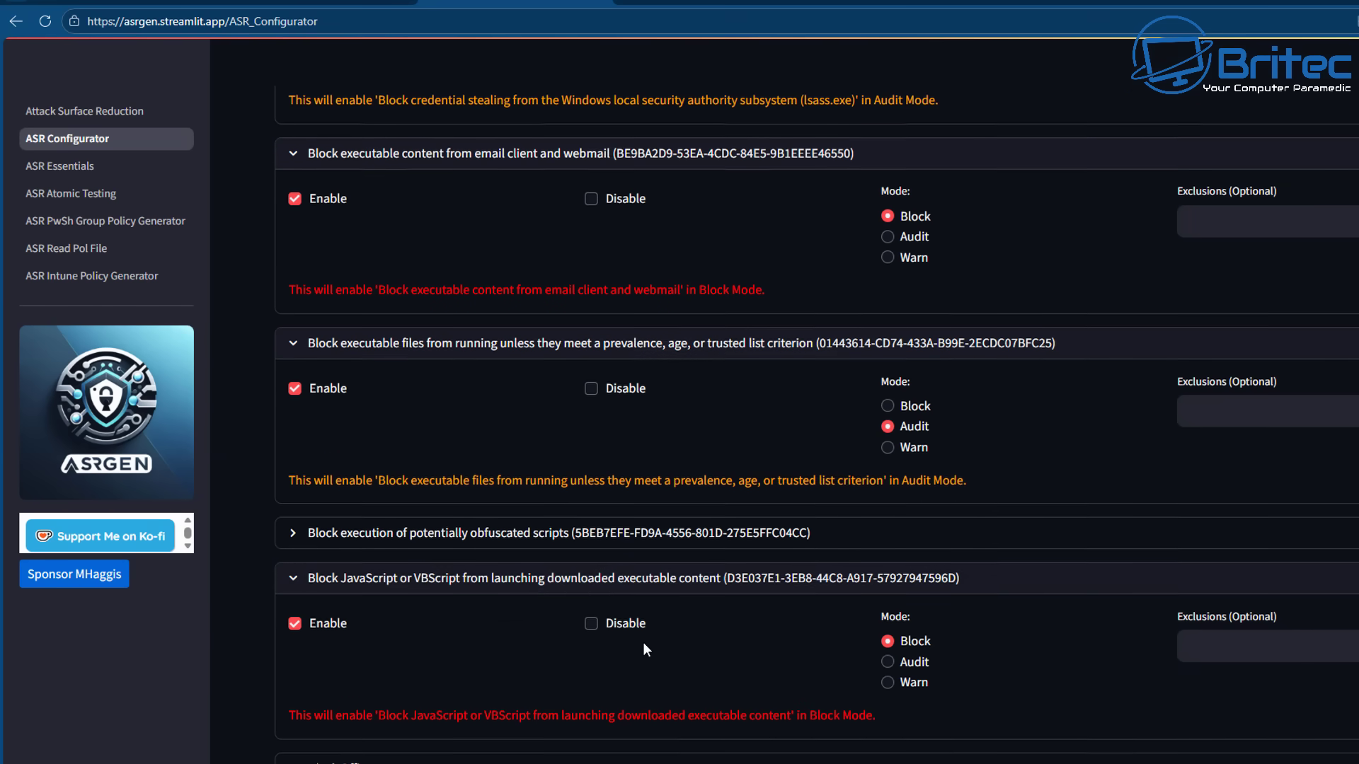
{"action": "scroll", "coordinate": [644, 645], "scroll_direction": "down", "scroll_amount": 3}
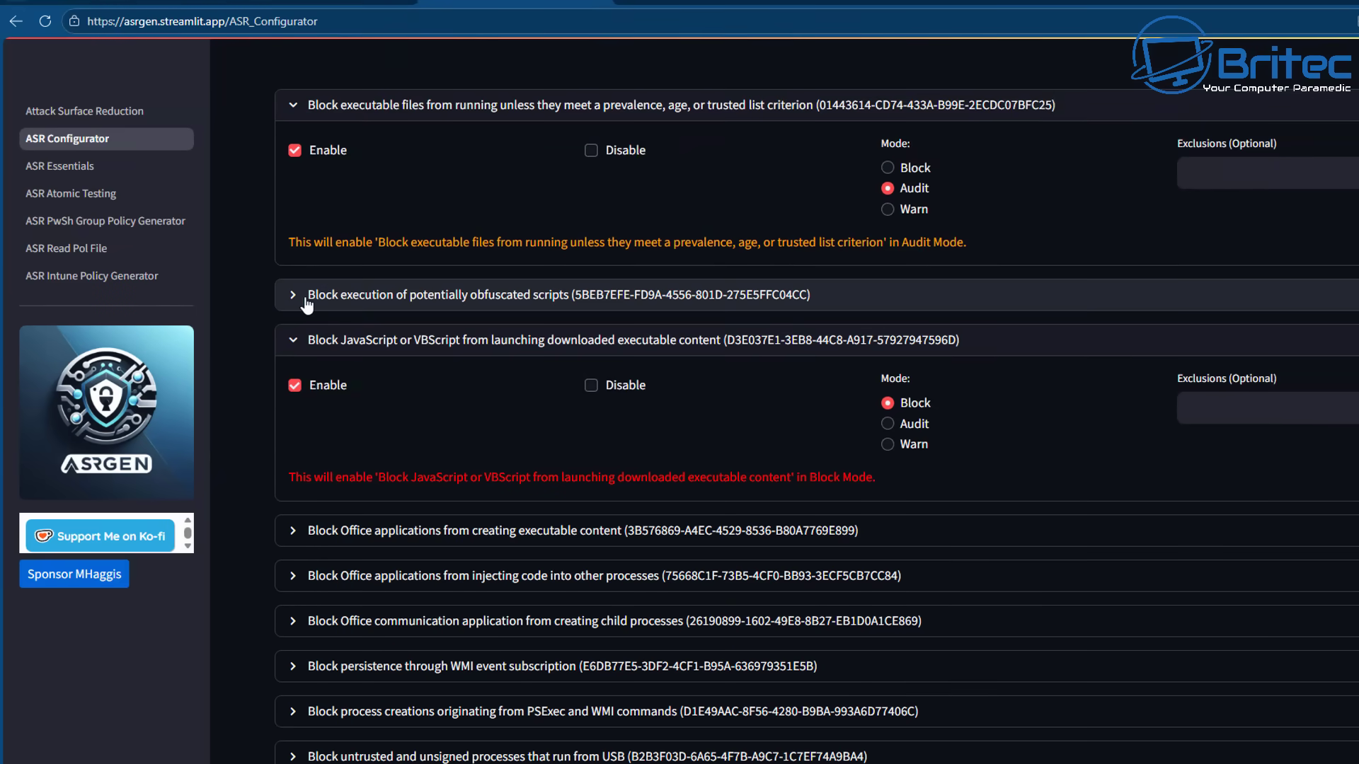
{"action": "left_click", "coordinate": [531, 301]}
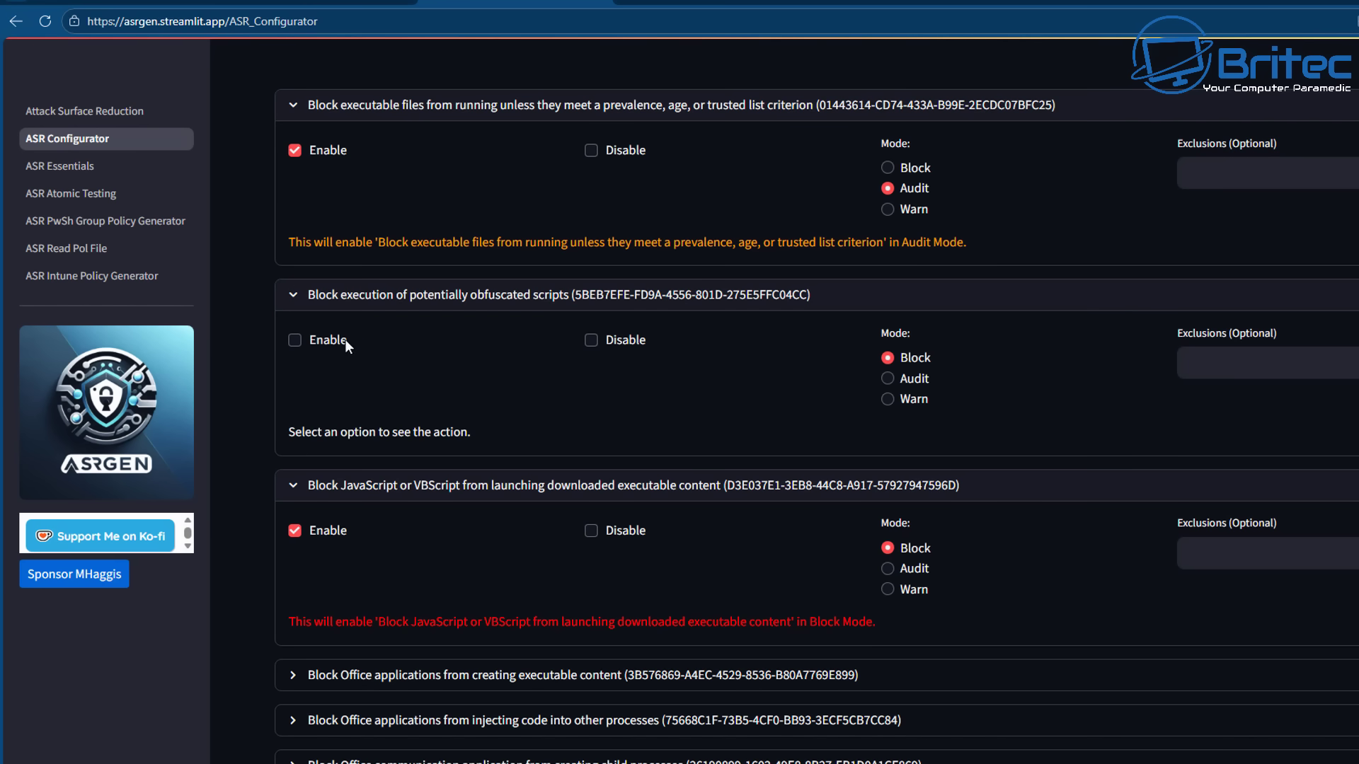
{"action": "left_click", "coordinate": [327, 340]}
{"action": "left_click", "coordinate": [888, 379]}
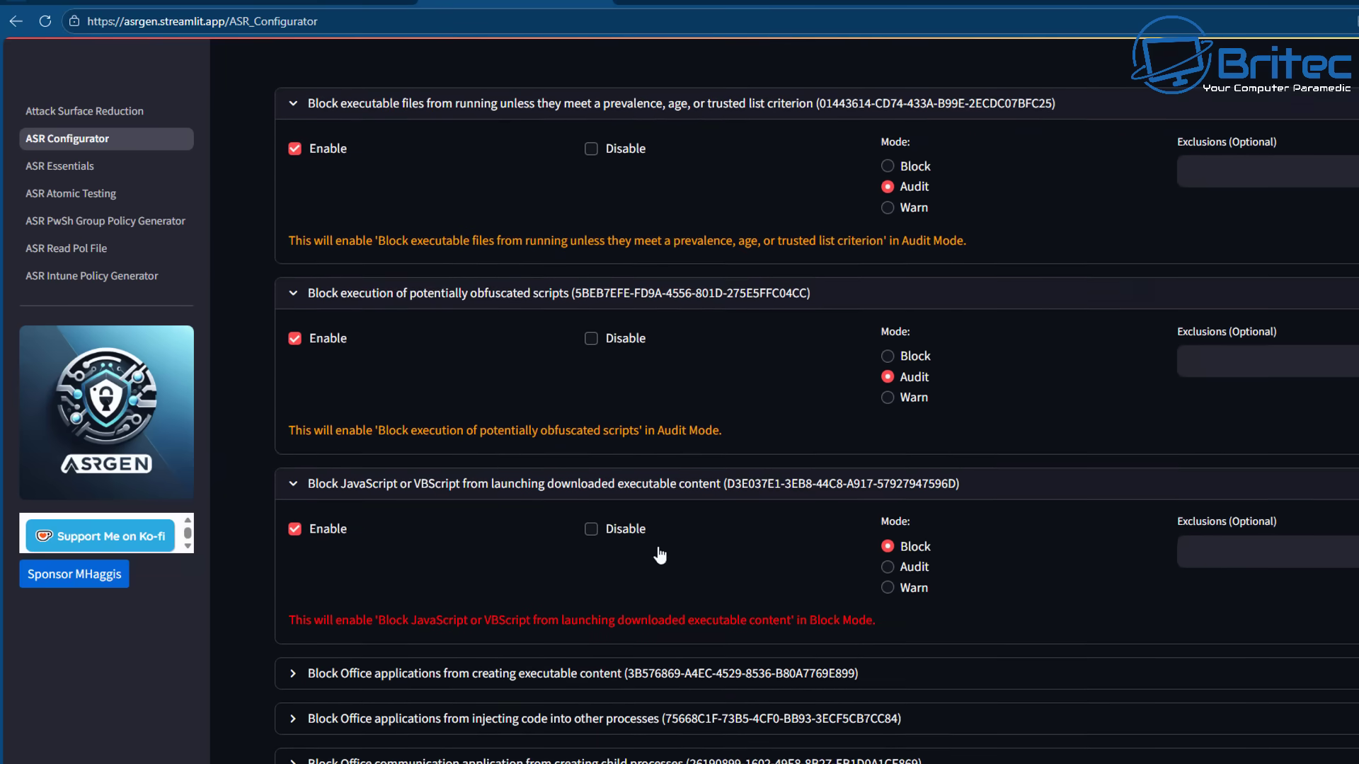
- Enable the rule "Block all Office applications from creating child processes" in Audit mode
{"action": "scroll", "coordinate": [659, 556], "scroll_direction": "up", "scroll_amount": 4}
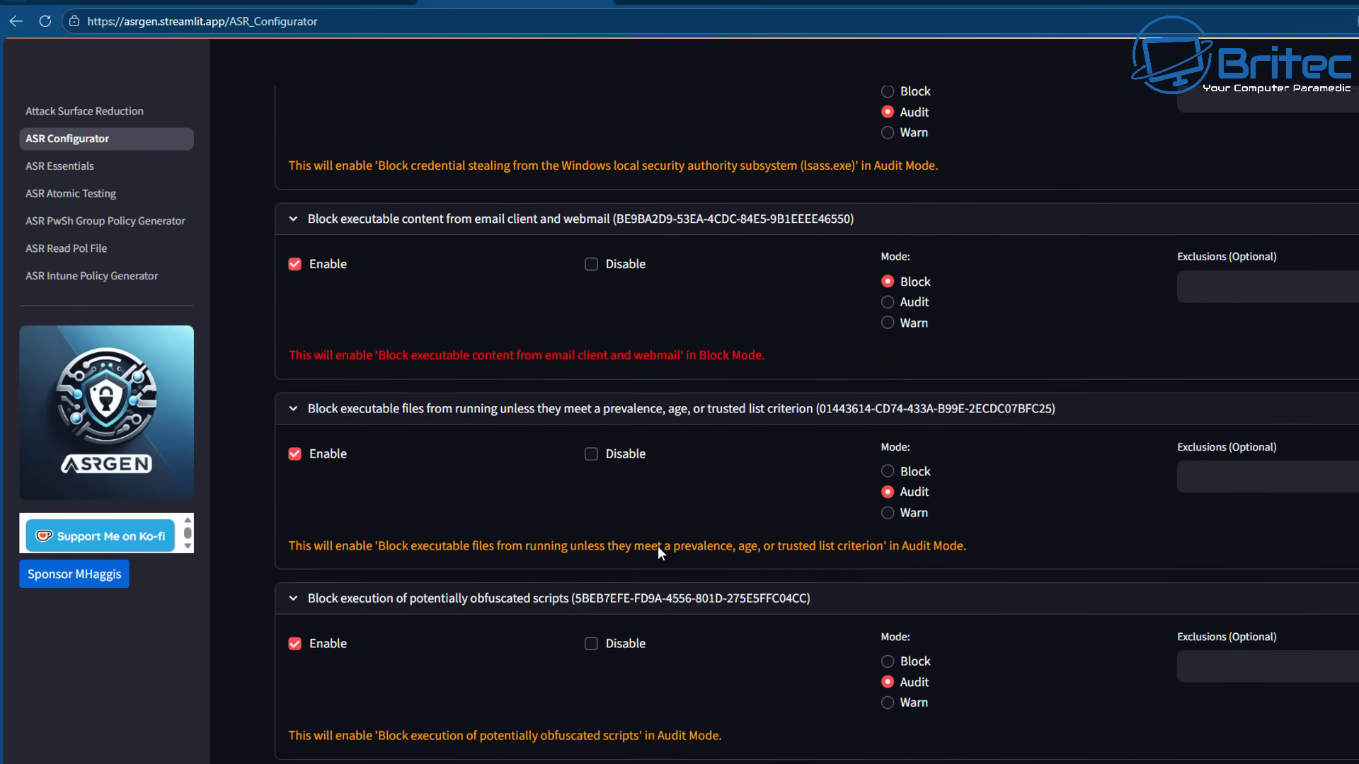
{"action": "scroll", "coordinate": [657, 547], "scroll_direction": "up", "scroll_amount": 4}
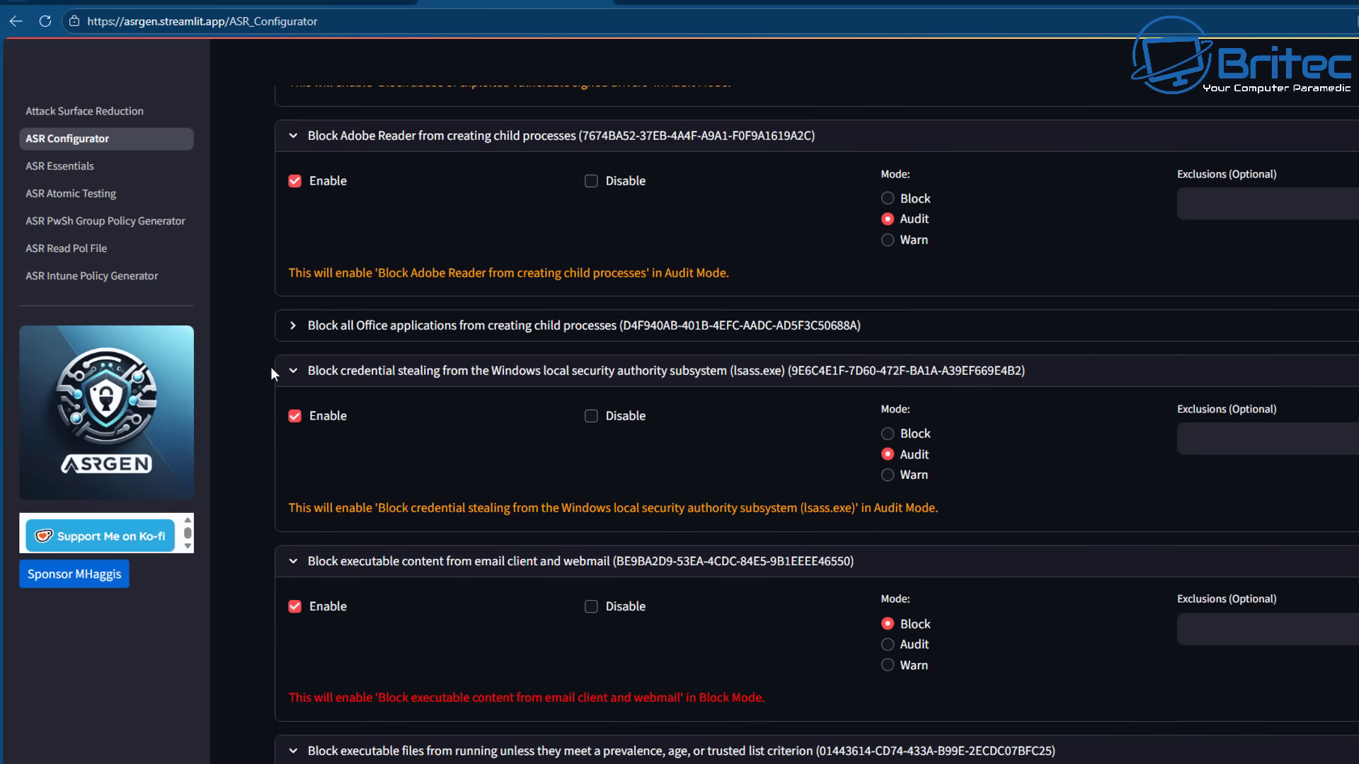
{"action": "left_click", "coordinate": [298, 326]}
{"action": "left_click", "coordinate": [295, 370]}
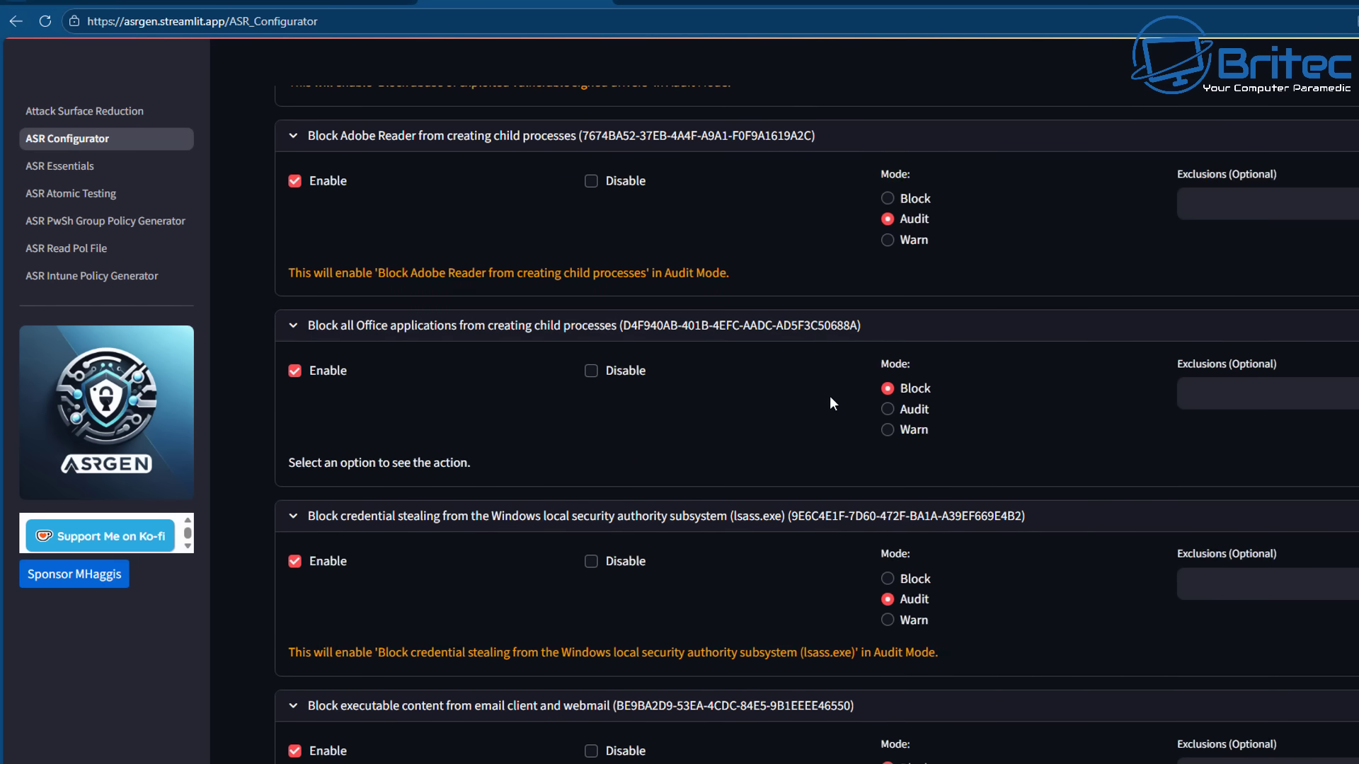
{"action": "left_click", "coordinate": [887, 409]}
- Enable the rule "Block rebooting machine in Safe Mode" in Audit mode
{"action": "scroll", "coordinate": [676, 554], "scroll_direction": "down", "scroll_amount": 4}
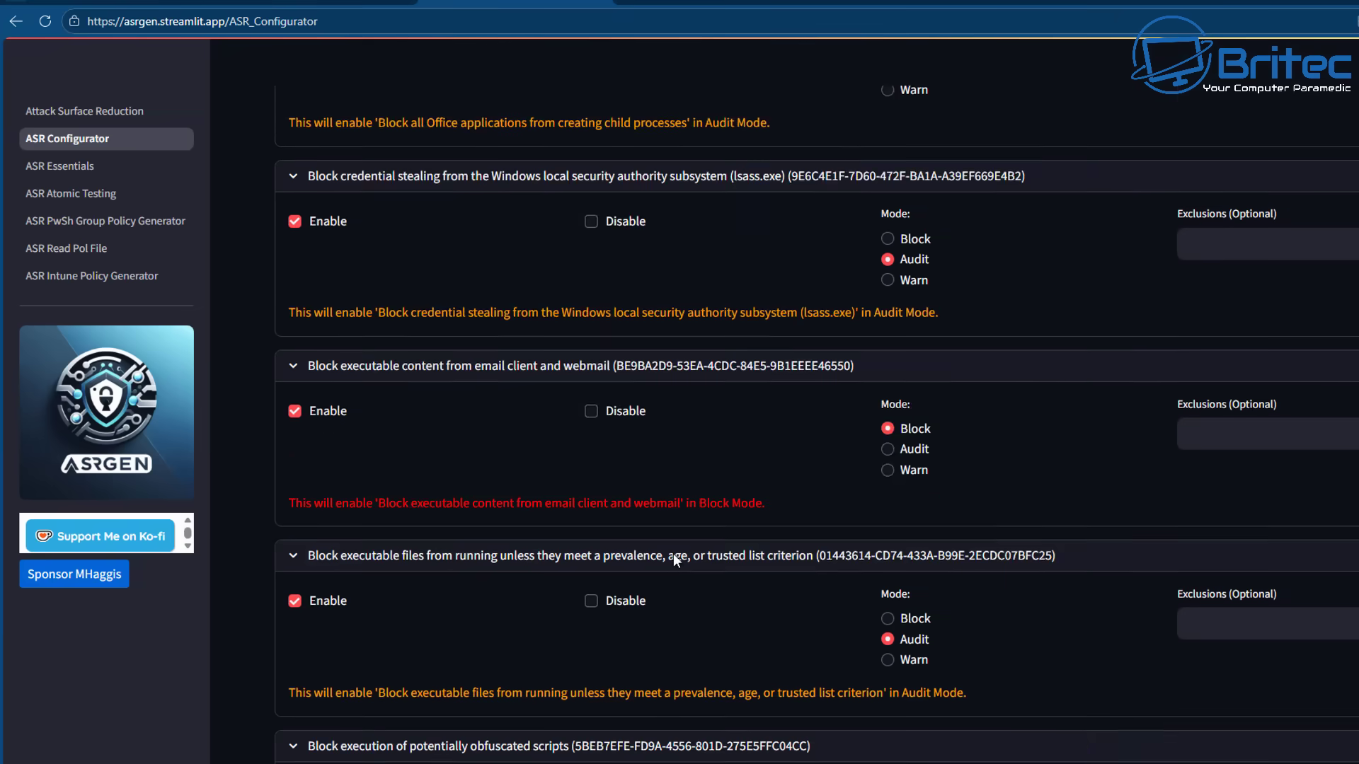
{"action": "scroll", "coordinate": [673, 554], "scroll_direction": "down", "scroll_amount": 5}
{"action": "scroll", "coordinate": [673, 555], "scroll_direction": "down", "scroll_amount": 3}
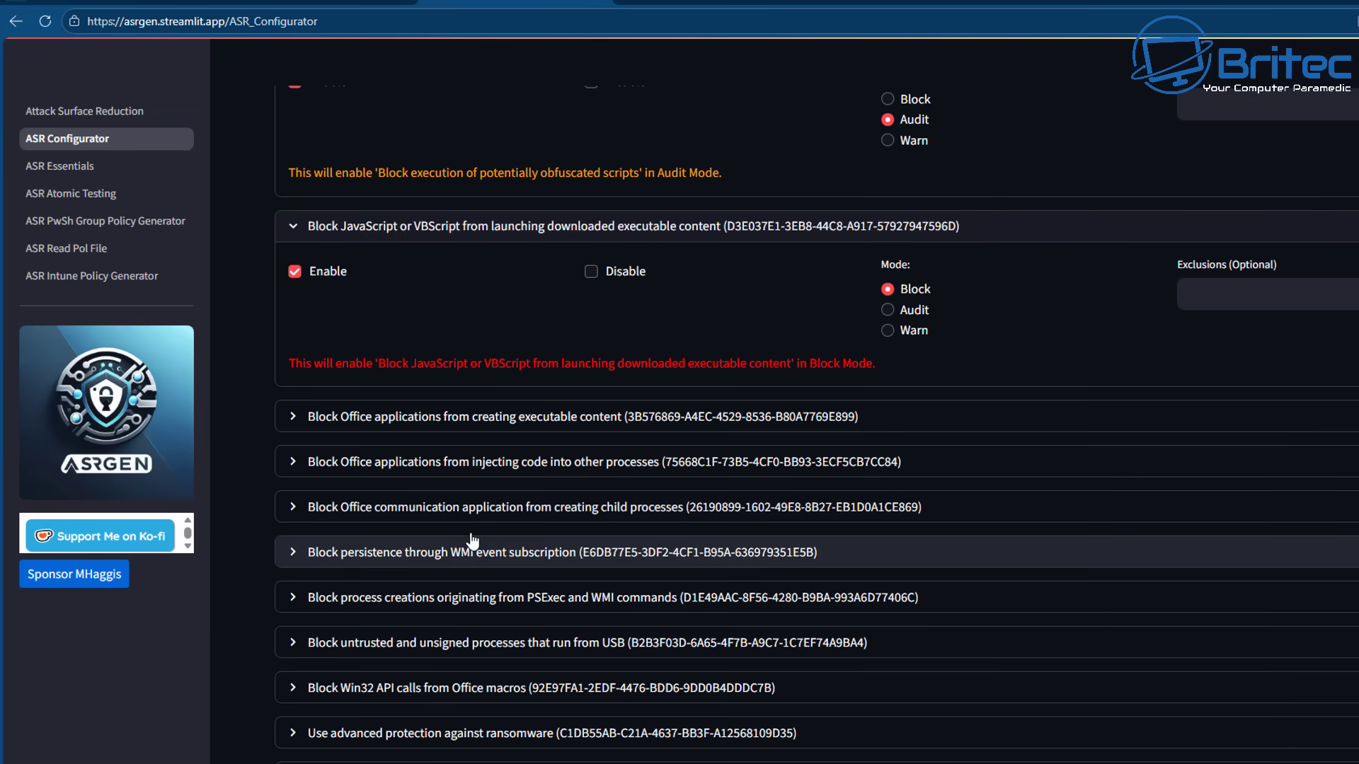
{"action": "scroll", "coordinate": [467, 540], "scroll_direction": "down", "scroll_amount": 1}
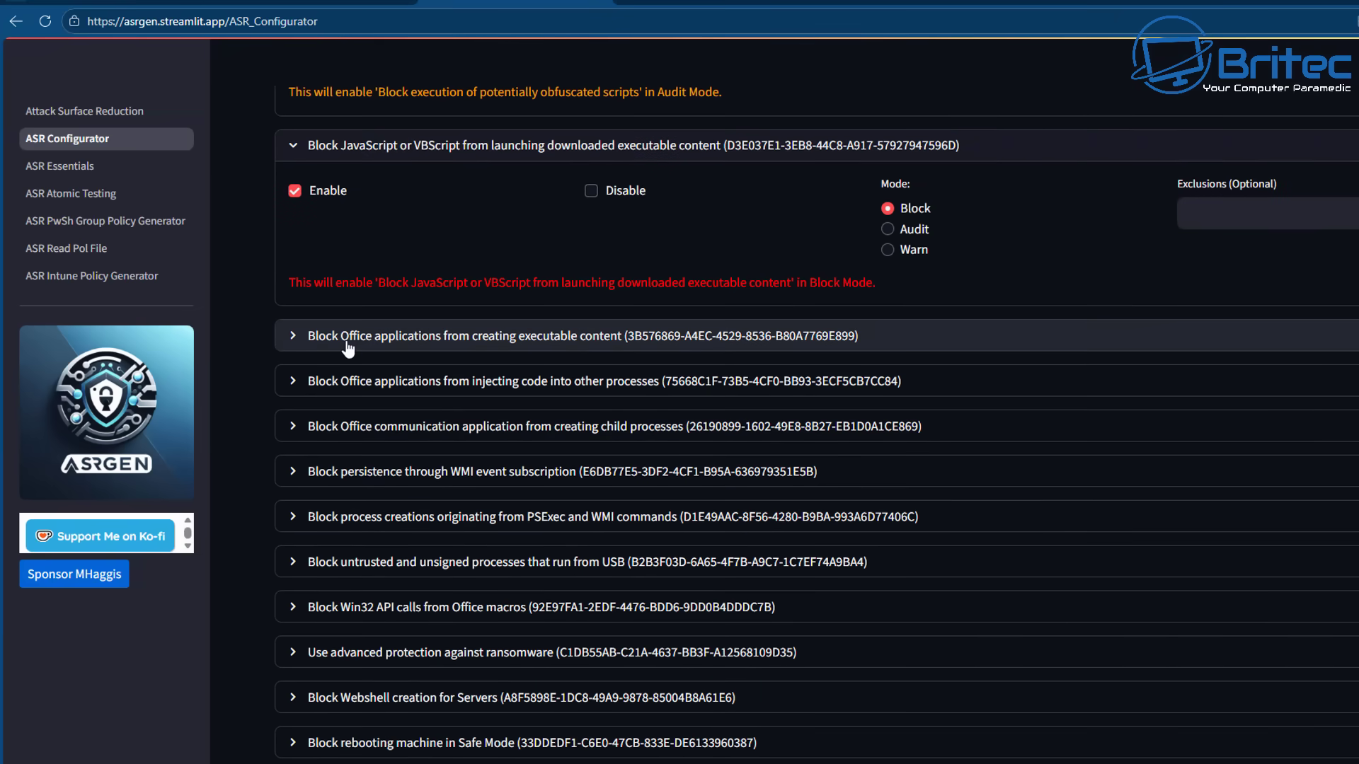
{"action": "scroll", "coordinate": [306, 581], "scroll_direction": "down", "scroll_amount": 2}
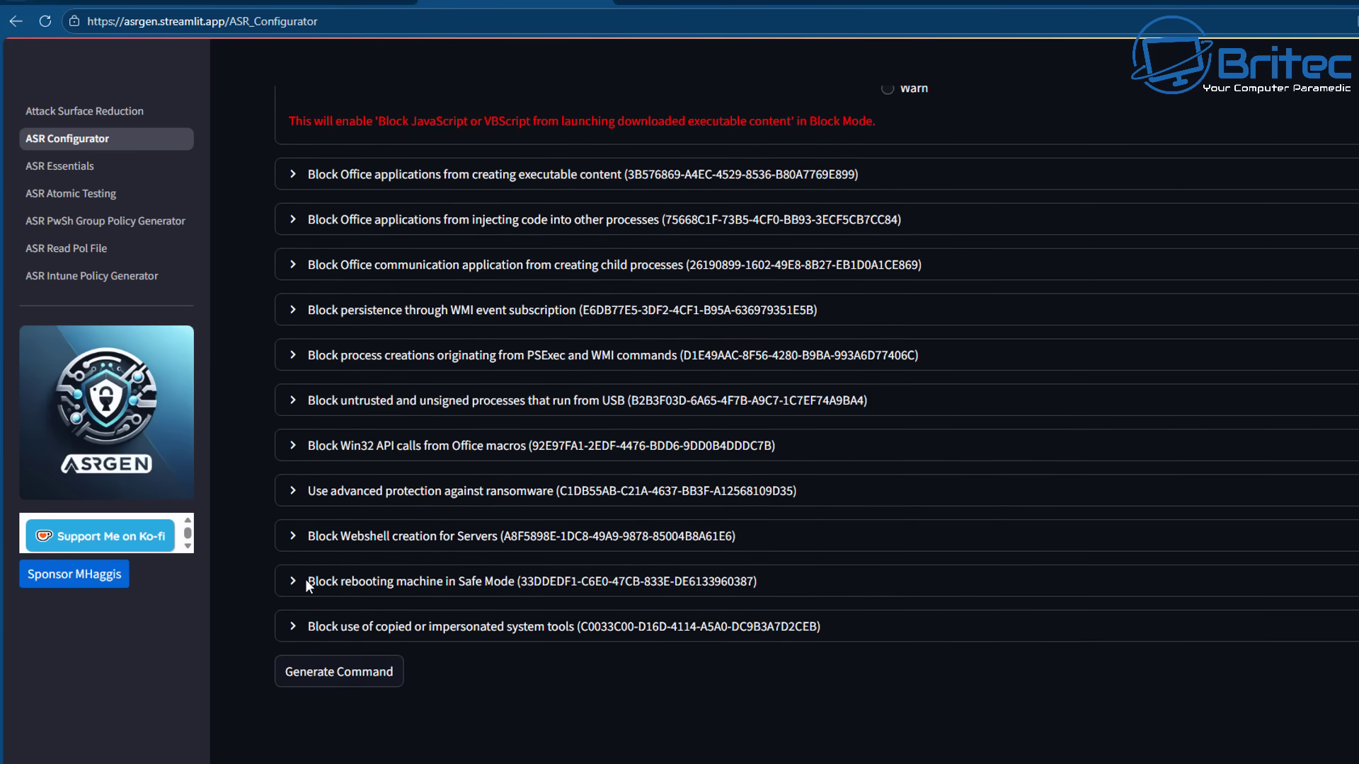
{"action": "scroll", "coordinate": [305, 579], "scroll_direction": "up", "scroll_amount": 1}
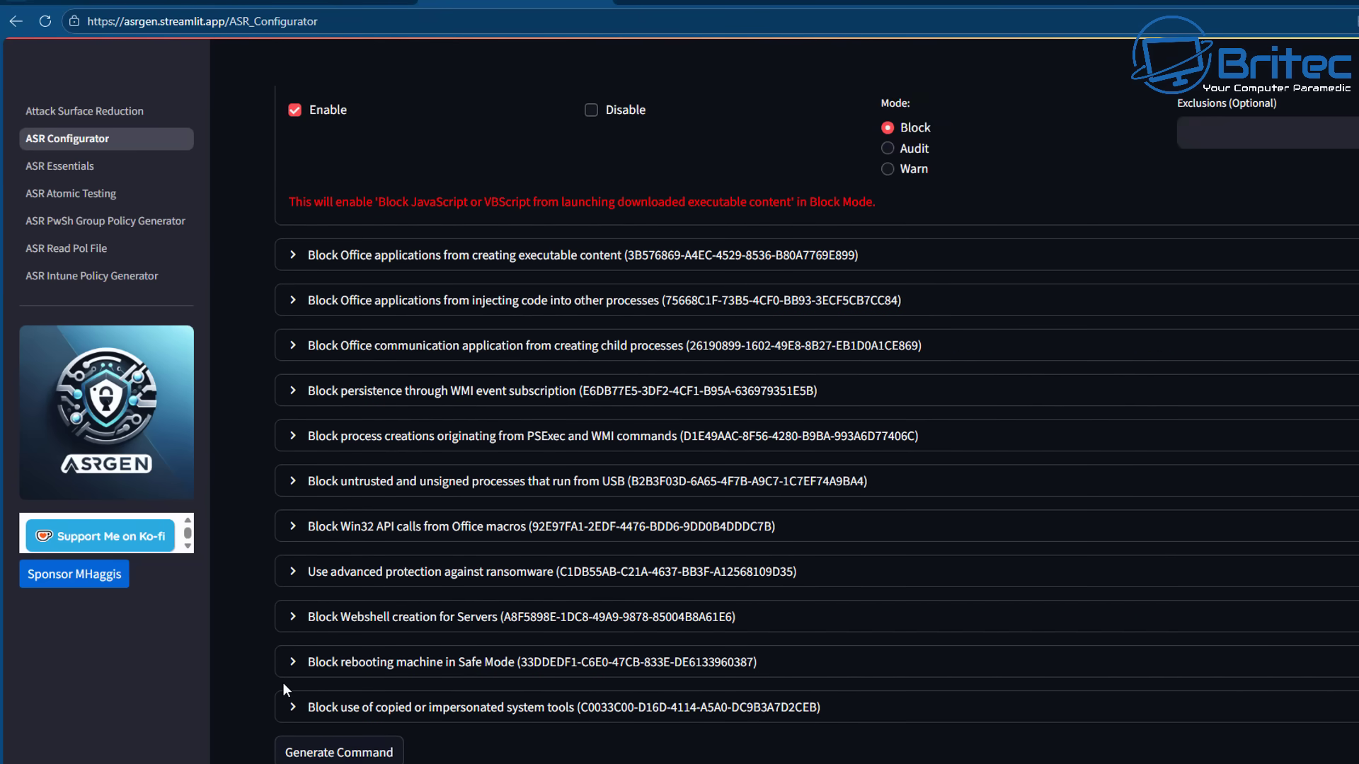
{"action": "left_click", "coordinate": [291, 662]}
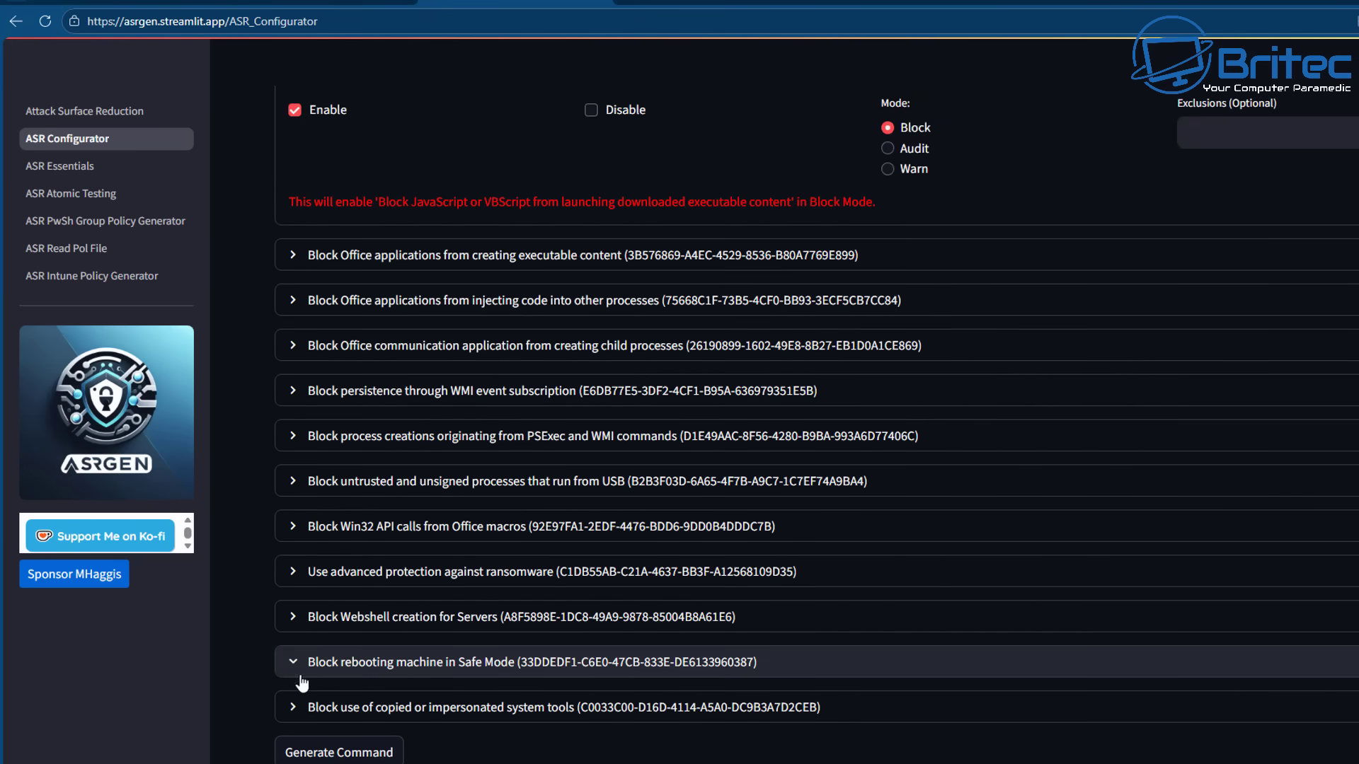
{"action": "left_click", "coordinate": [295, 706]}
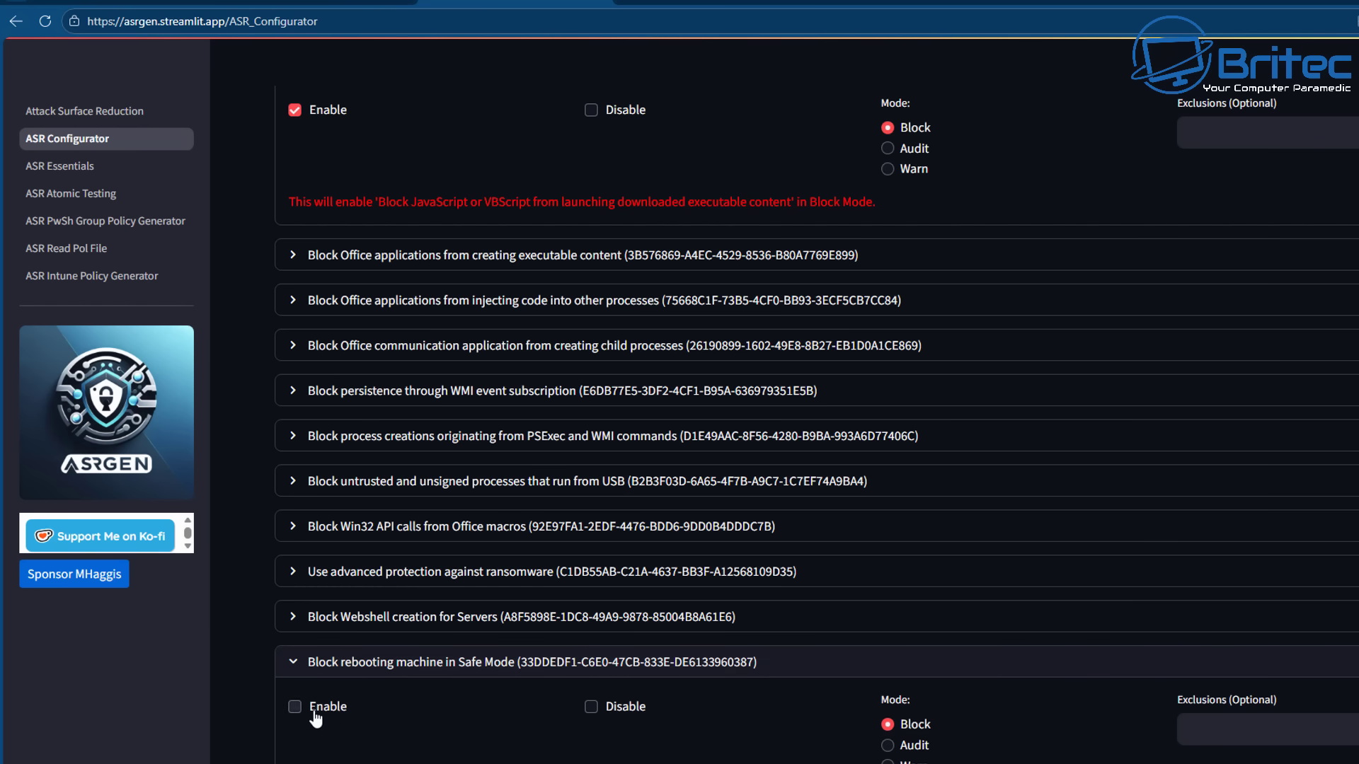
{"action": "left_click", "coordinate": [888, 745]}
- Enable "Use advanced protection against ransomware" and "Block Win32 API calls from Office macros" in Block mode
{"action": "left_click", "coordinate": [288, 576]}
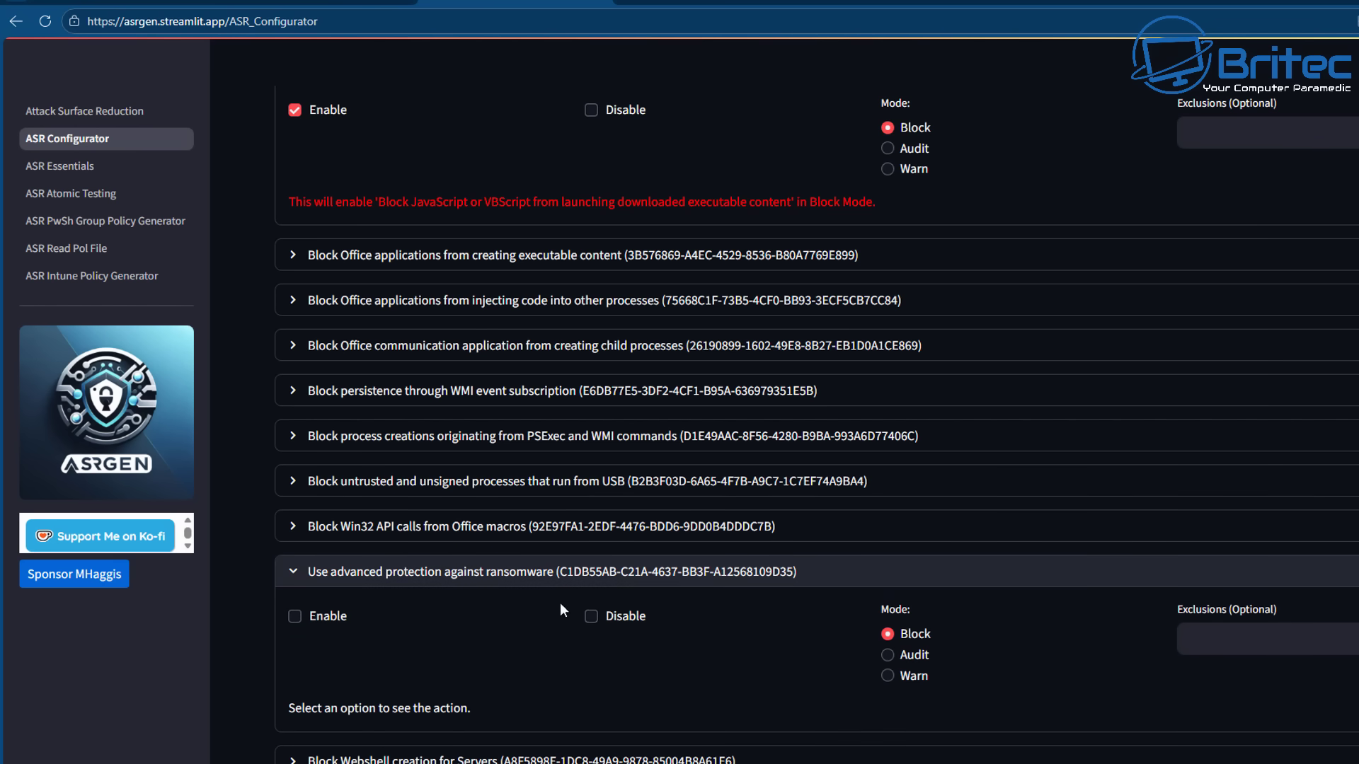
{"action": "left_click", "coordinate": [294, 617]}
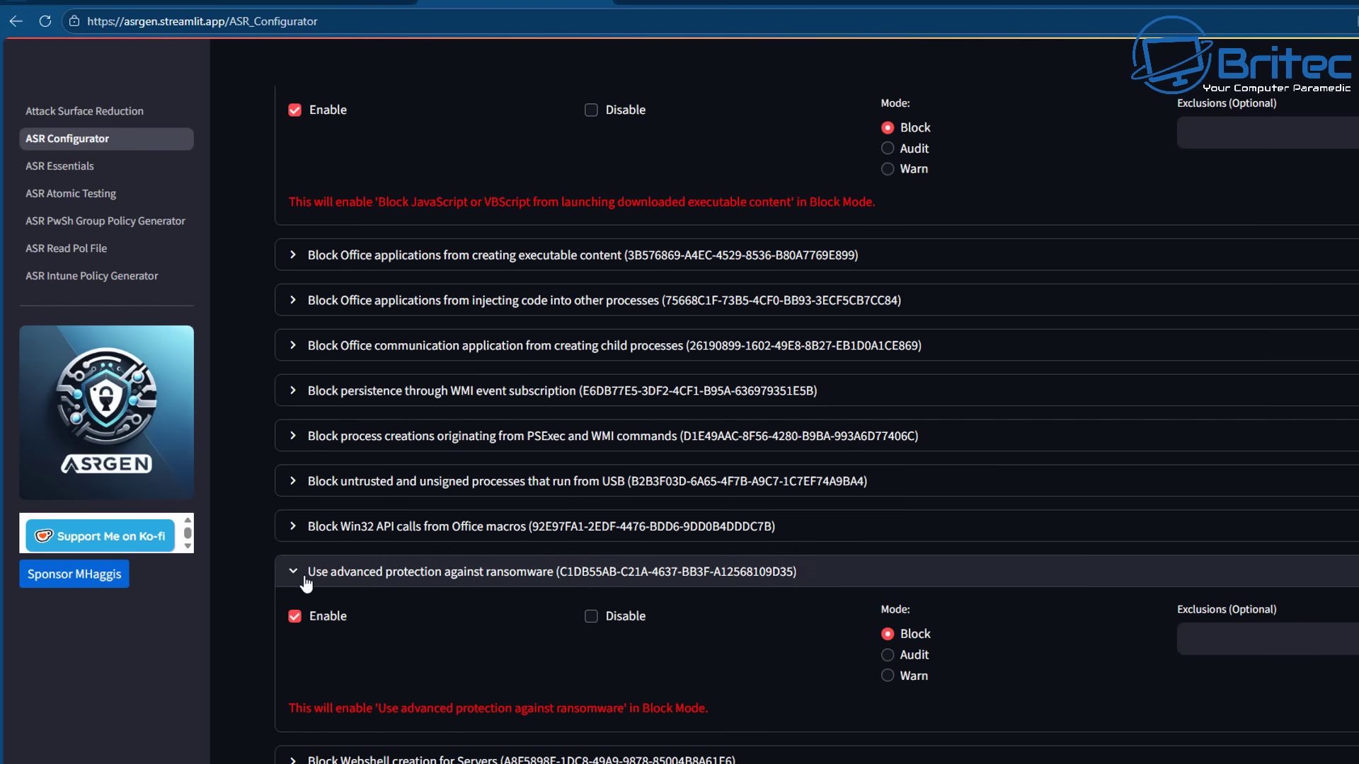
{"action": "left_click", "coordinate": [299, 531]}
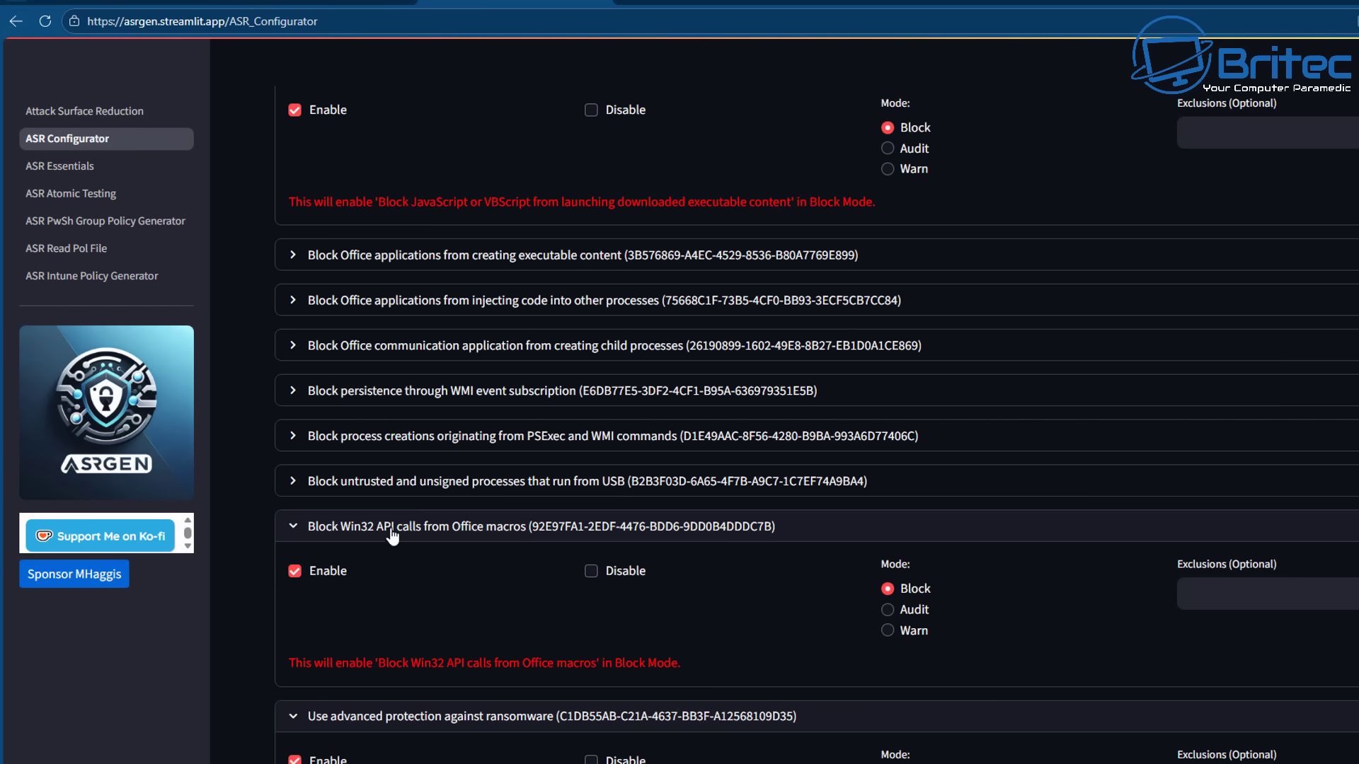
- Enable the rule "Block untrusted and unsigned processes that run from USB" in Audit mode
{"action": "left_click", "coordinate": [298, 489]}
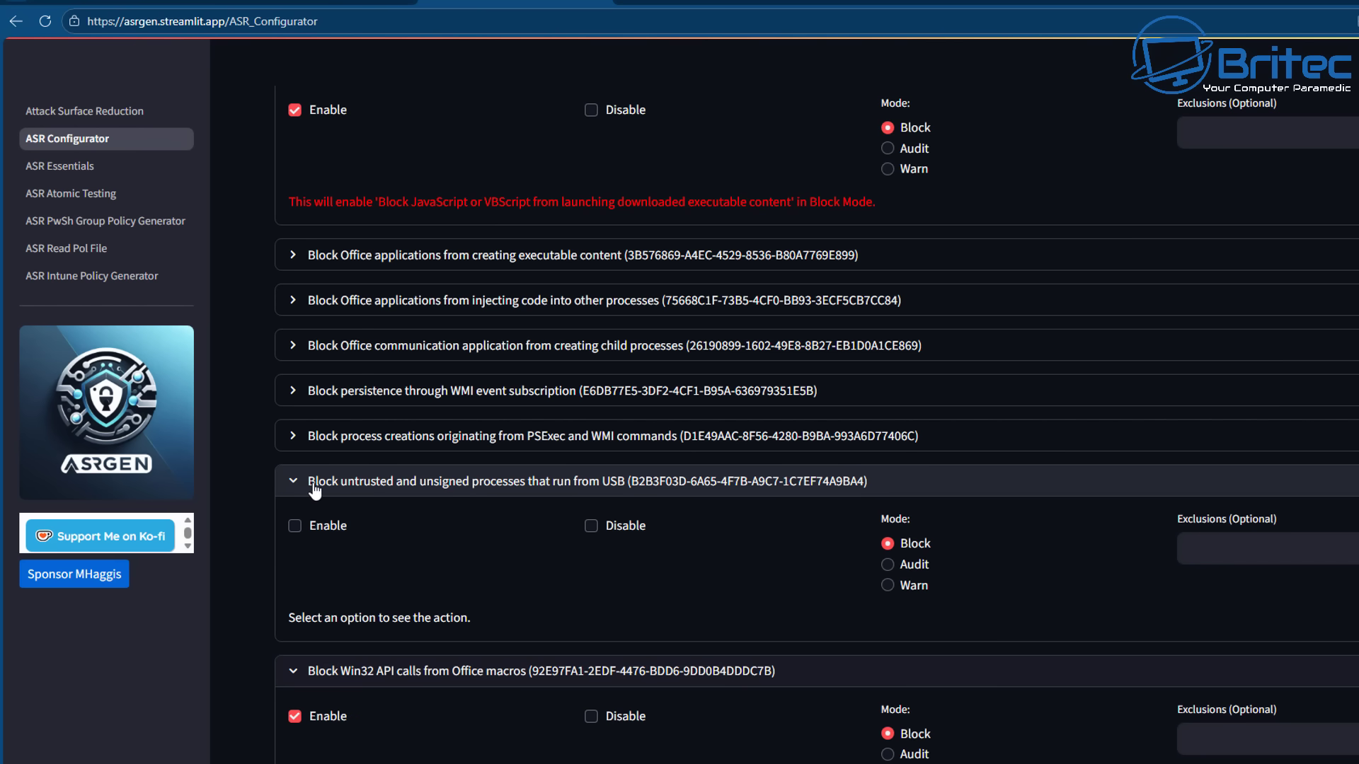
{"action": "left_click_drag", "start_coordinate": [306, 492], "coordinate": [885, 496]}
{"action": "left_click", "coordinate": [613, 482]}
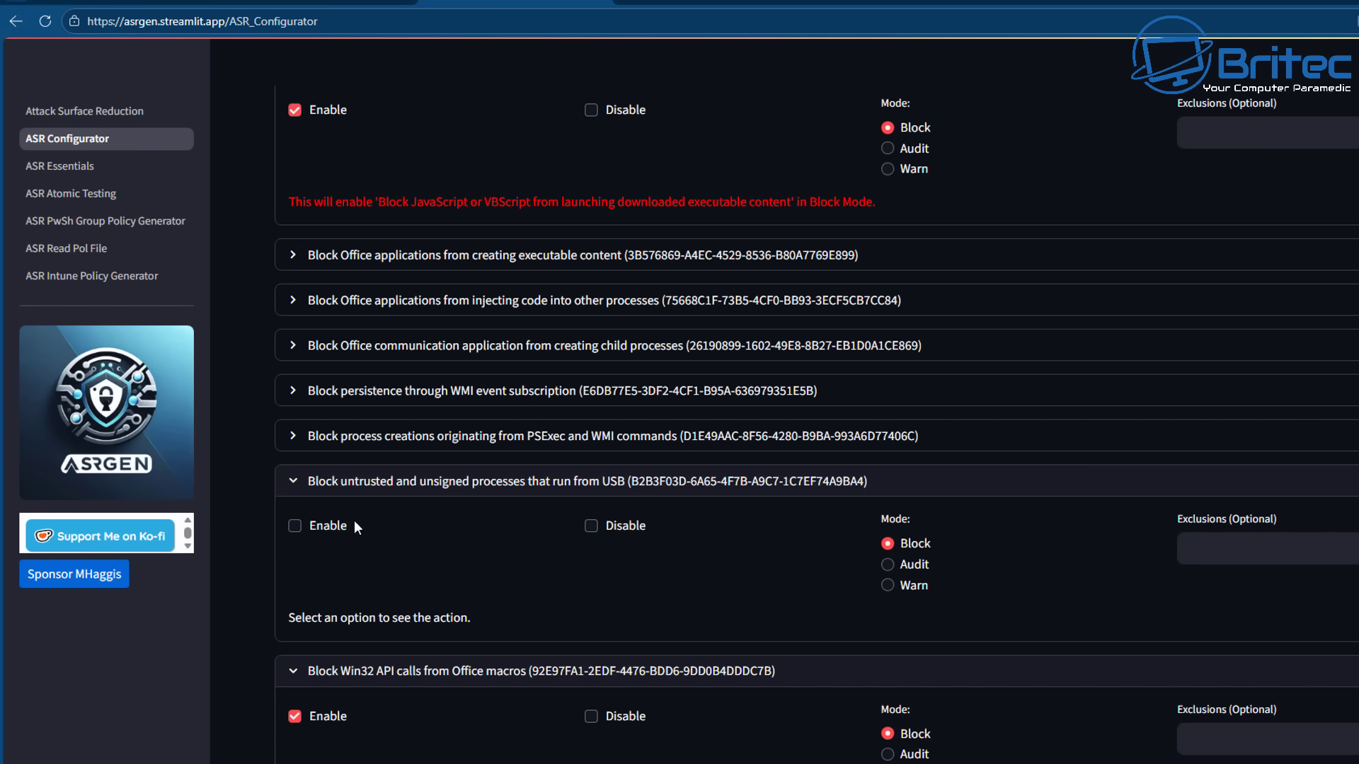
{"action": "left_click", "coordinate": [317, 526]}
{"action": "left_click", "coordinate": [888, 565]}
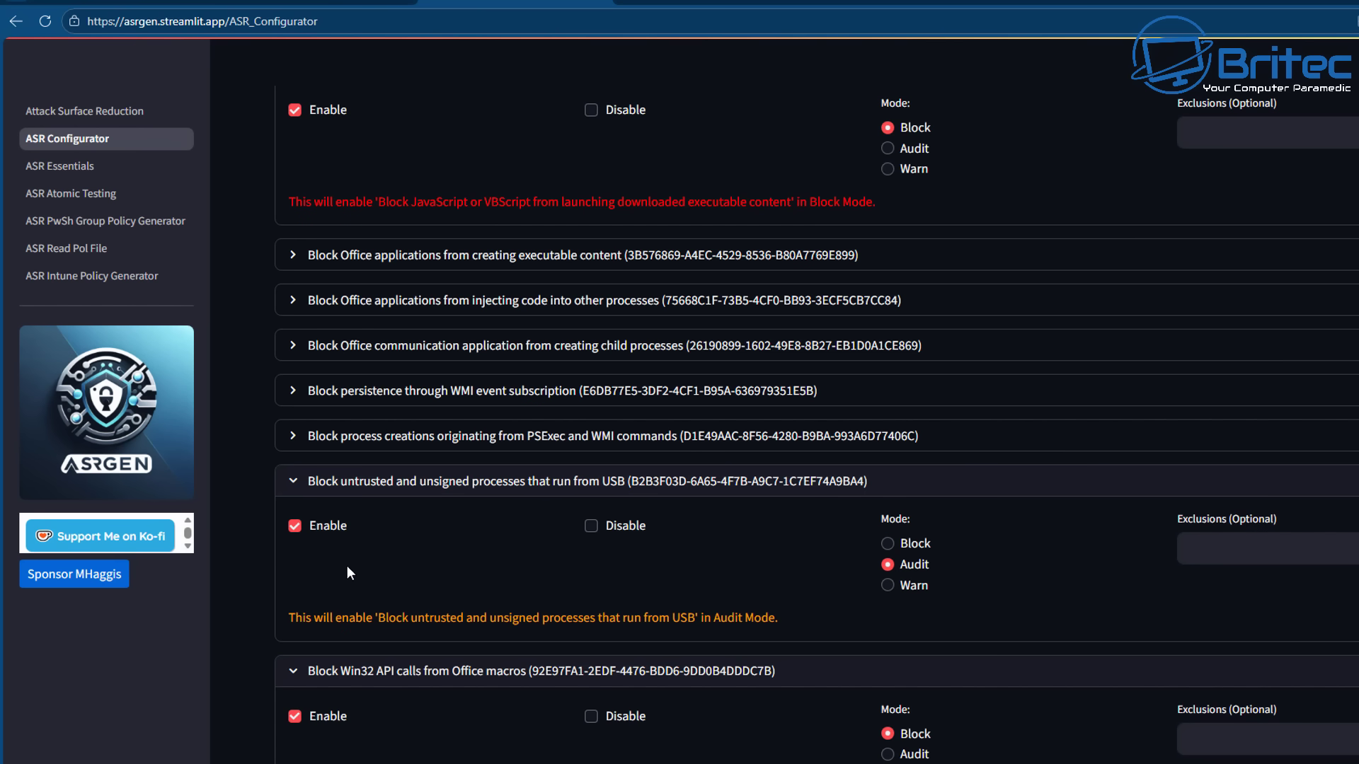
- Enable the rule "Block process creations originating from PSExec and WMI commands" in Audit mode
{"action": "left_click", "coordinate": [296, 444]}
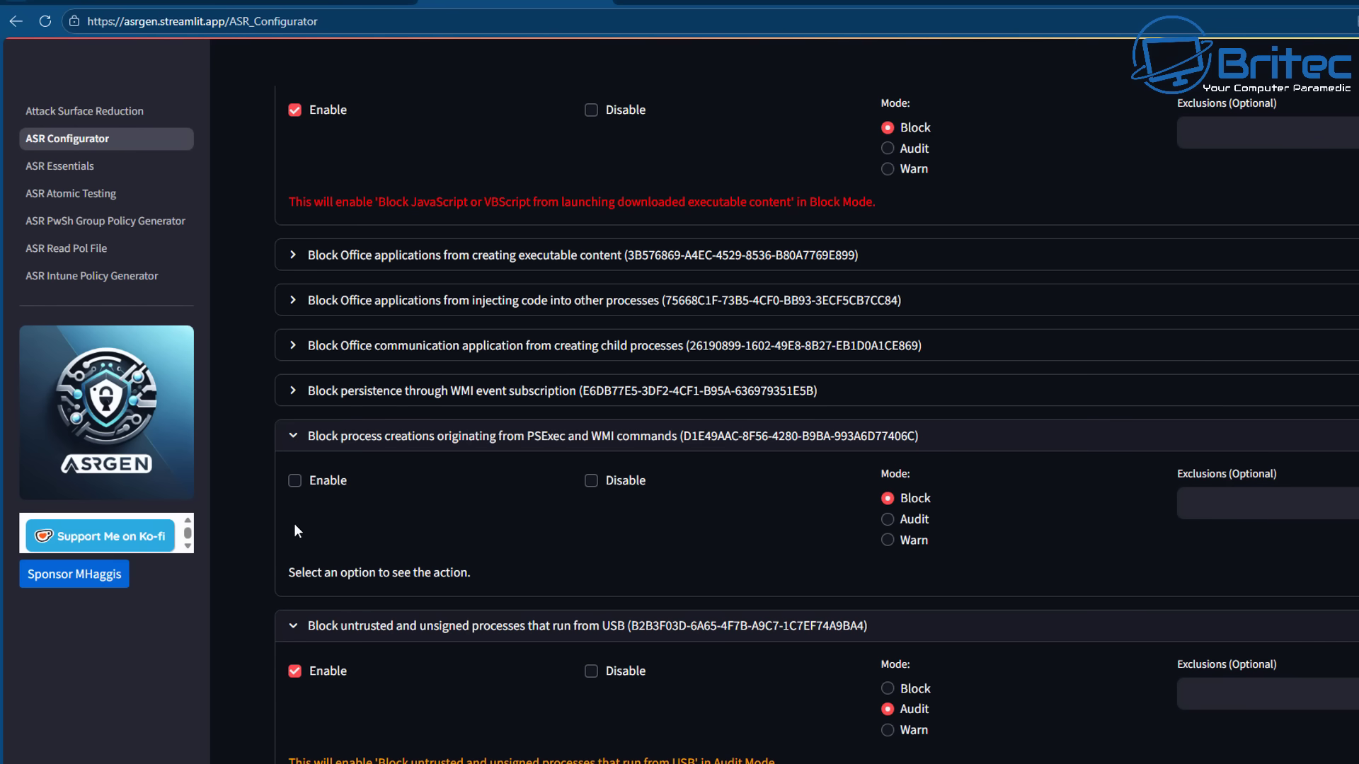
{"action": "left_click", "coordinate": [295, 481]}
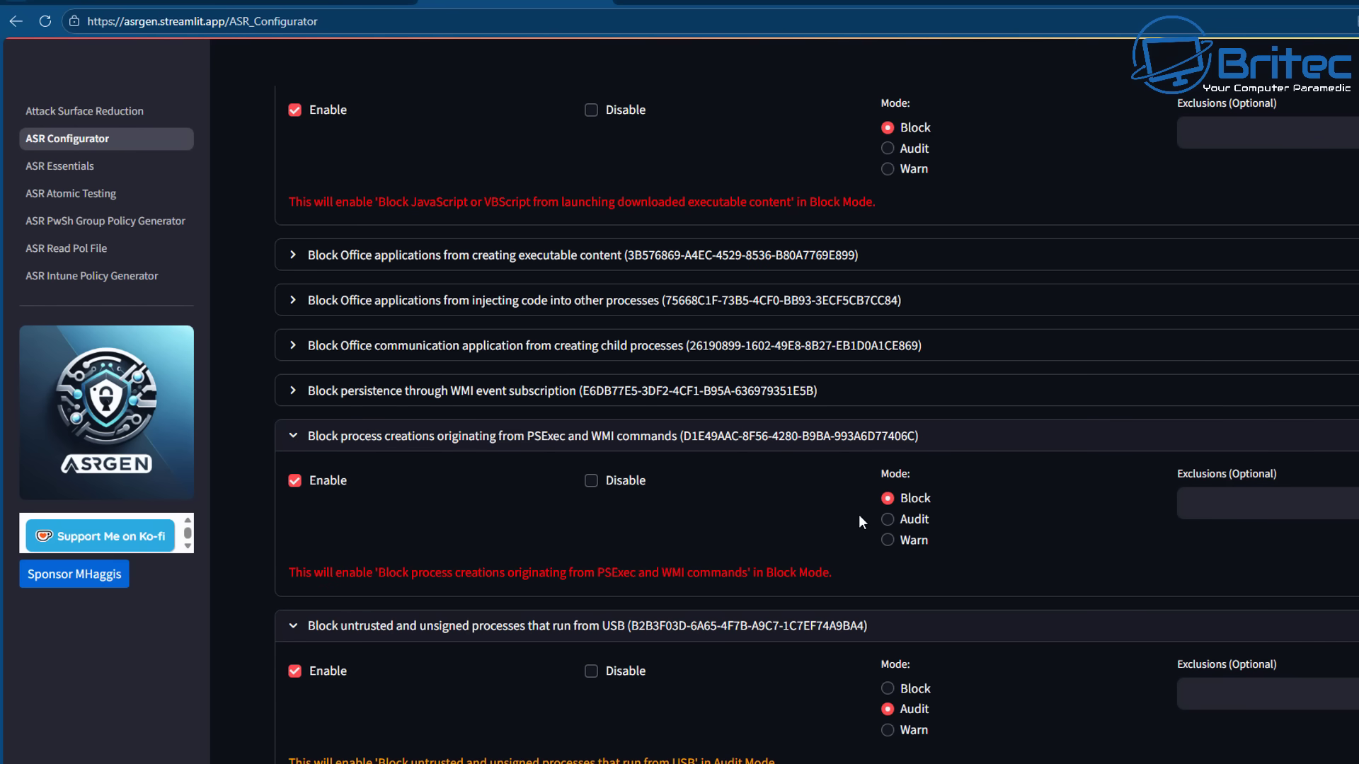
{"action": "left_click", "coordinate": [887, 520]}
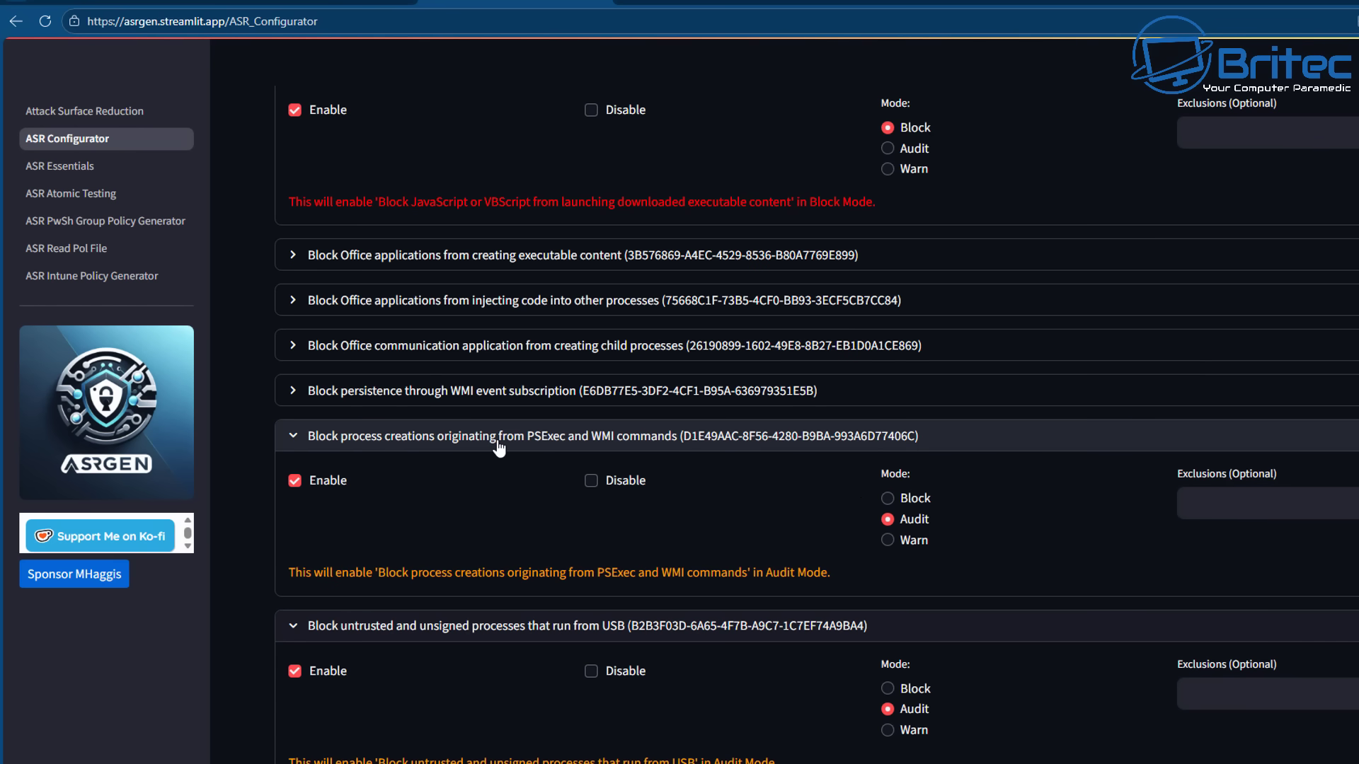
- Enable the rule "Block persistence through WMI event subscription" in Audit mode
{"action": "left_click", "coordinate": [304, 406]}
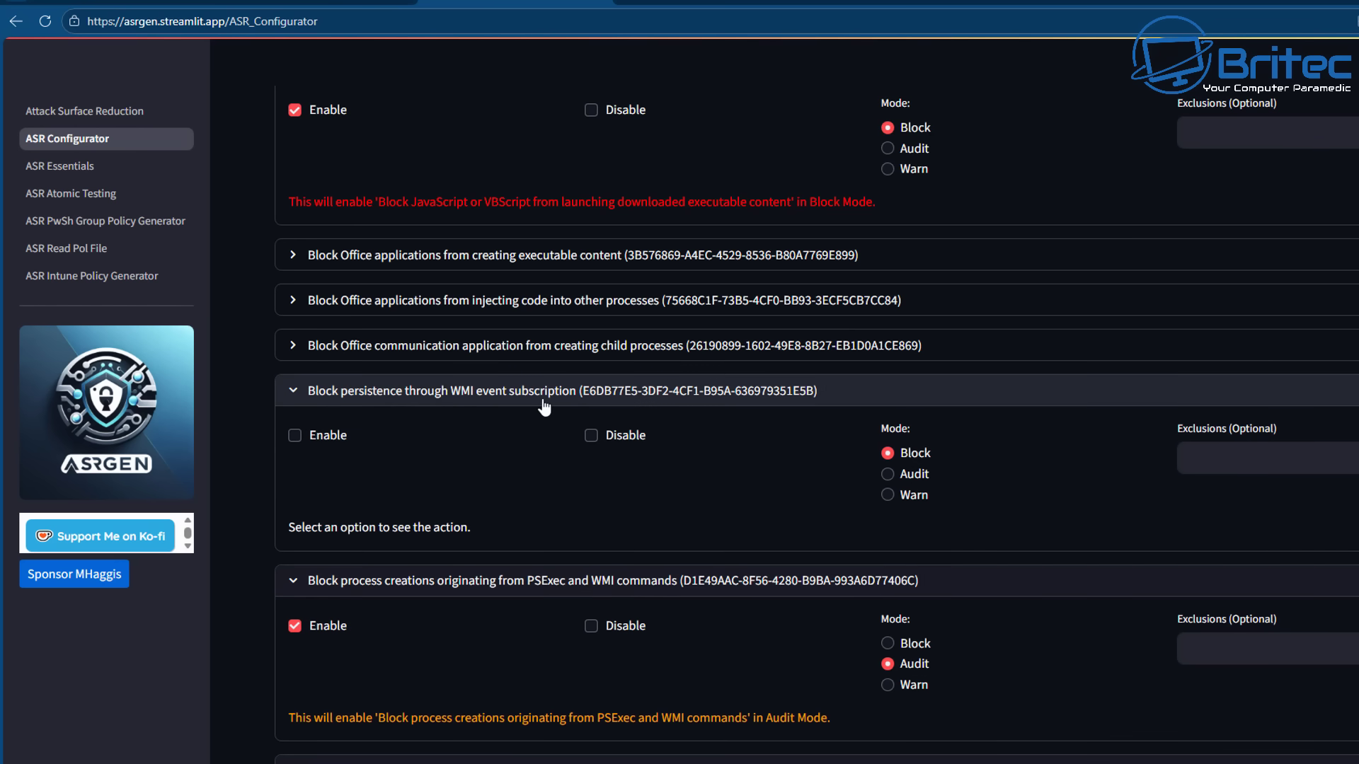
{"action": "left_click", "coordinate": [296, 436]}
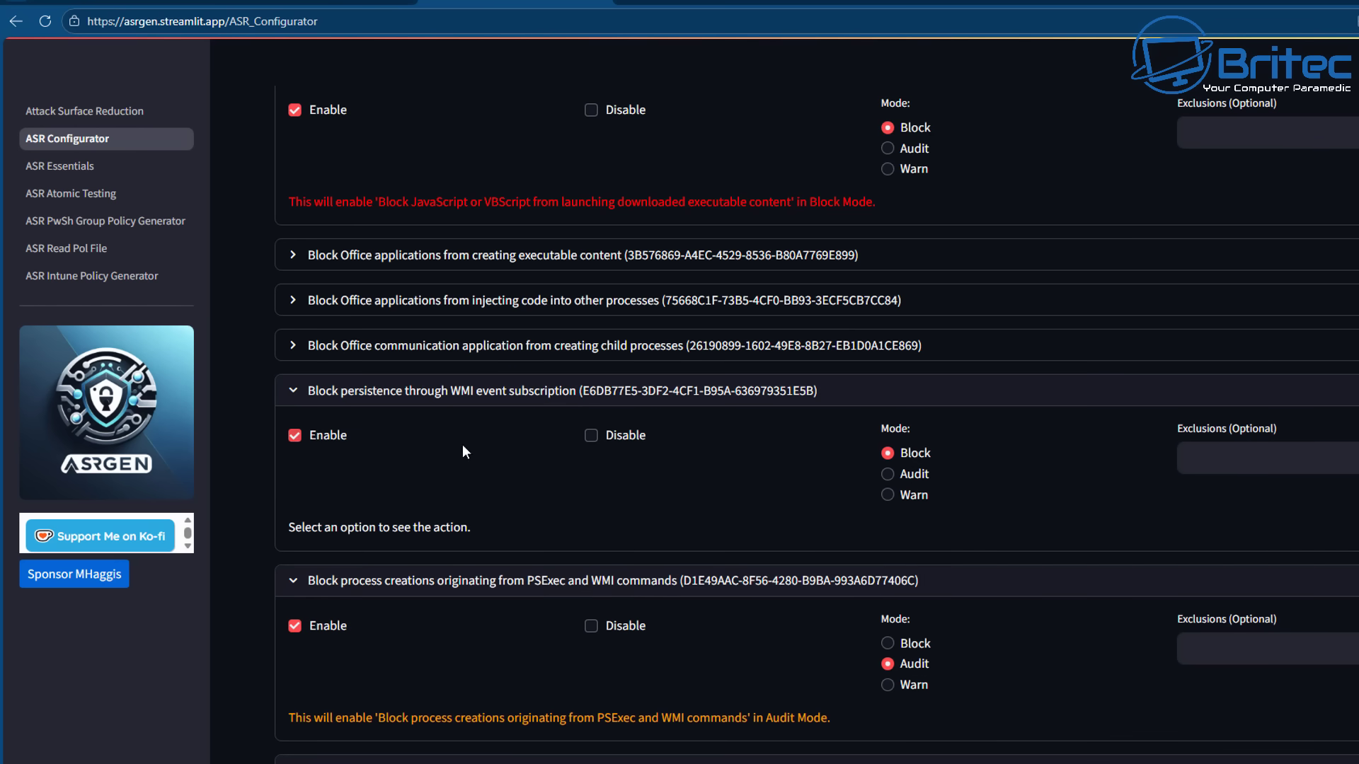
{"action": "left_click", "coordinate": [886, 475]}
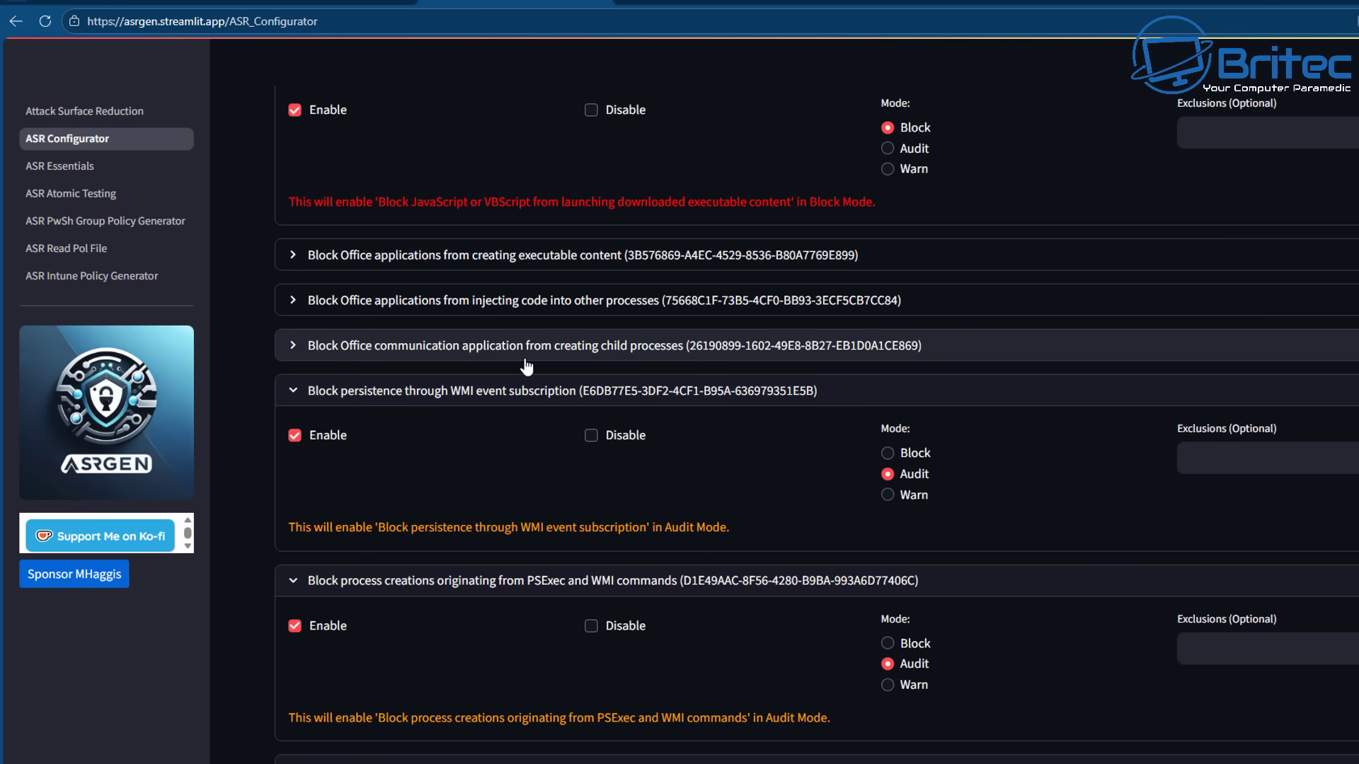
- Enable, in Block mode, the rules against the Office communication application creating child processes and Office applications injecting code into other processes
{"action": "left_click", "coordinate": [295, 346]}
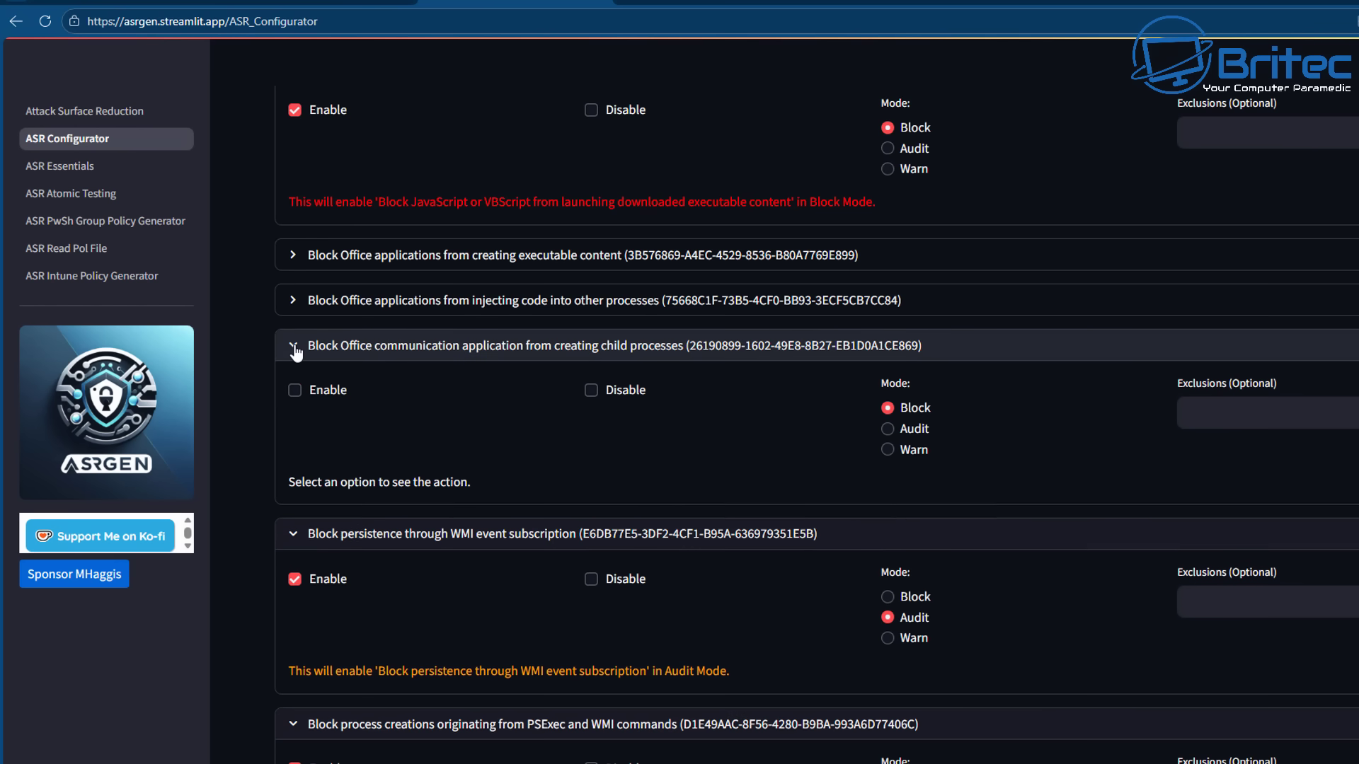
{"action": "left_click", "coordinate": [295, 392]}
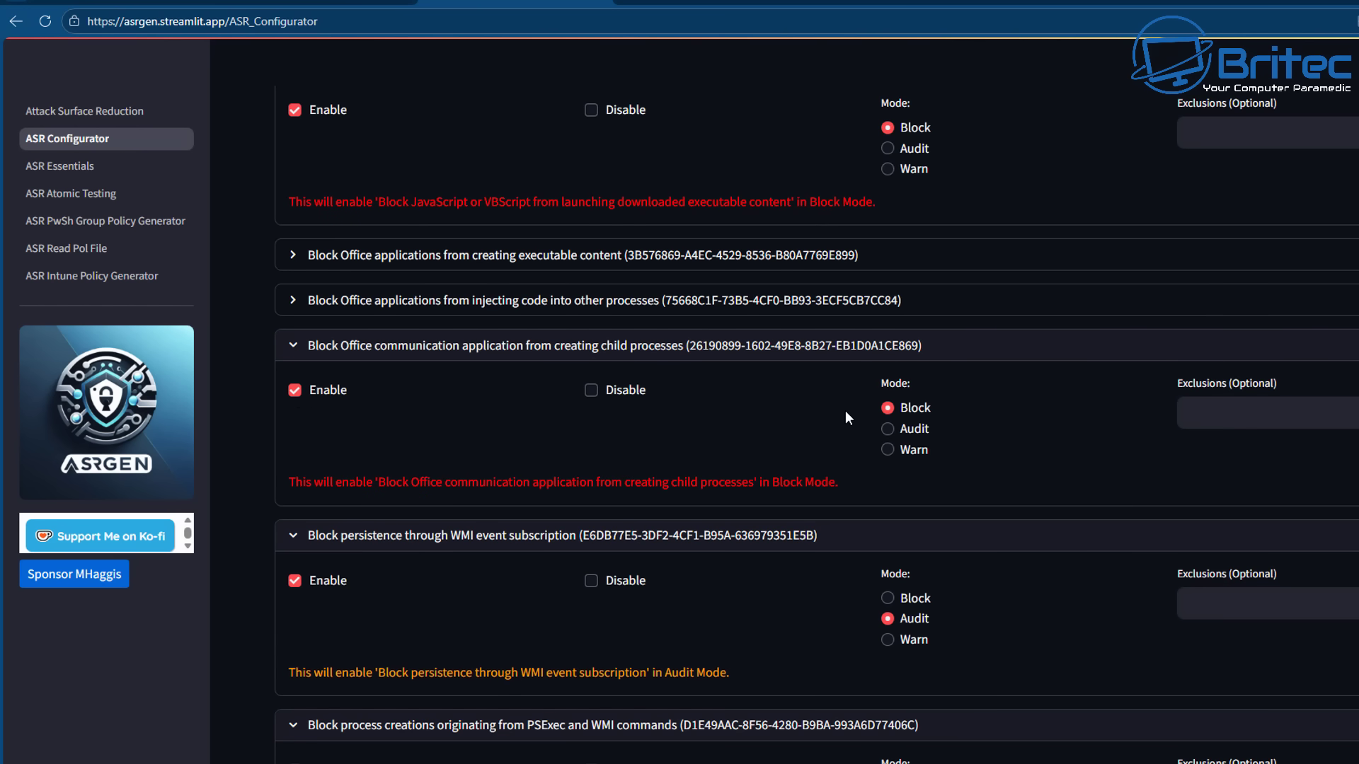
{"action": "left_click", "coordinate": [292, 305]}
{"action": "left_click", "coordinate": [295, 344]}
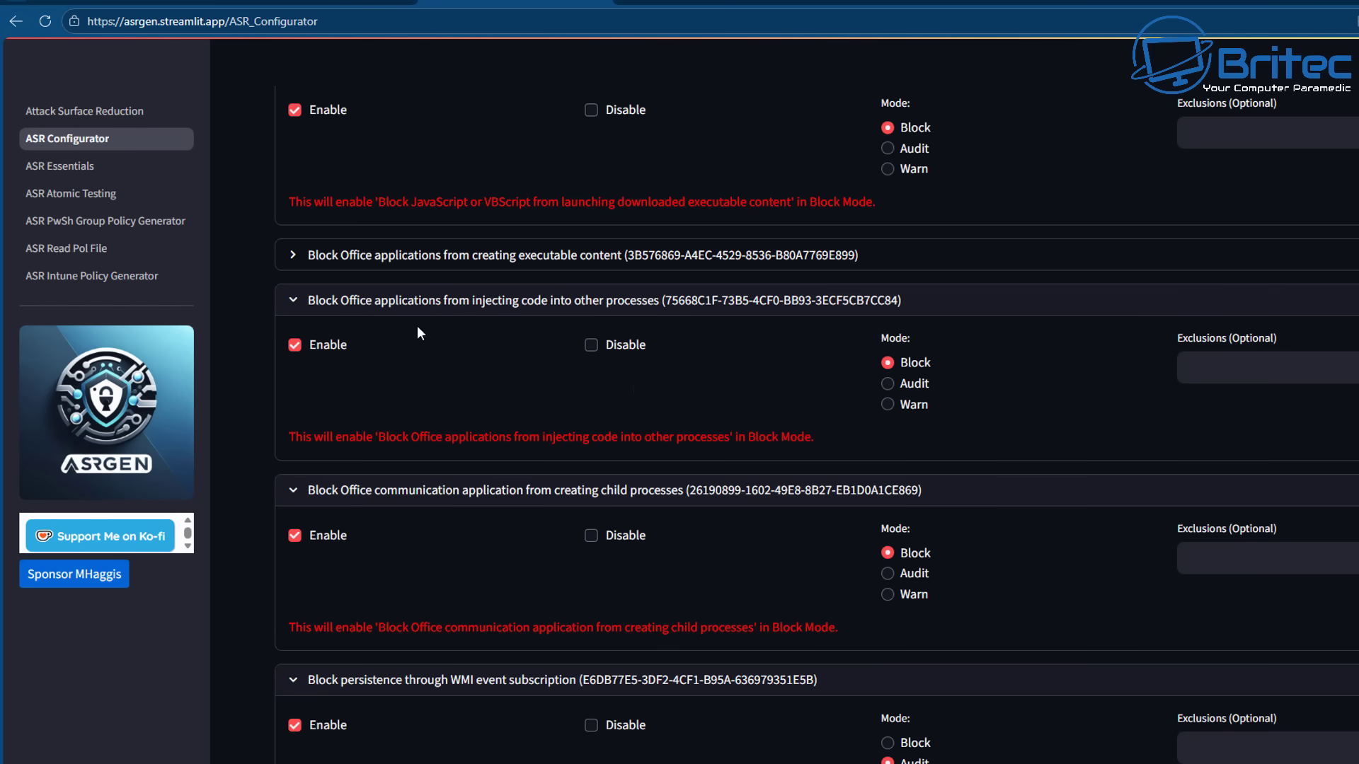
- Enable "Block Office applications from creating executable content" in Block mode and review the mode chosen for every configured rule
{"action": "left_click", "coordinate": [293, 256]}
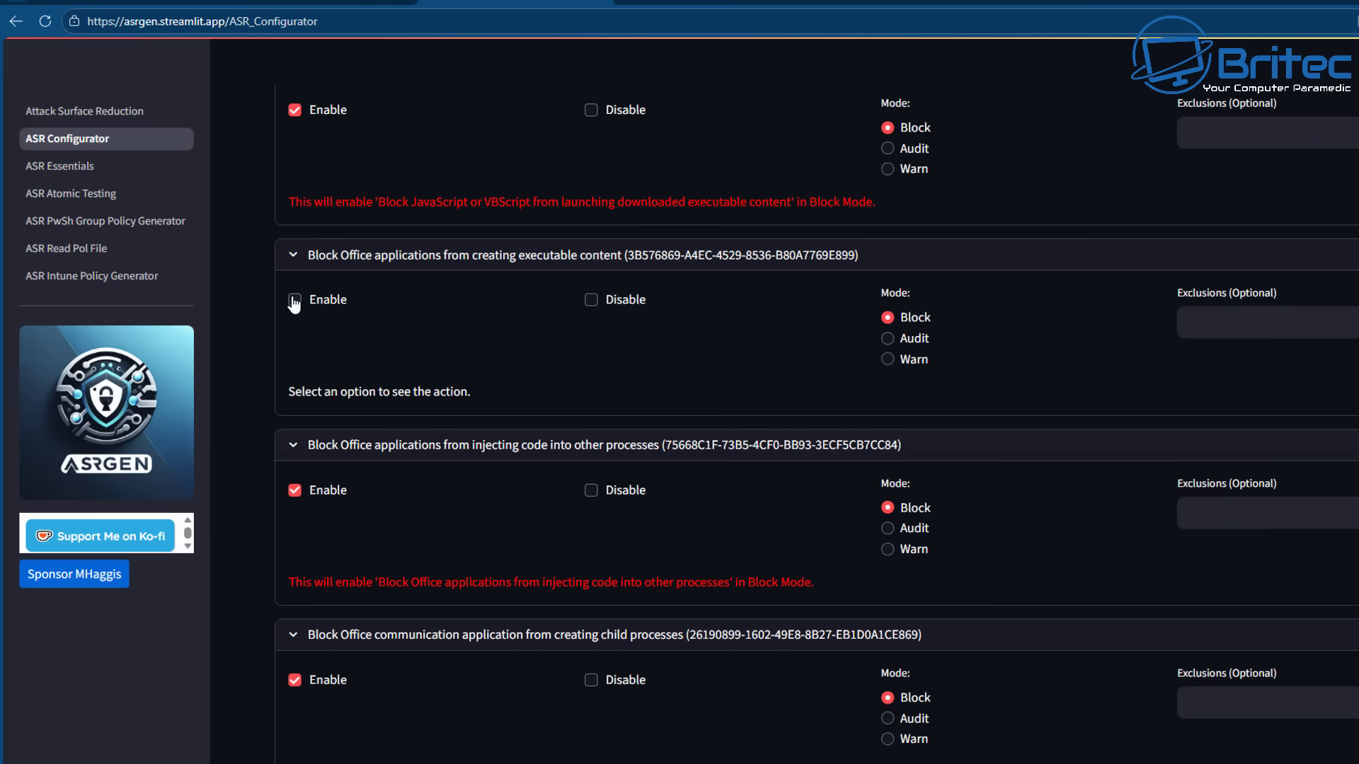
{"action": "left_click", "coordinate": [294, 300]}
{"action": "scroll", "coordinate": [686, 402], "scroll_direction": "up", "scroll_amount": 2}
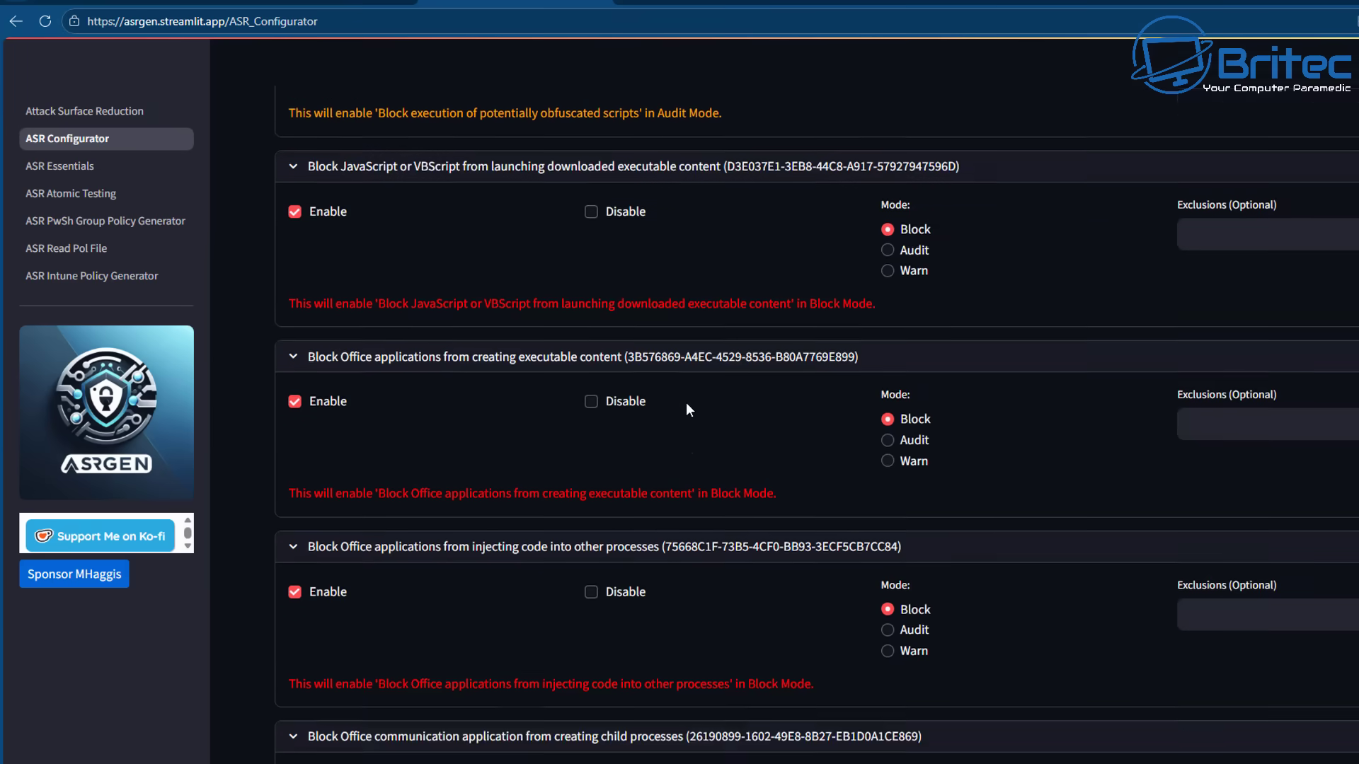
{"action": "scroll", "coordinate": [686, 402], "scroll_direction": "up", "scroll_amount": 12}
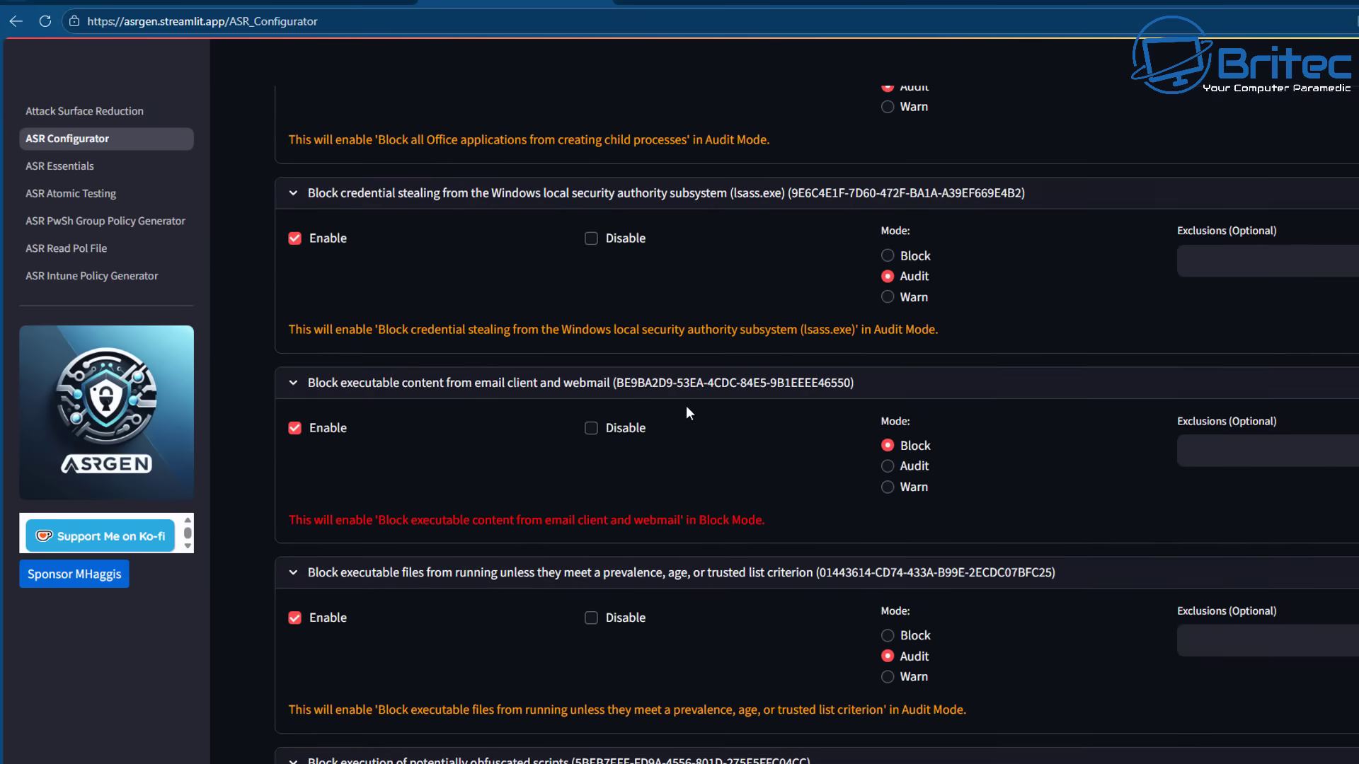
{"action": "scroll", "coordinate": [686, 413], "scroll_direction": "up", "scroll_amount": 6}
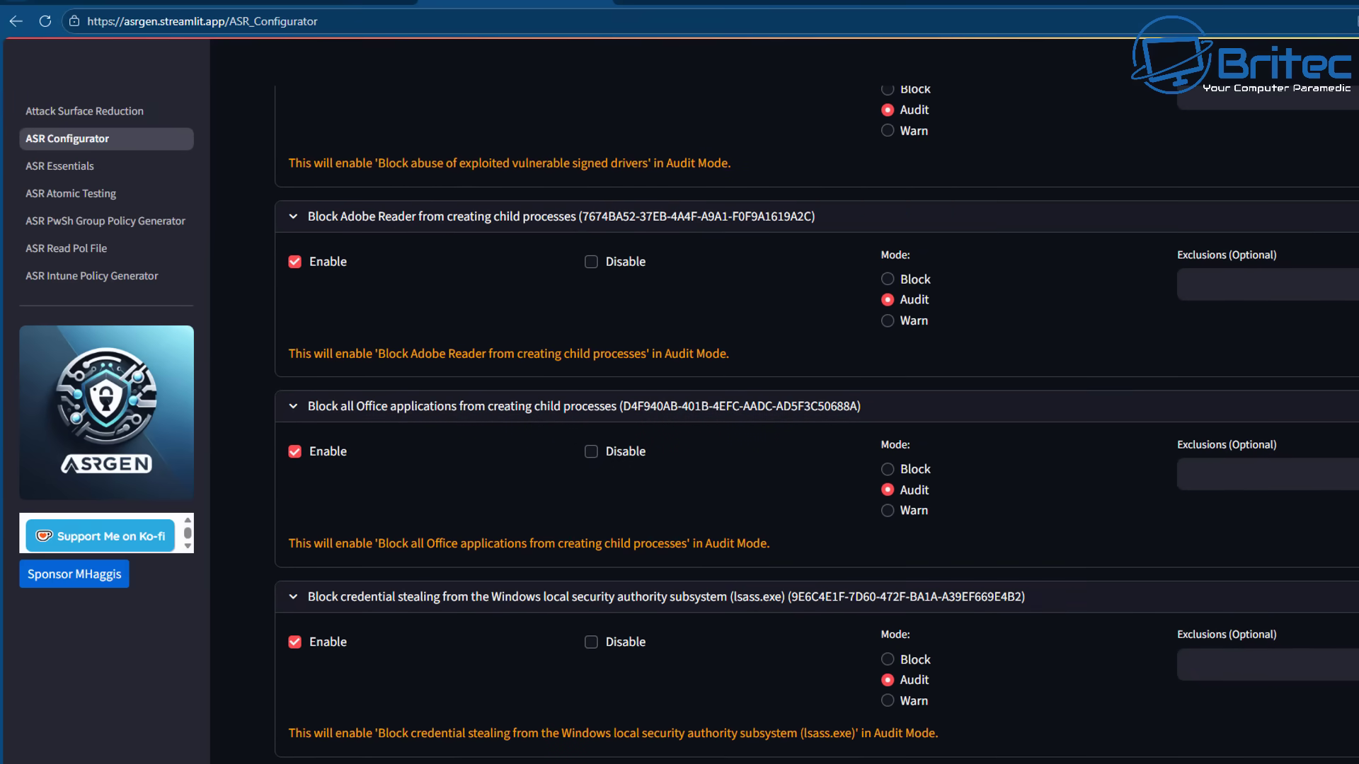
{"action": "scroll", "coordinate": [686, 413], "scroll_direction": "down", "scroll_amount": 20}
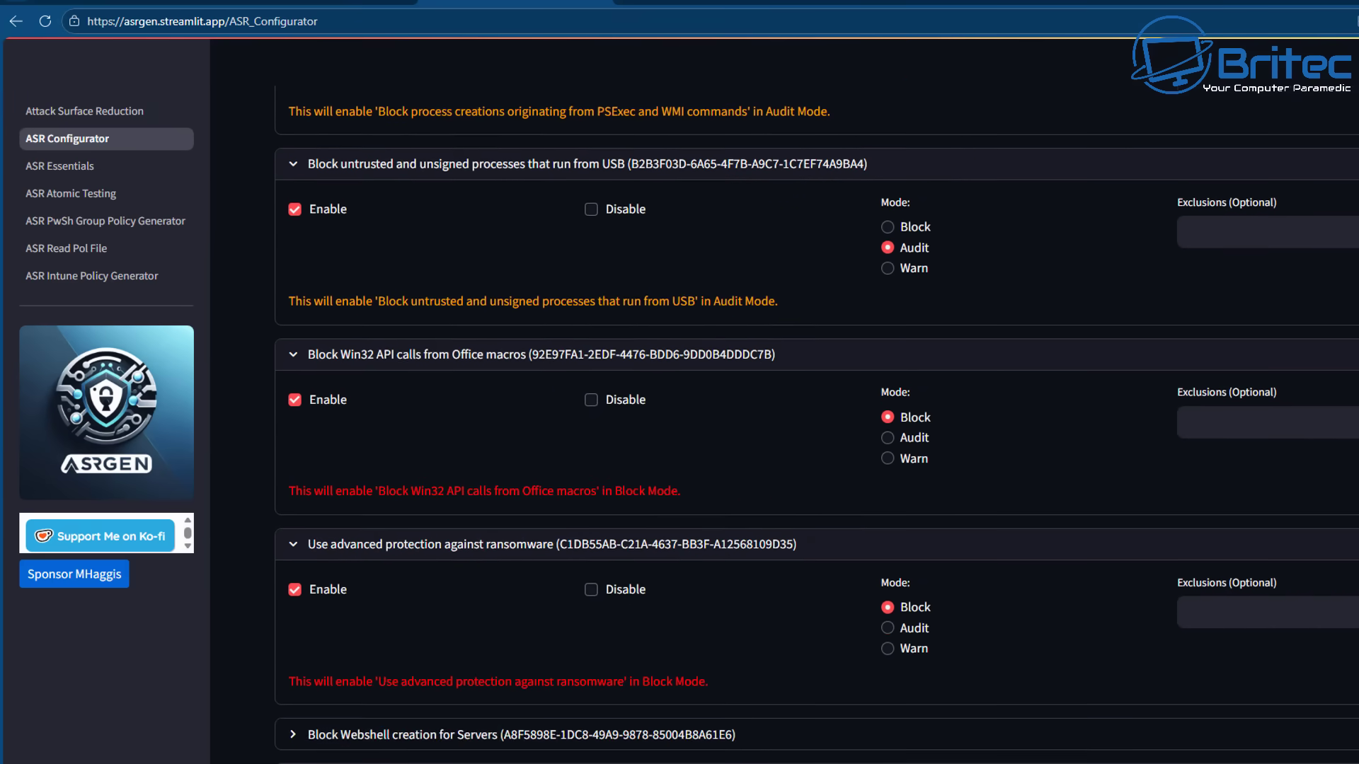
{"action": "scroll", "coordinate": [686, 413], "scroll_direction": "down", "scroll_amount": 5}
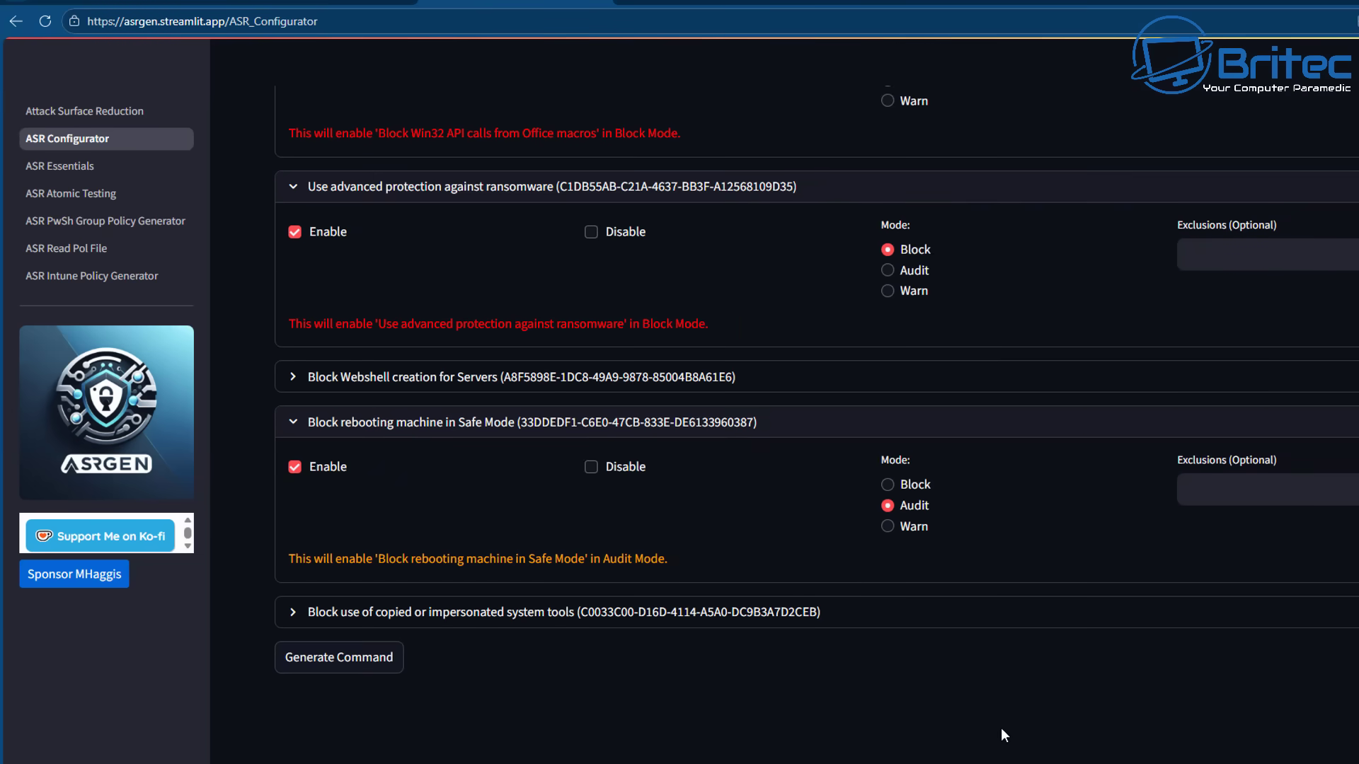
- Enable the rule "Block use of copied or impersonated system tools" in Audit mode
{"action": "left_click", "coordinate": [317, 612]}
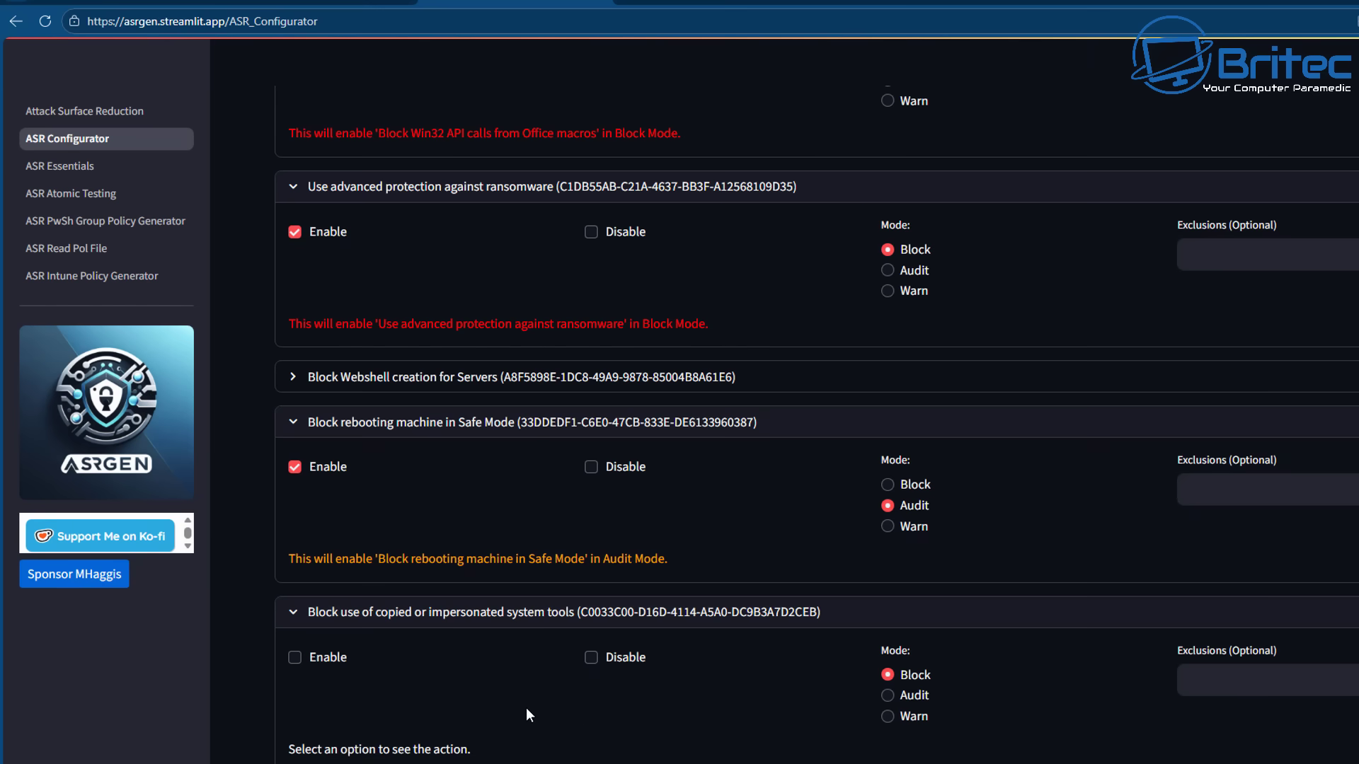
{"action": "left_click", "coordinate": [312, 660]}
{"action": "left_click", "coordinate": [909, 697]}
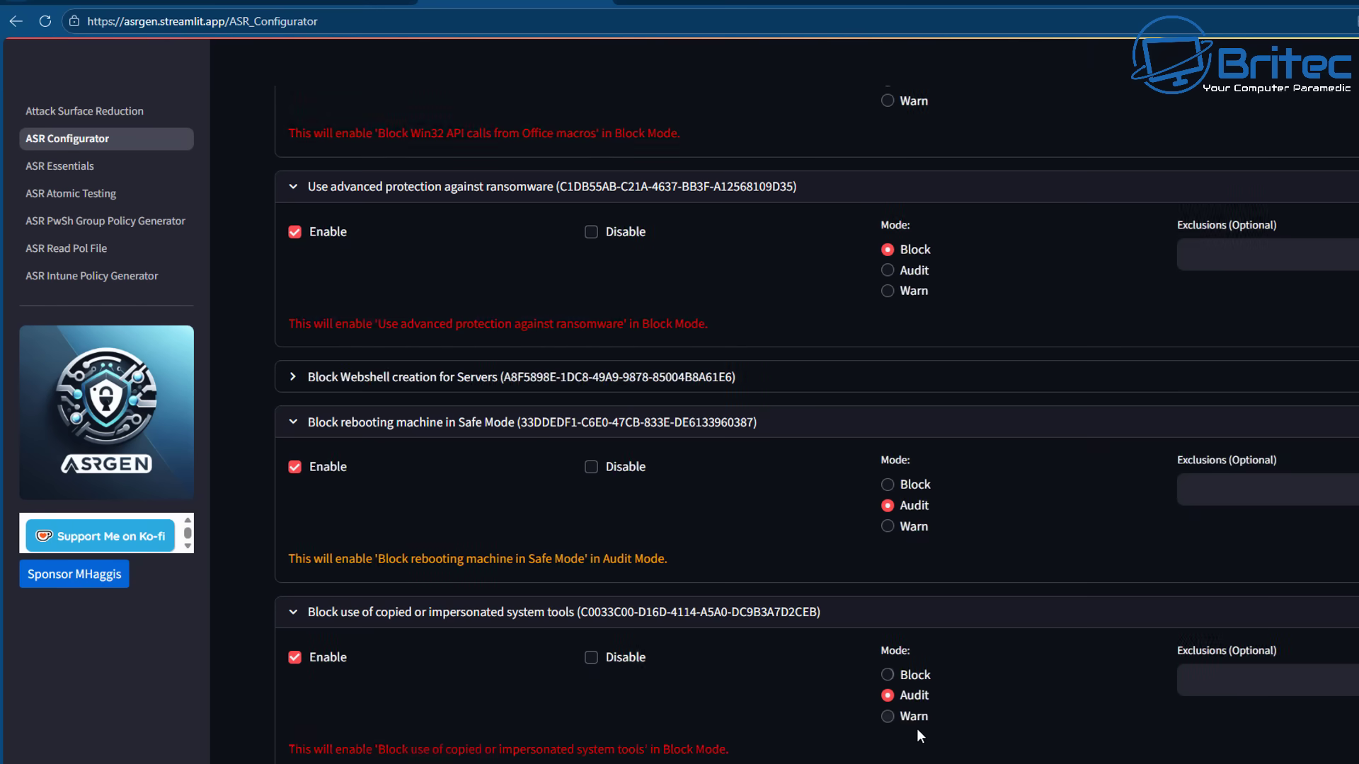
{"action": "scroll", "coordinate": [920, 738], "scroll_direction": "down", "scroll_amount": 1}
{"action": "scroll", "coordinate": [920, 737], "scroll_direction": "down", "scroll_amount": 2}
- Review the configured rules, generate their PowerShell commands, and select both Set-MpPreference commands for copying
{"action": "scroll", "coordinate": [920, 737], "scroll_direction": "up", "scroll_amount": 6}
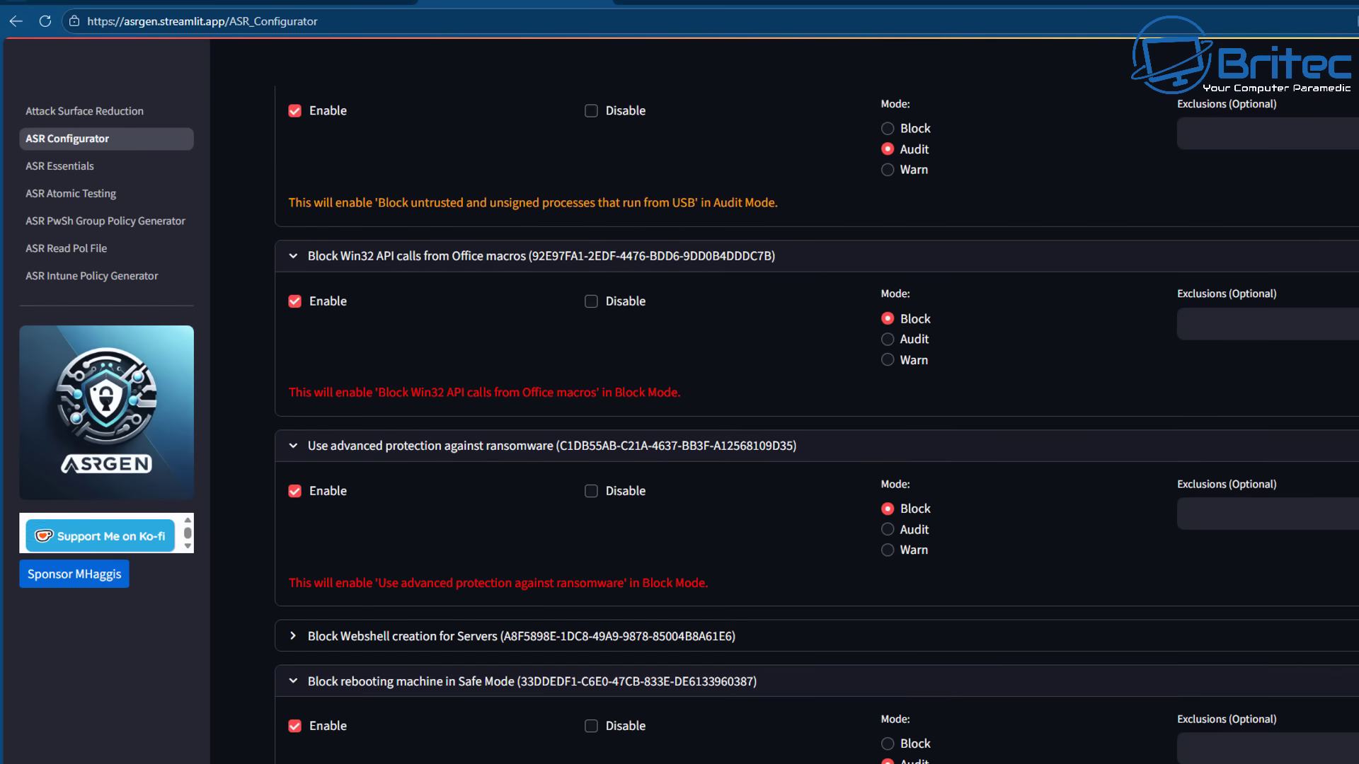
{"action": "scroll", "coordinate": [814, 425], "scroll_direction": "up", "scroll_amount": 20}
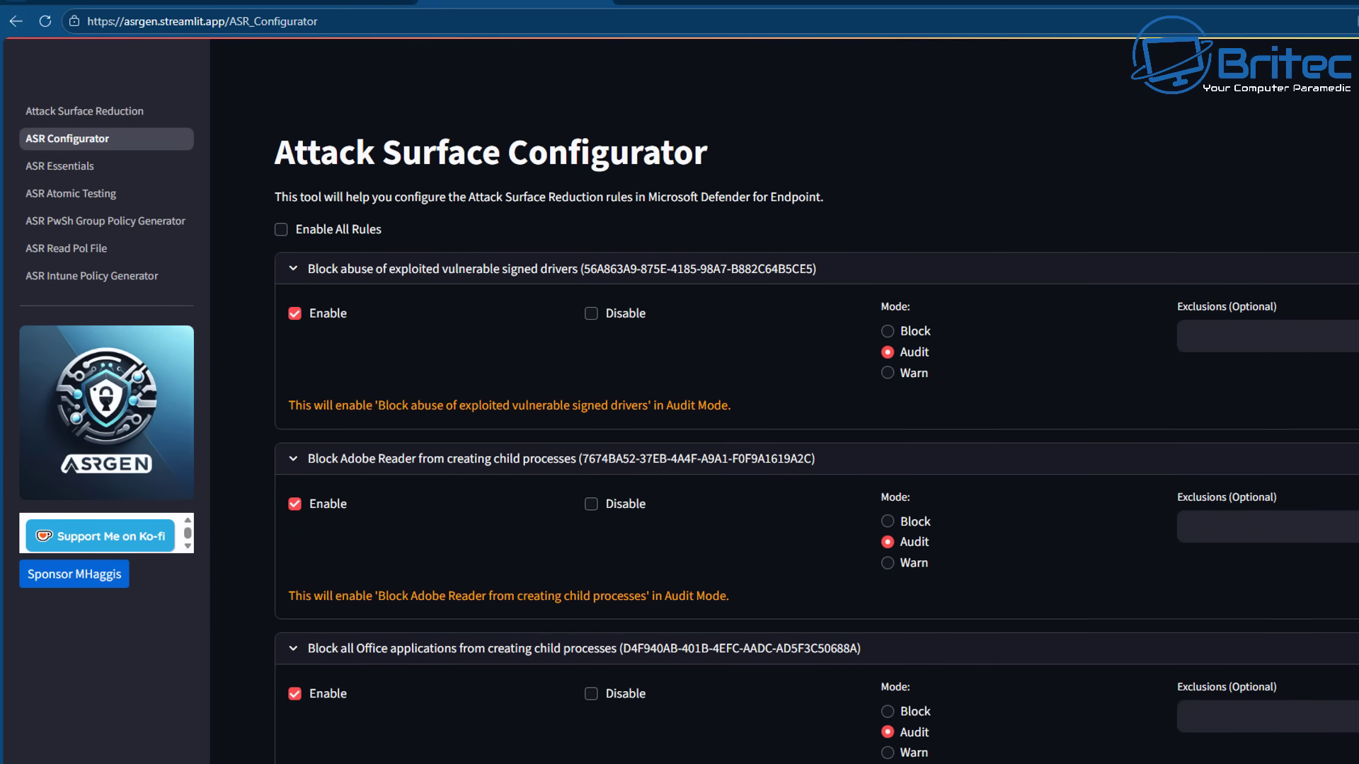
{"action": "scroll", "coordinate": [814, 425], "scroll_direction": "down", "scroll_amount": 20}
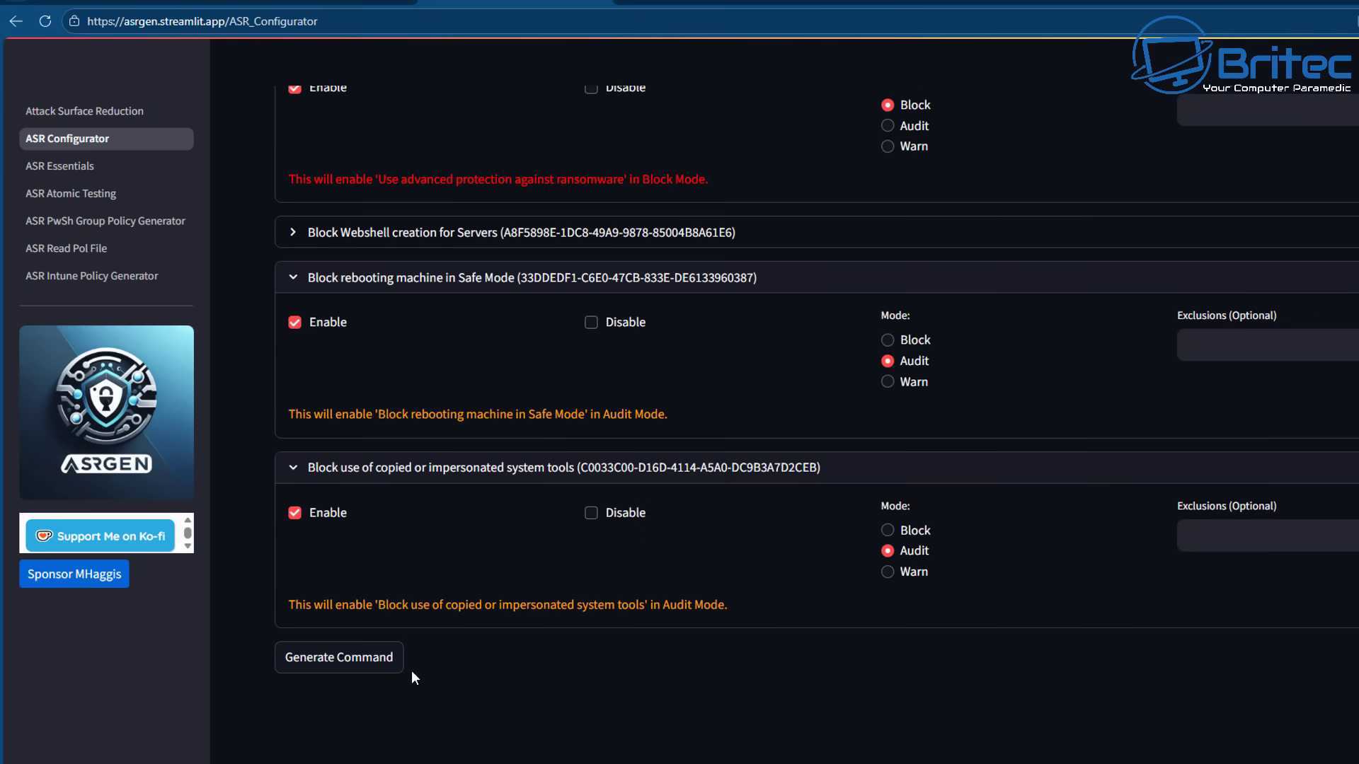
{"action": "left_click", "coordinate": [364, 663]}
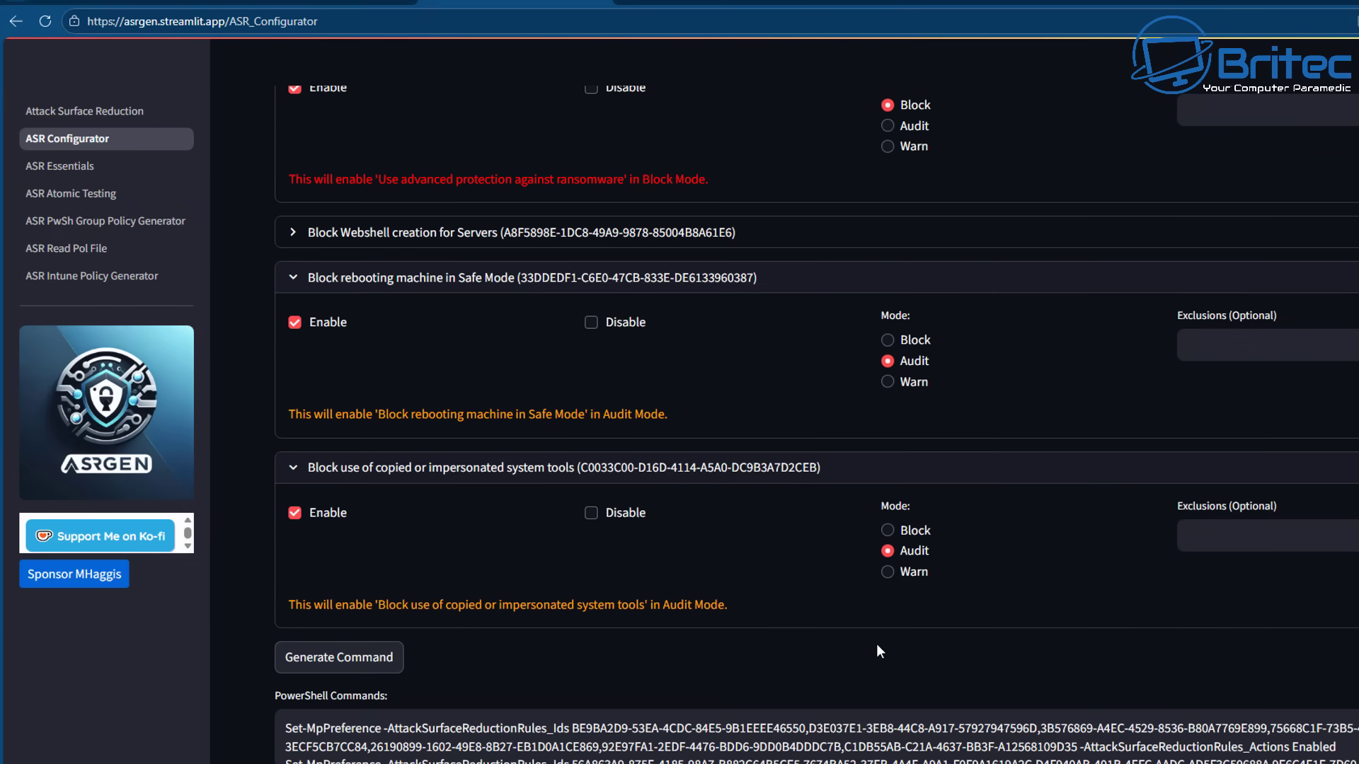
{"action": "scroll", "coordinate": [876, 643], "scroll_direction": "down", "scroll_amount": 3}
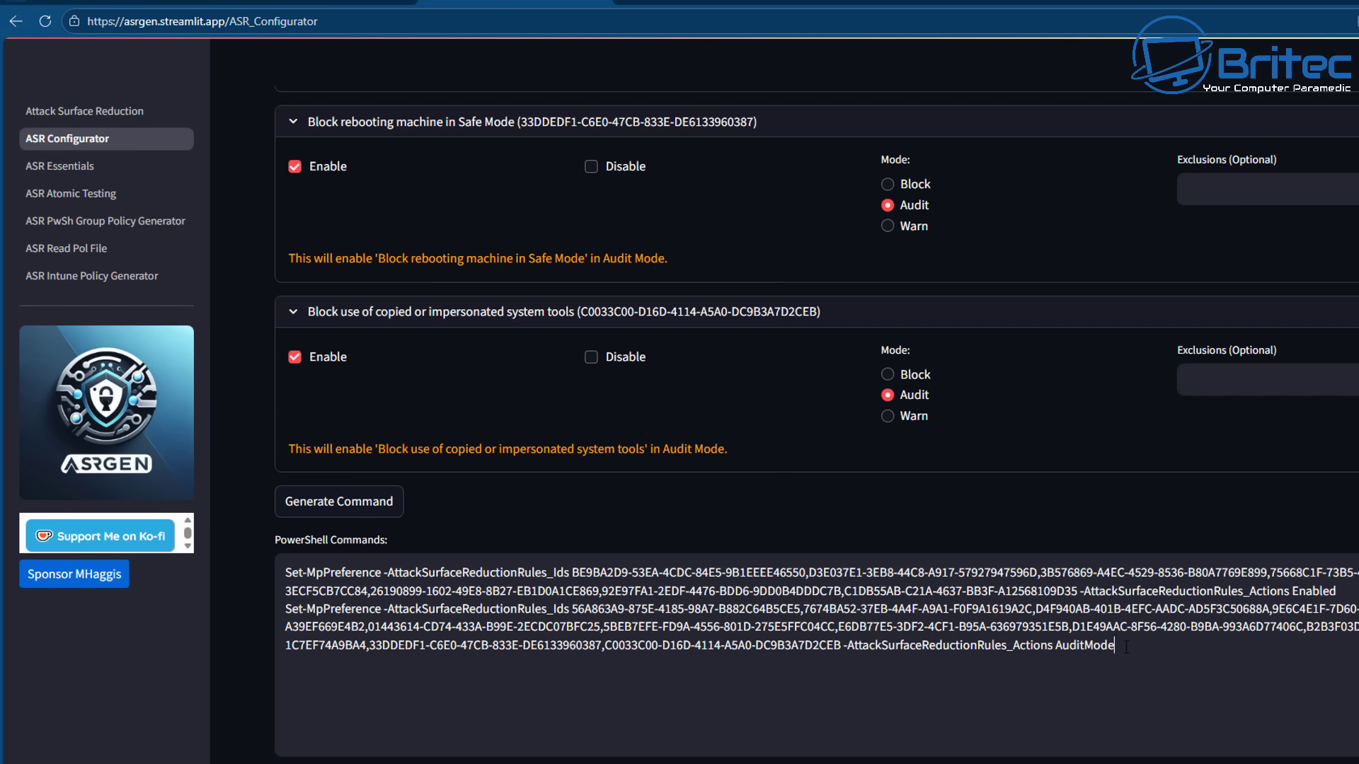
{"action": "left_click_drag", "start_coordinate": [1126, 647], "coordinate": [285, 564]}
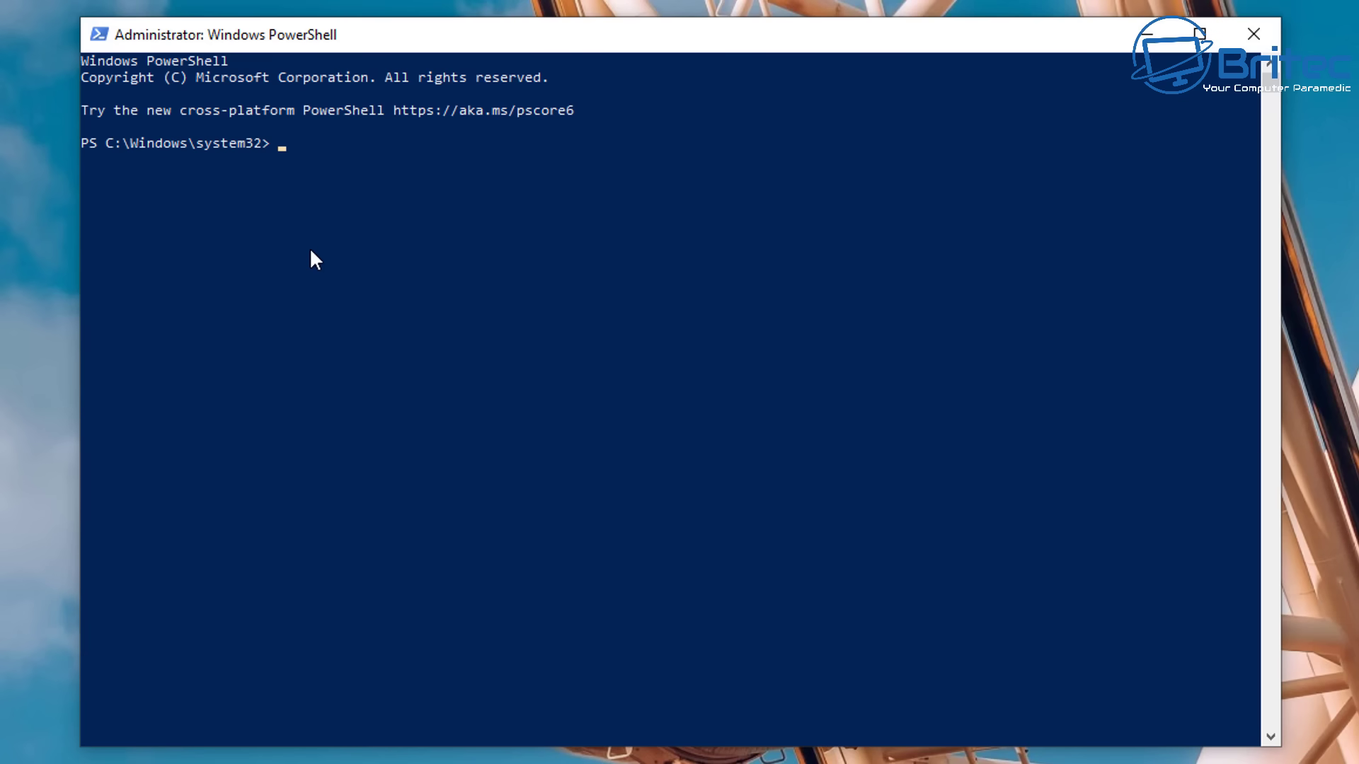
- Switch to the administrator Windows PowerShell and run the two Set-MpPreference commands applying the rules as Enabled and AuditMode
{"action": "type", "text": "S"}
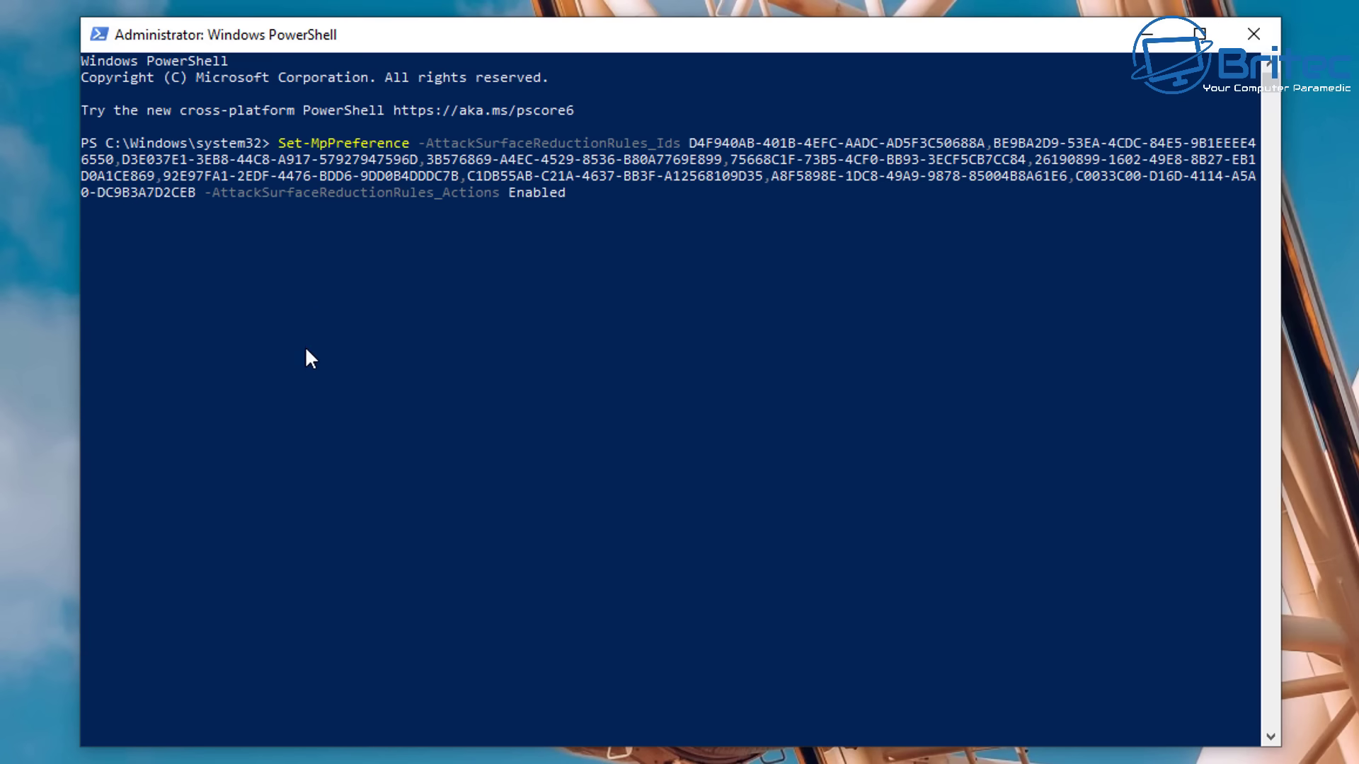
{"action": "right_click", "coordinate": [308, 371]}
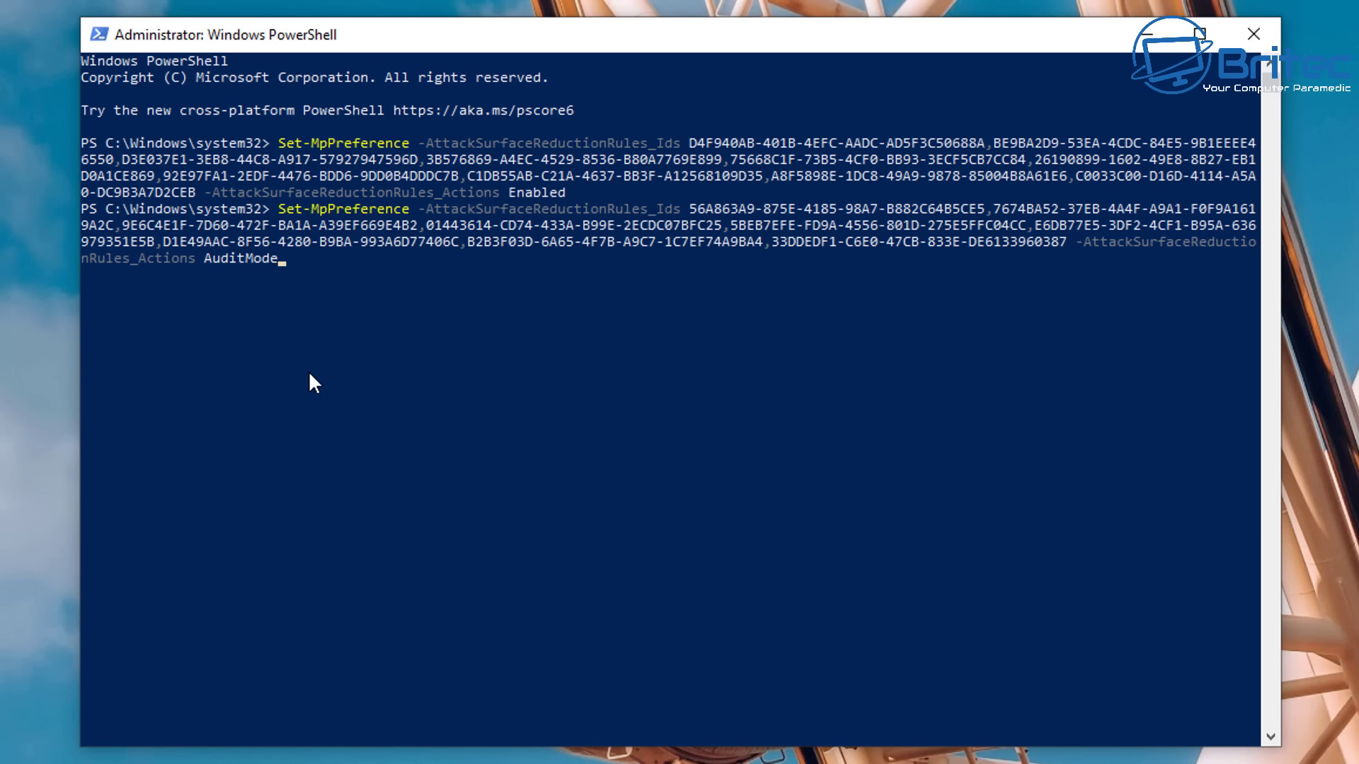
{"action": "key", "text": "Return"}
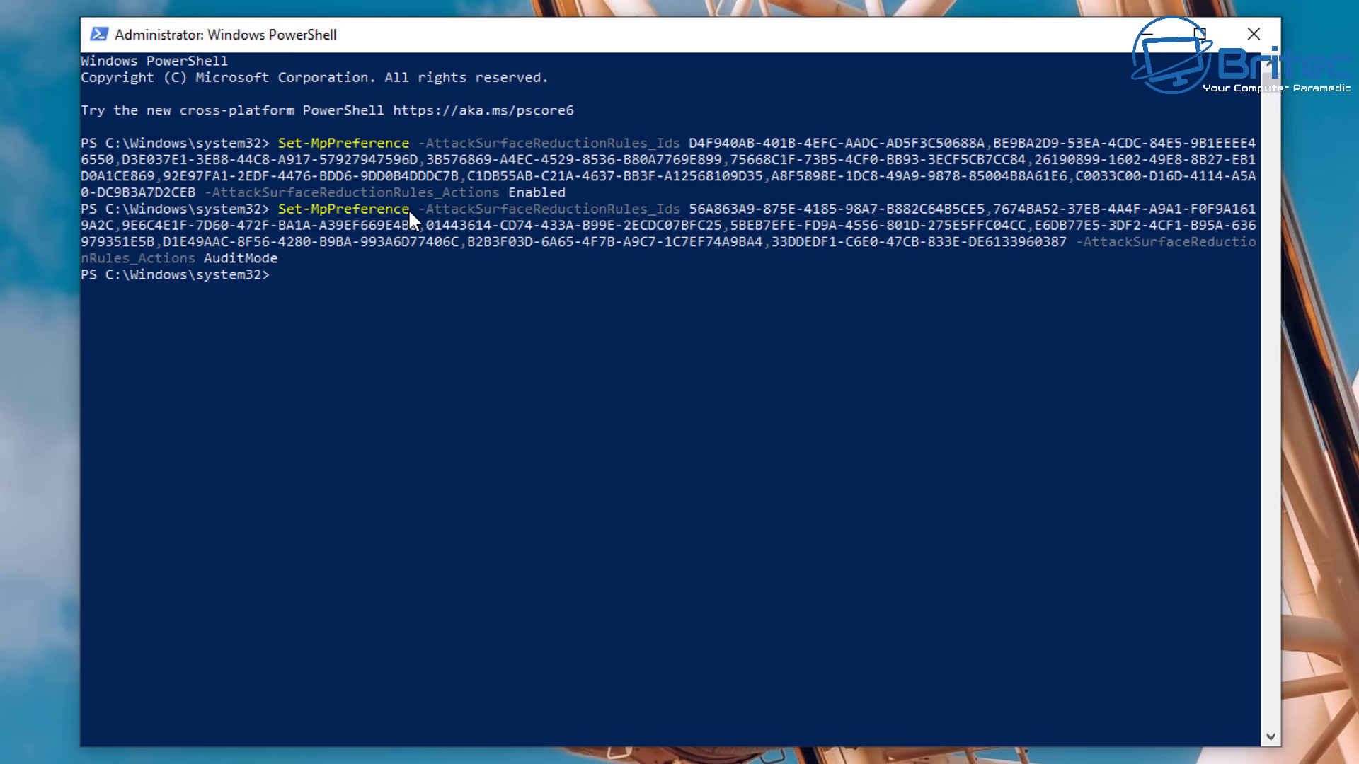
- Run Get-MpPreference to list the Microsoft Defender preferences
{"action": "left_click_drag", "start_coordinate": [410, 209], "coordinate": [284, 217]}
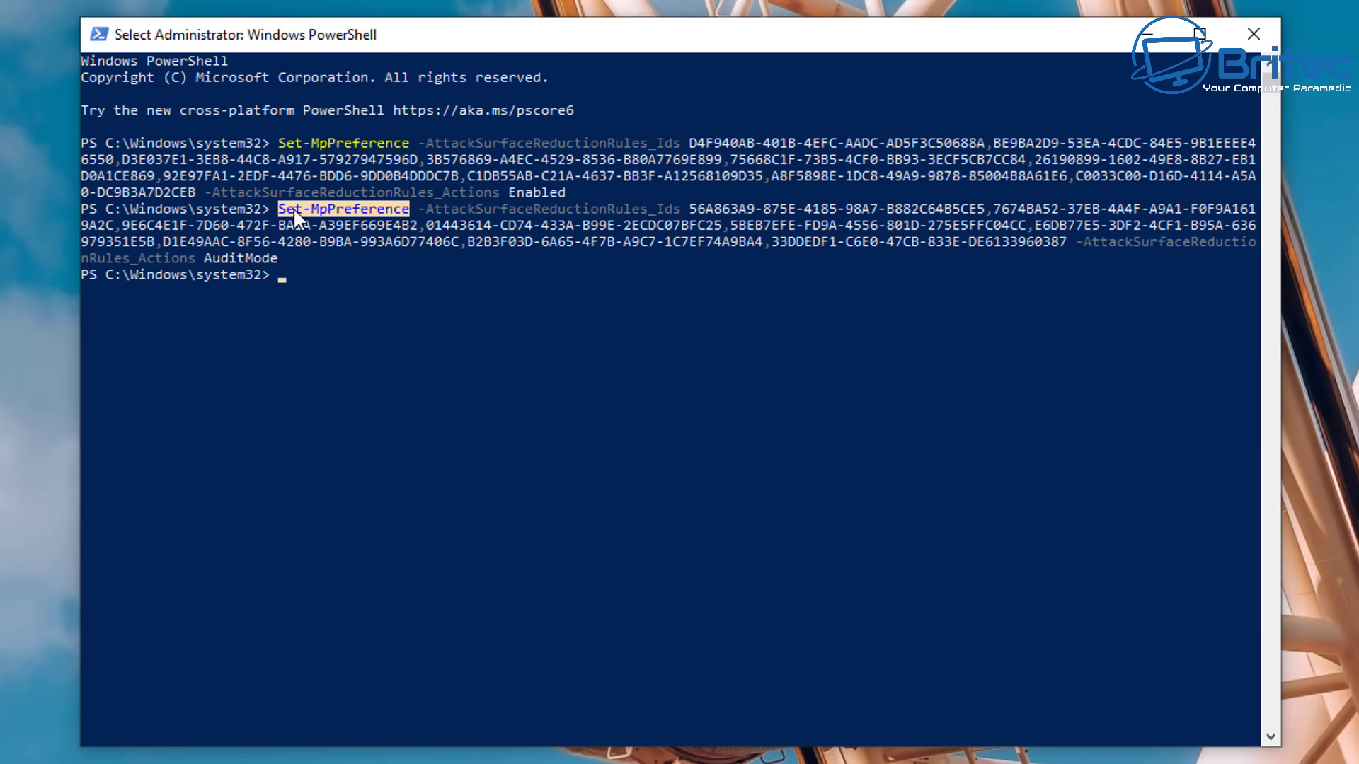
{"action": "right_click", "coordinate": [293, 206]}
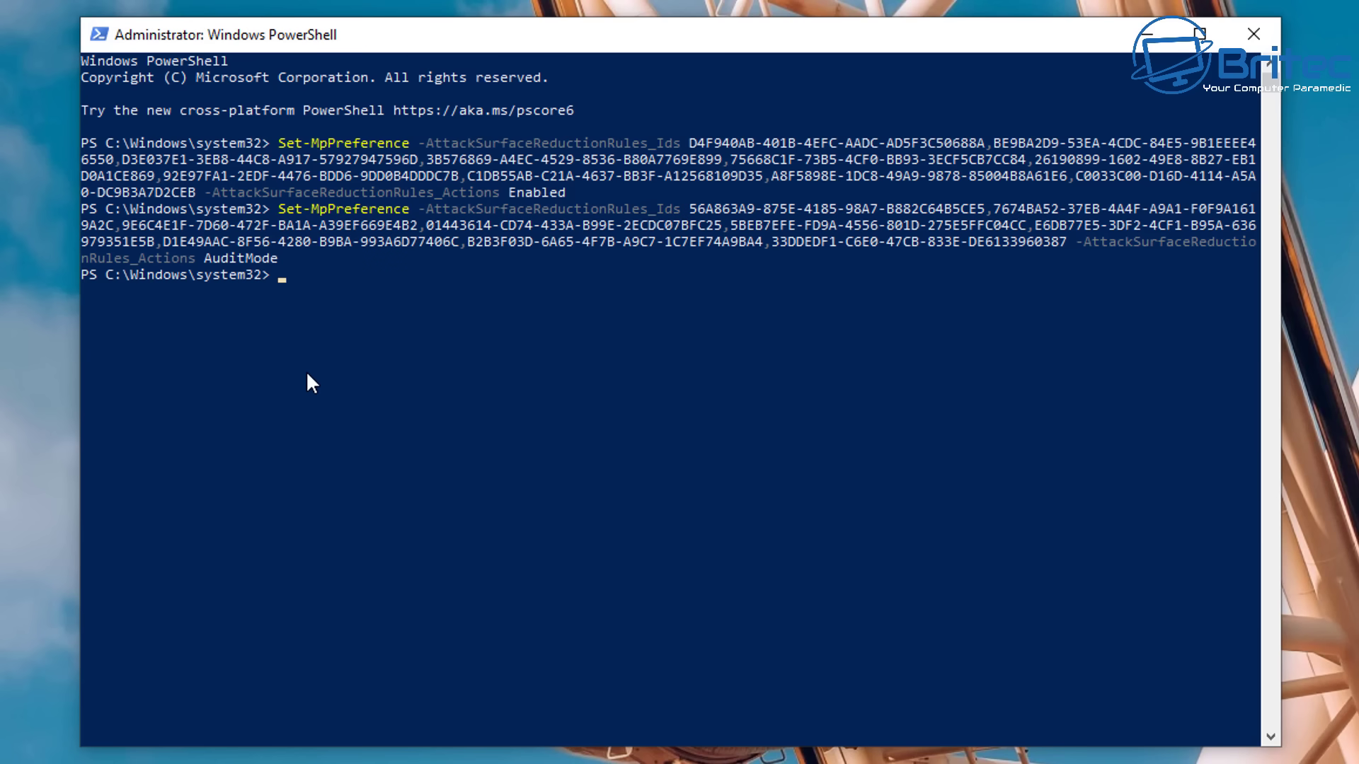
{"action": "right_click", "coordinate": [280, 414]}
{"action": "key", "text": "Return"}
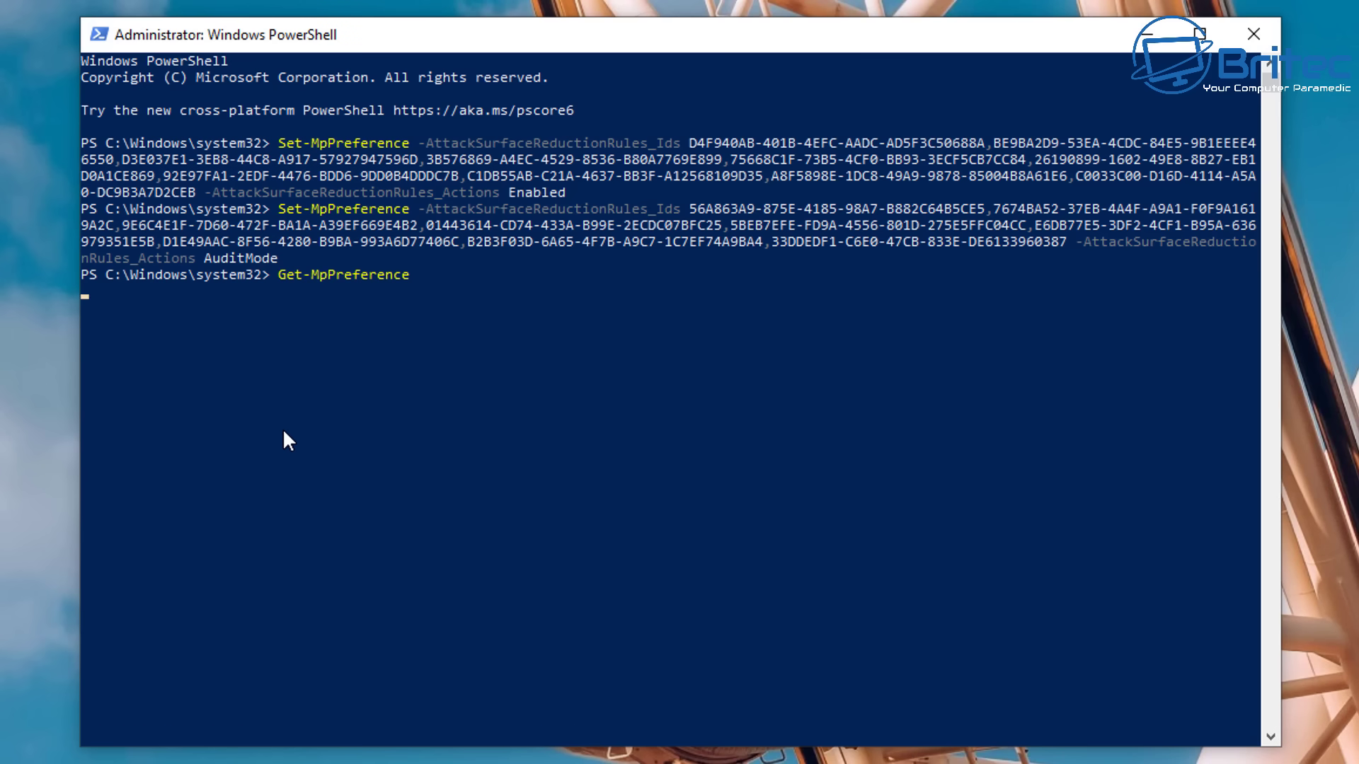
- Examine the Get-MpPreference output, including the AttackSurfaceReductionRules entries and the scan, protection and exclusion settings
{"action": "scroll", "coordinate": [757, 591], "scroll_direction": "up", "scroll_amount": 8}
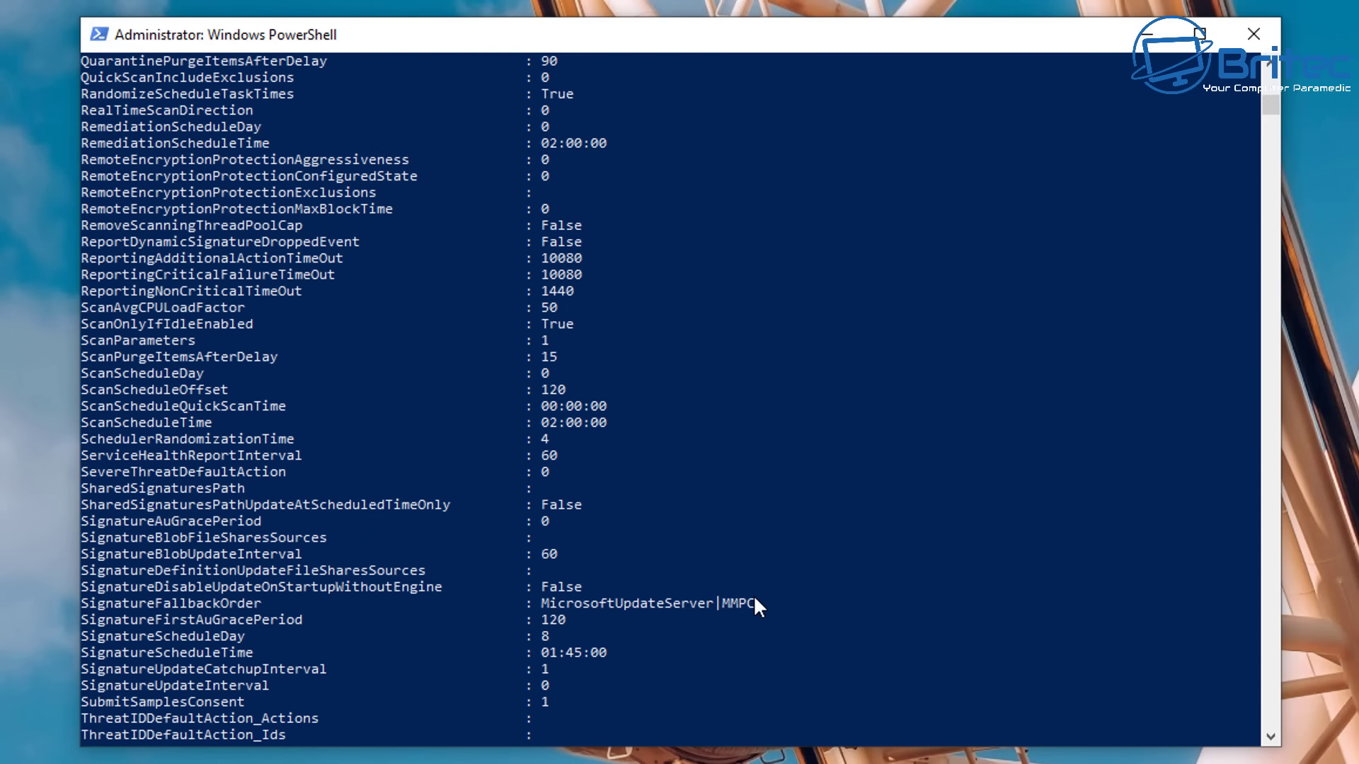
{"action": "scroll", "coordinate": [757, 600], "scroll_direction": "up", "scroll_amount": 6}
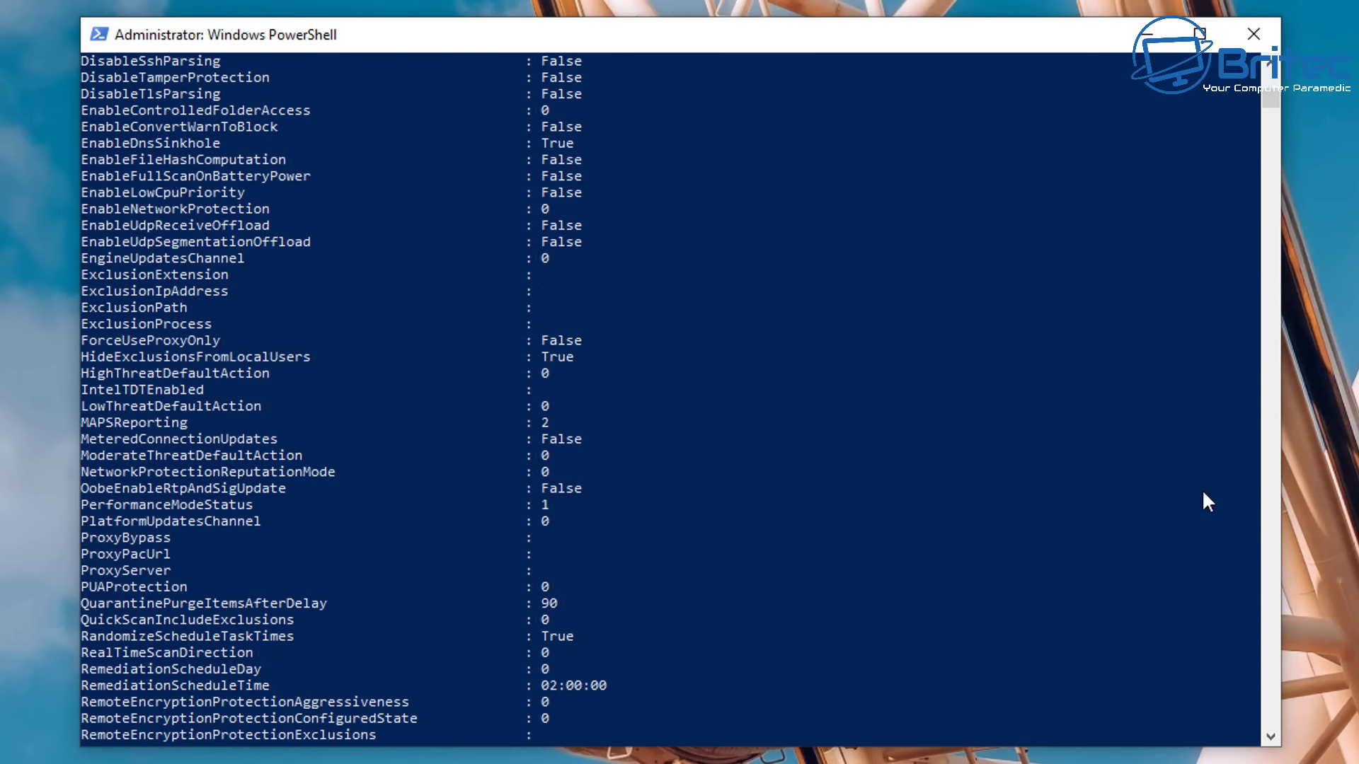
{"action": "scroll", "coordinate": [894, 431], "scroll_direction": "up", "scroll_amount": 13}
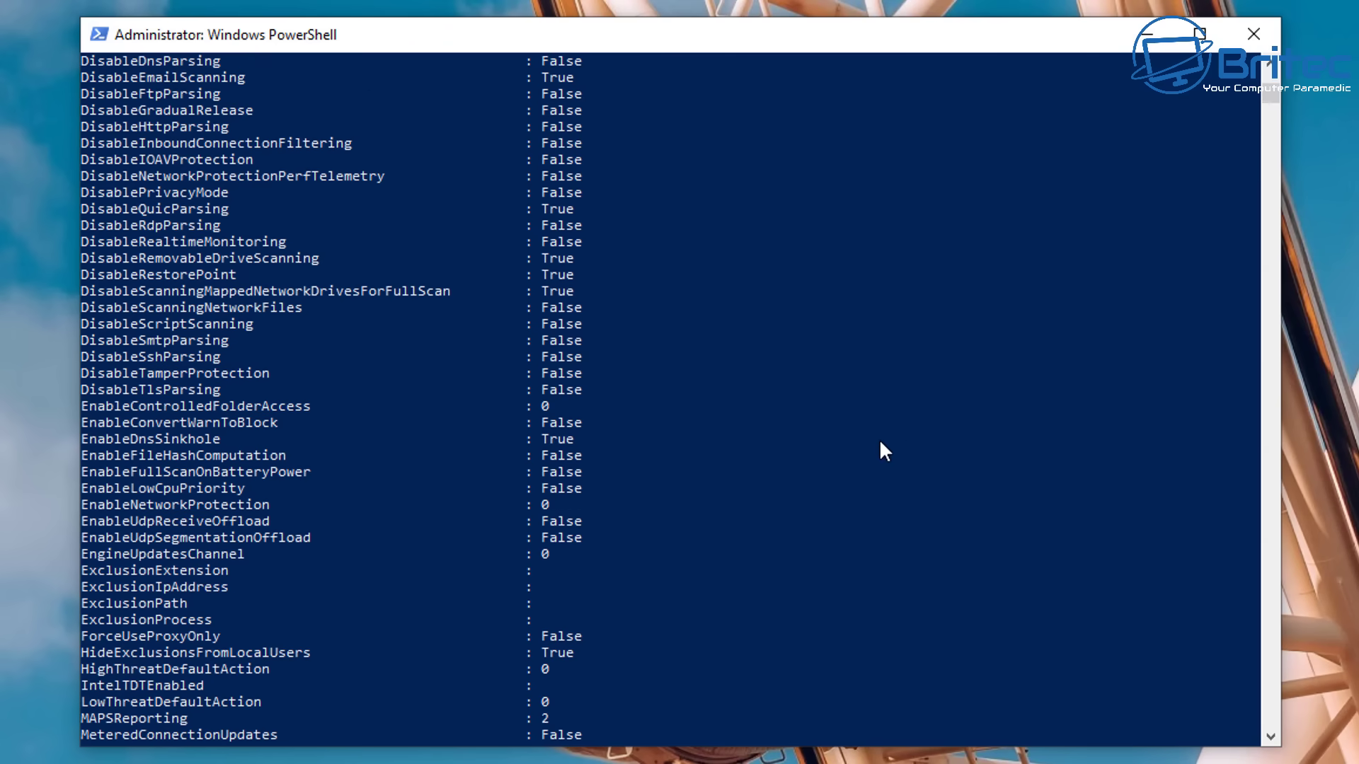
{"action": "scroll", "coordinate": [549, 470], "scroll_direction": "up", "scroll_amount": 2}
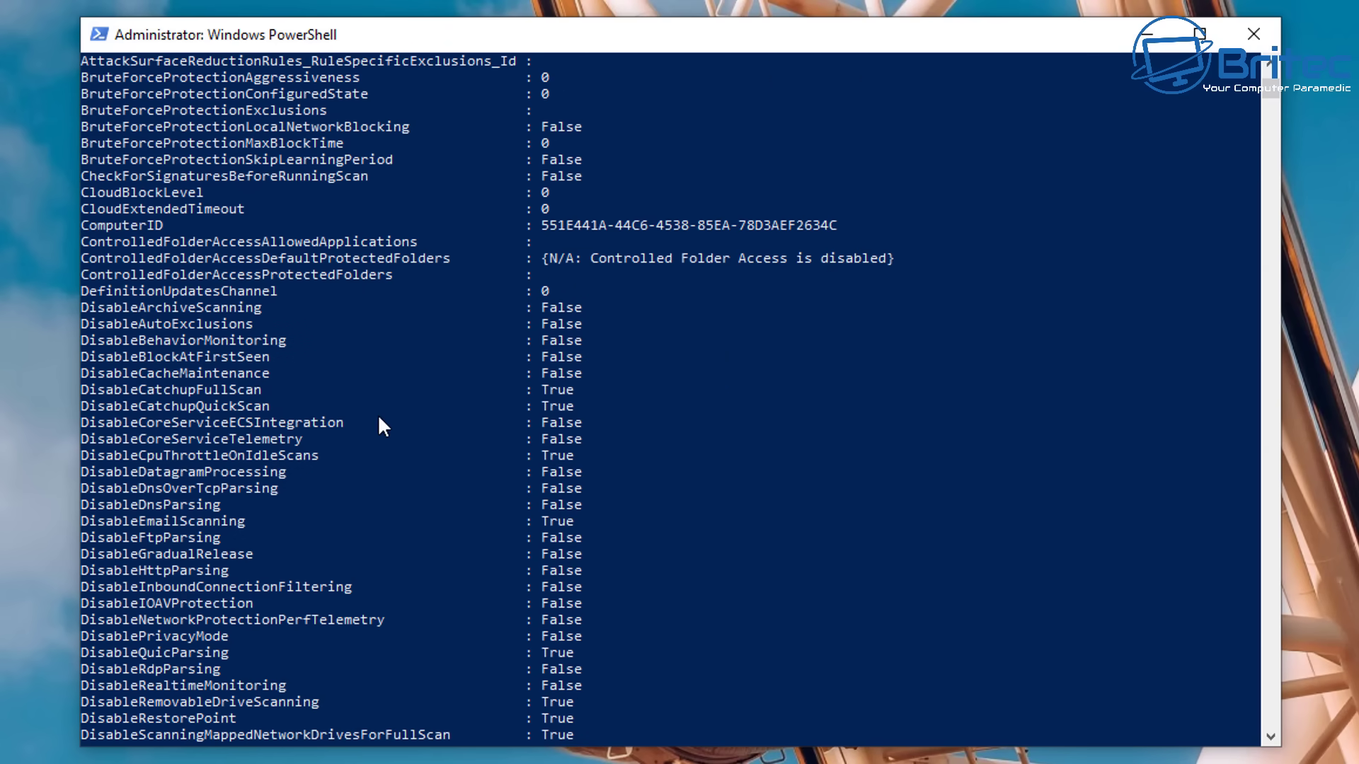
{"action": "scroll", "coordinate": [383, 424], "scroll_direction": "up", "scroll_amount": 8}
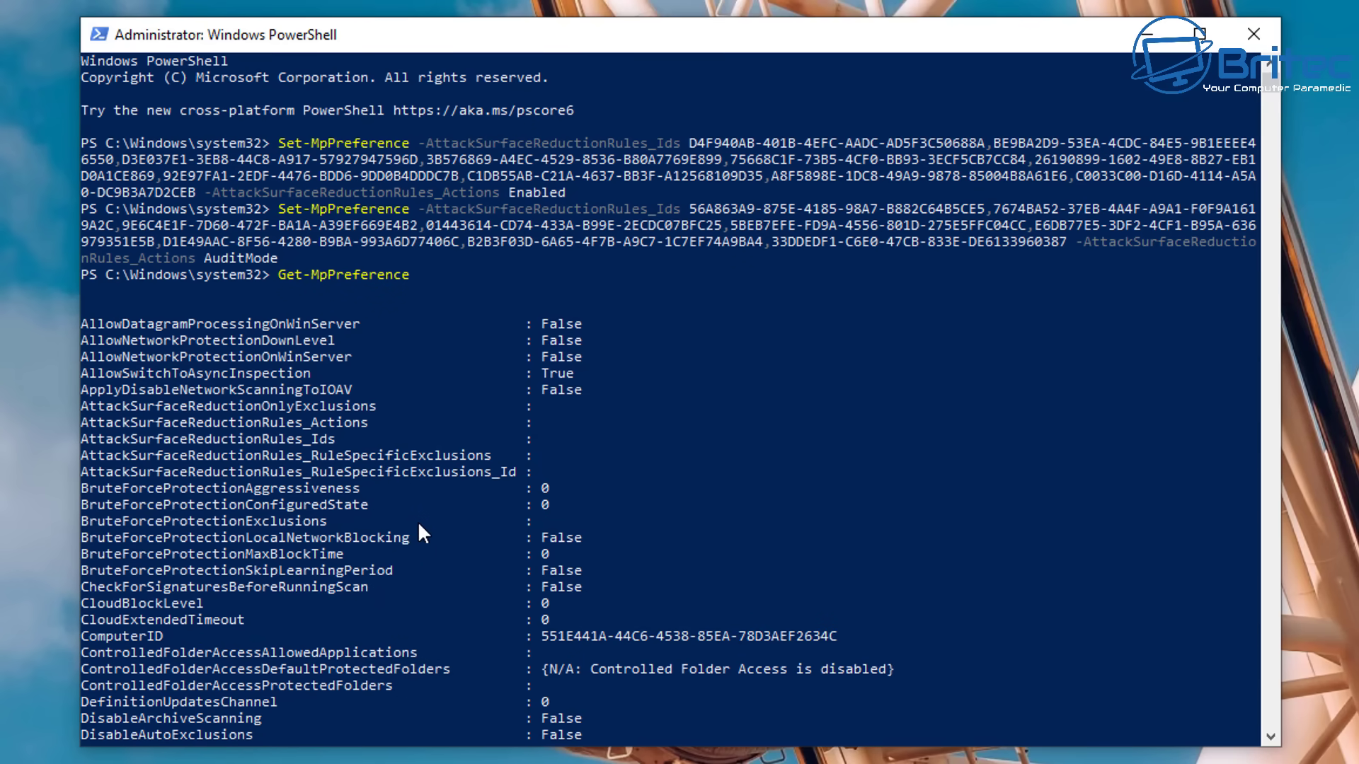
{"action": "scroll", "coordinate": [419, 524], "scroll_direction": "down", "scroll_amount": 2}
{"action": "scroll", "coordinate": [418, 525], "scroll_direction": "down", "scroll_amount": 13}
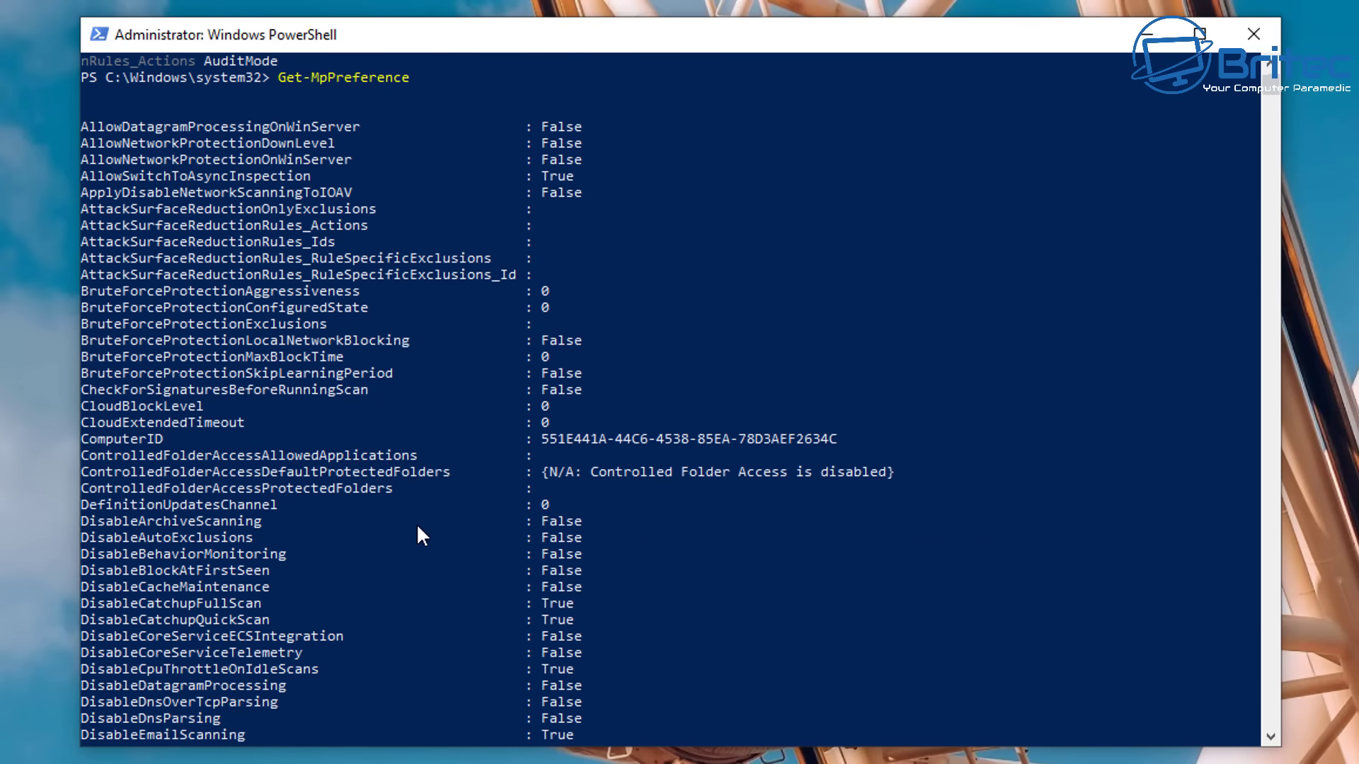
{"action": "scroll", "coordinate": [415, 532], "scroll_direction": "down", "scroll_amount": 6}
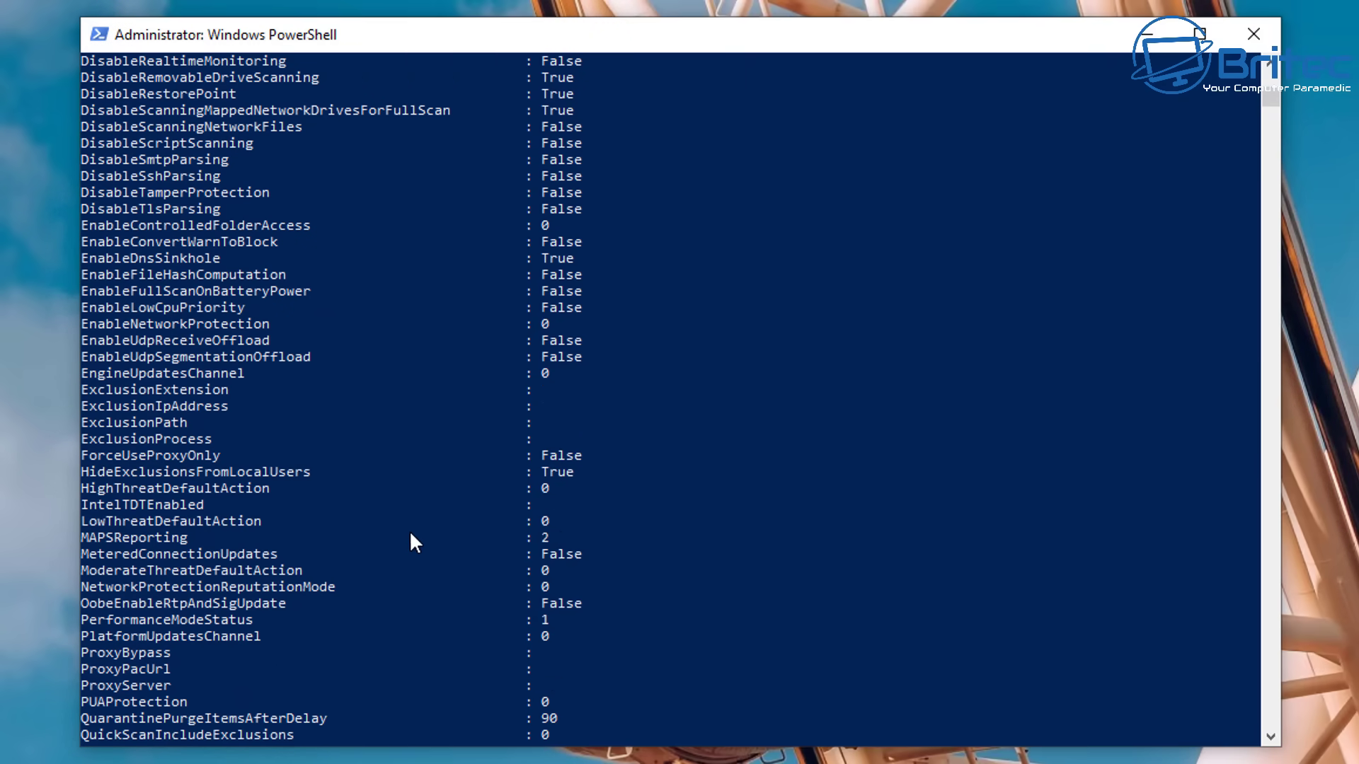
{"action": "scroll", "coordinate": [383, 553], "scroll_direction": "down", "scroll_amount": 11}
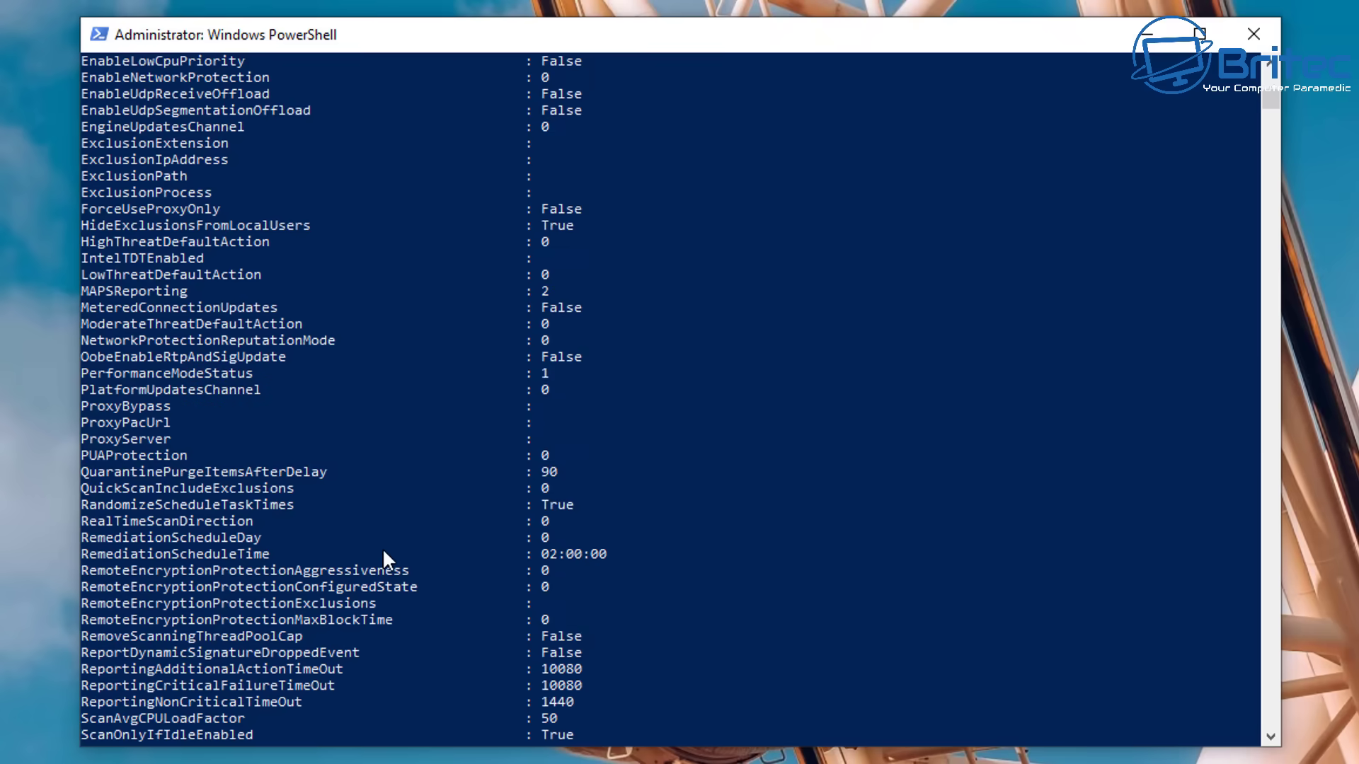
{"action": "scroll", "coordinate": [383, 552], "scroll_direction": "down", "scroll_amount": 4}
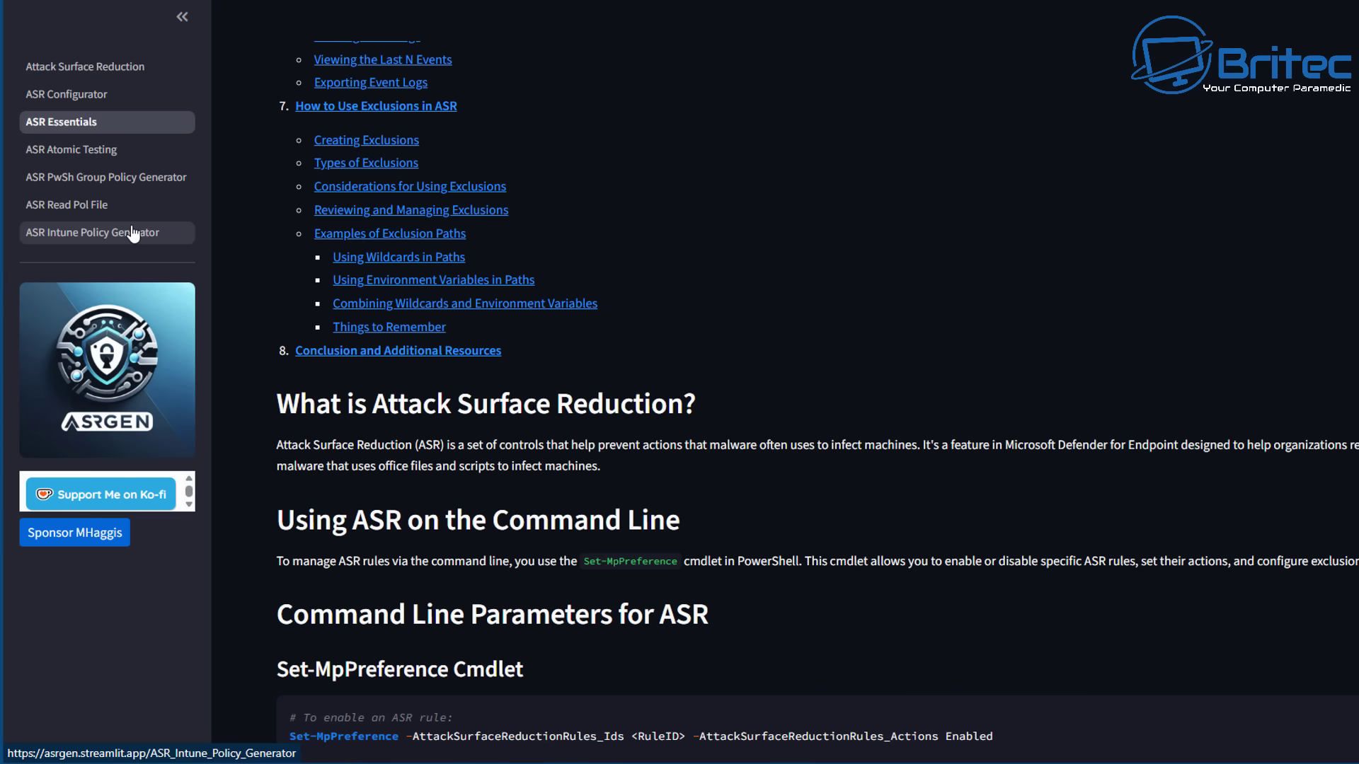
- In the ASR PwSh Group Policy Generator, set "Block abuse of exploited vulnerable signed drivers" to Audit and "Block Adobe Reader from creating child processes" to Block
{"action": "left_click", "coordinate": [115, 177]}
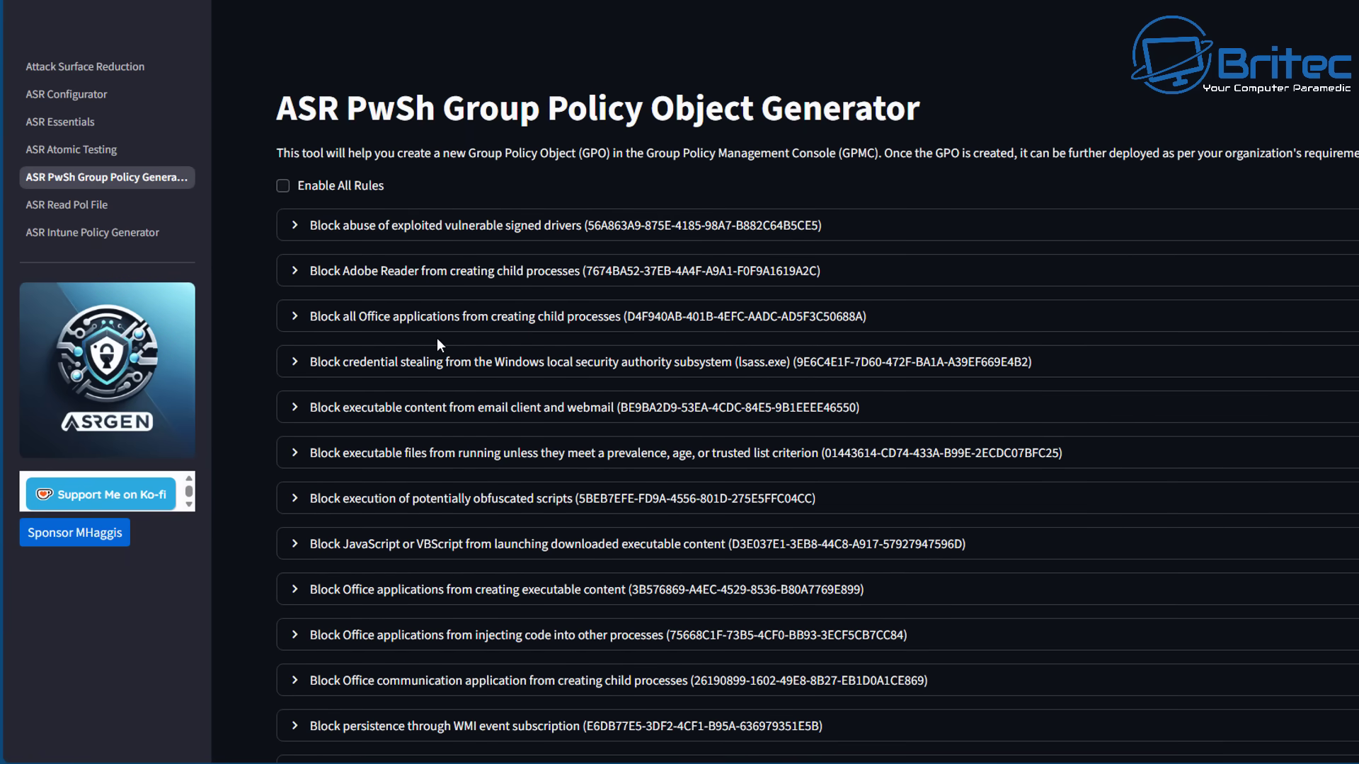
{"action": "scroll", "coordinate": [453, 368], "scroll_direction": "down", "scroll_amount": 5}
{"action": "scroll", "coordinate": [466, 410], "scroll_direction": "down", "scroll_amount": 4}
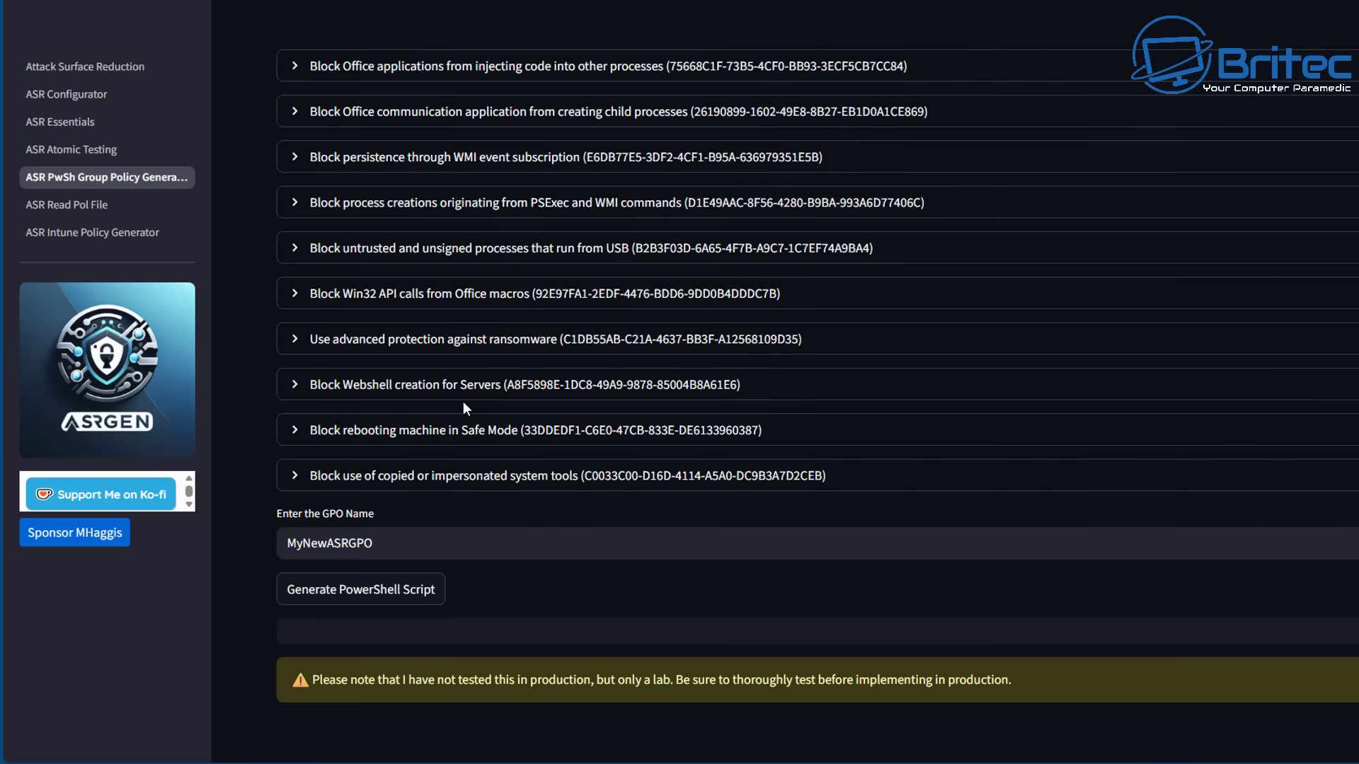
{"action": "scroll", "coordinate": [761, 451], "scroll_direction": "up", "scroll_amount": 10}
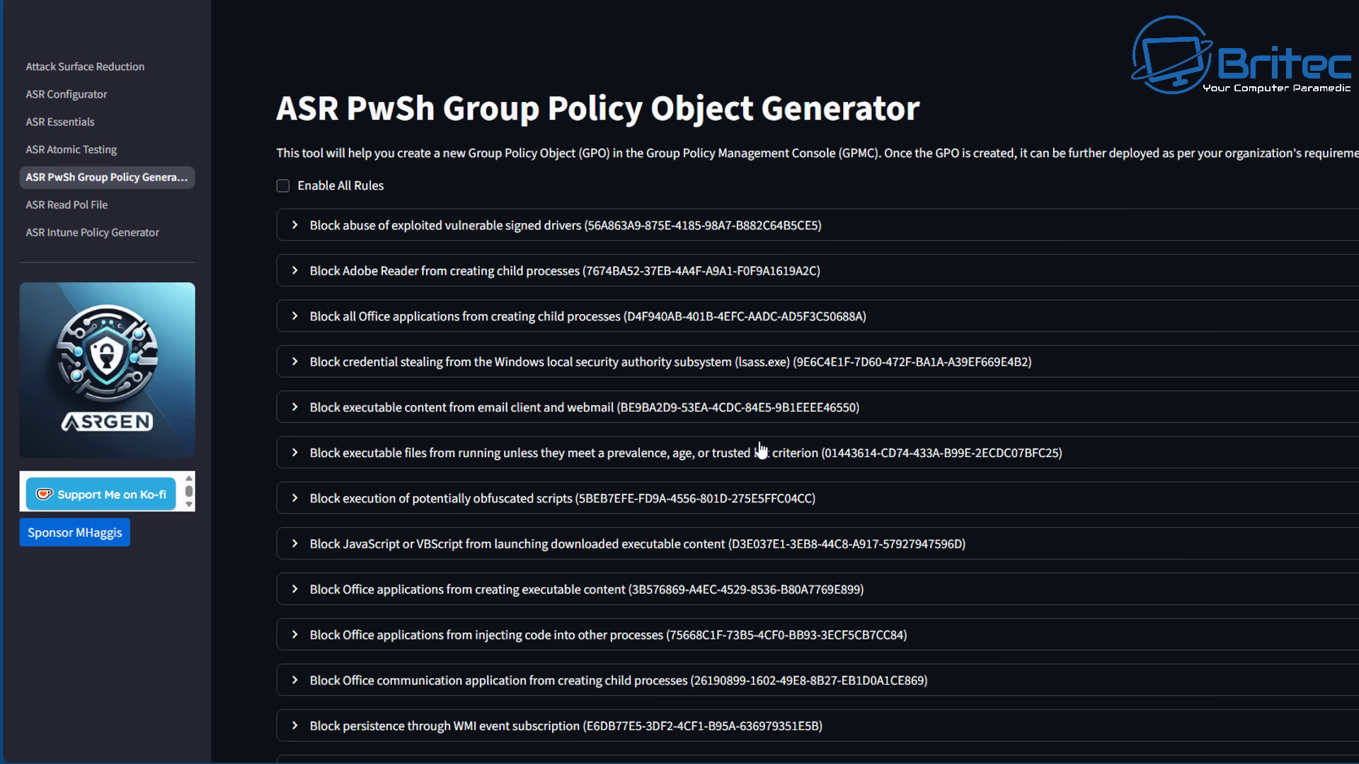
{"action": "left_click", "coordinate": [298, 233]}
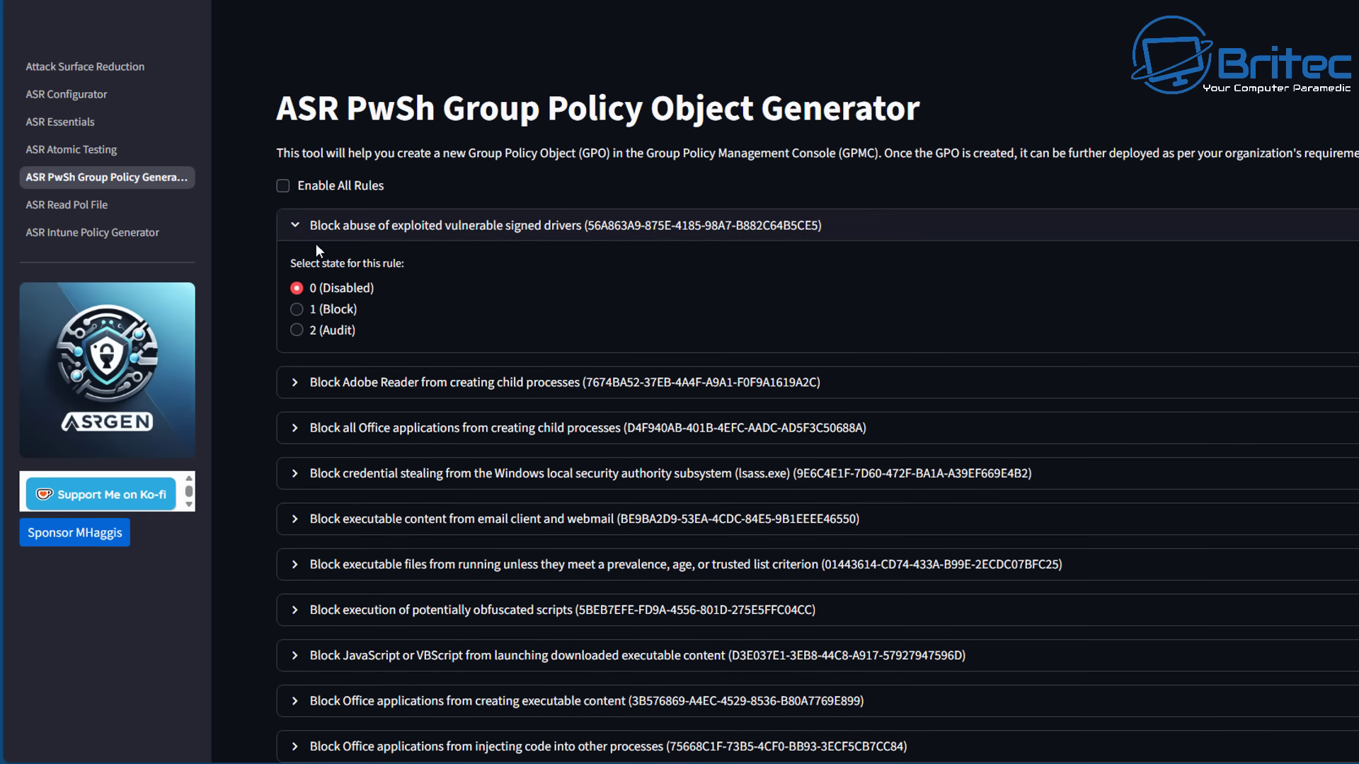
{"action": "left_click", "coordinate": [297, 330]}
{"action": "left_click", "coordinate": [294, 382]}
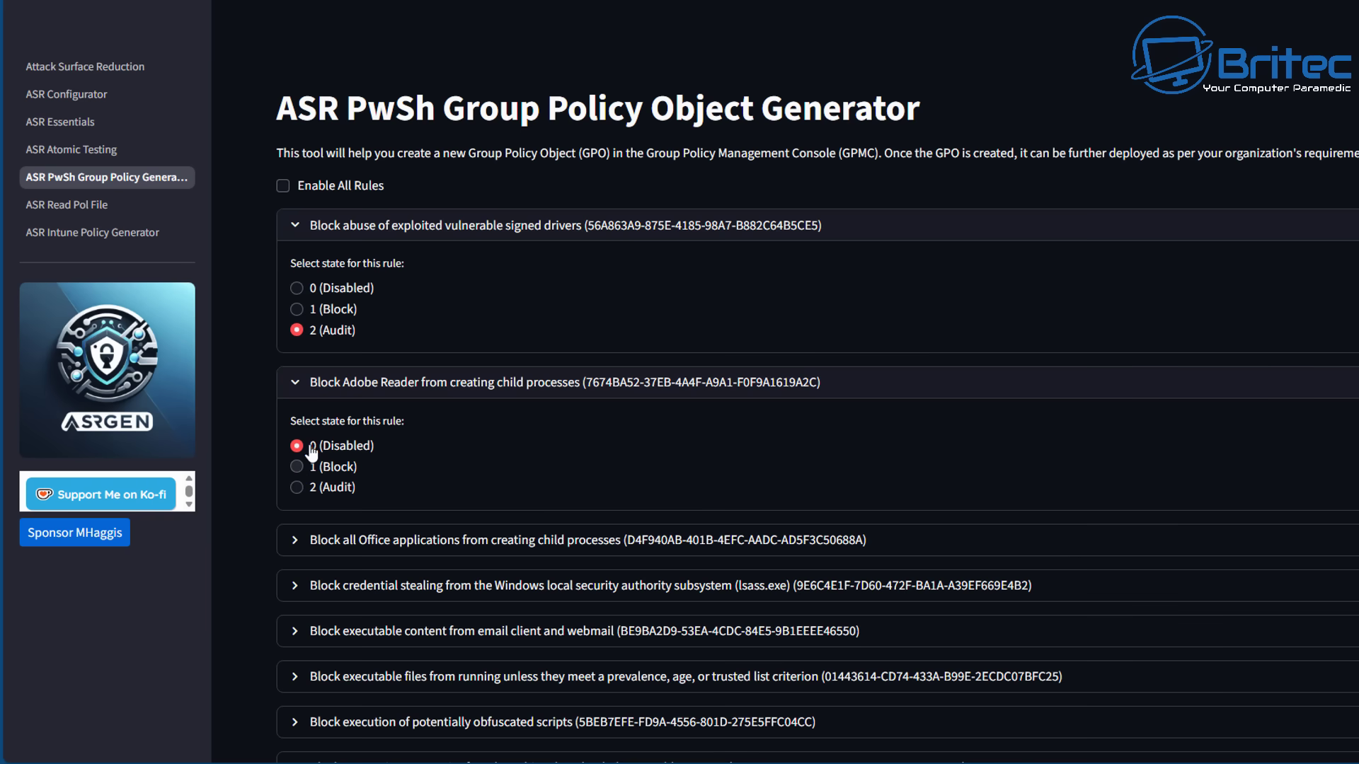
{"action": "left_click", "coordinate": [297, 468]}
- Set "Block all Office applications from creating child processes" to 1 (Block) and the lsass.exe credential stealing rule to 2 (Audit)
{"action": "scroll", "coordinate": [378, 498], "scroll_direction": "down", "scroll_amount": 2}
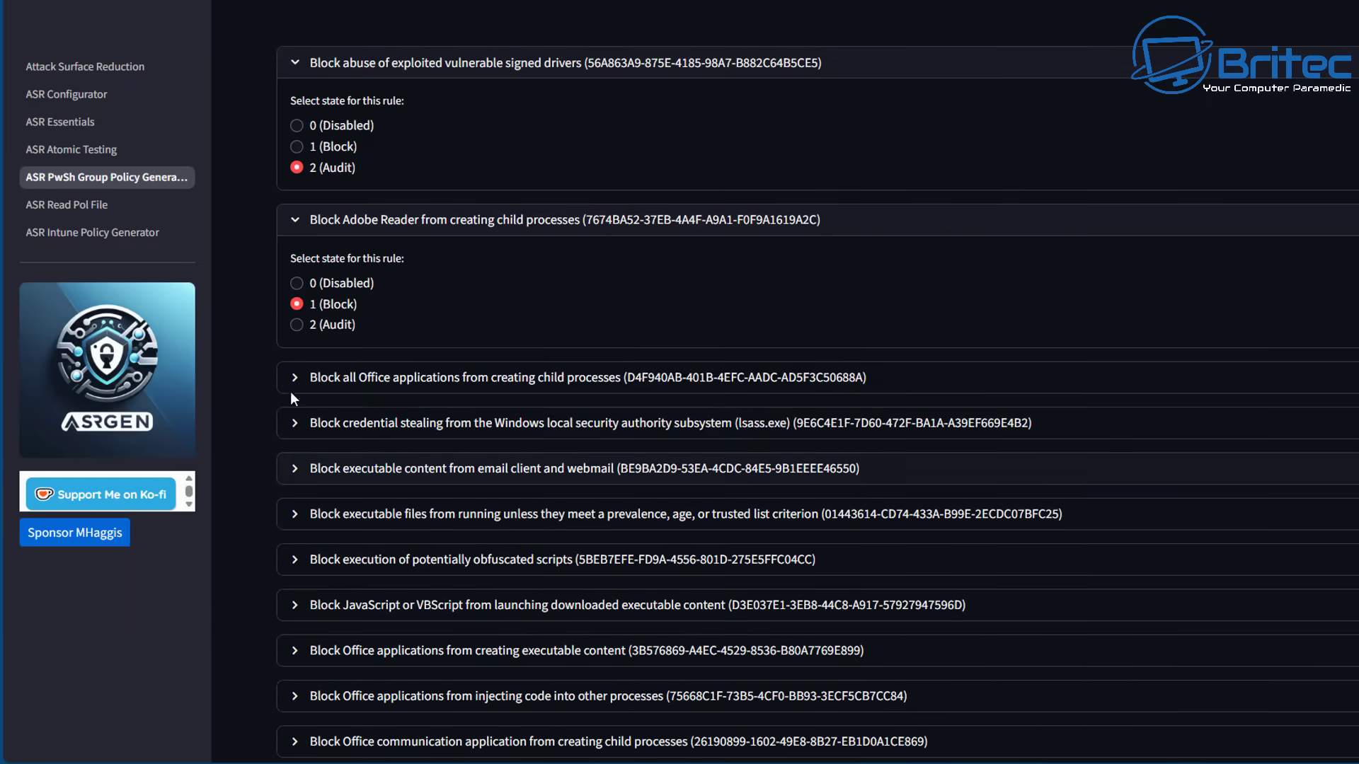
{"action": "left_click", "coordinate": [390, 378]}
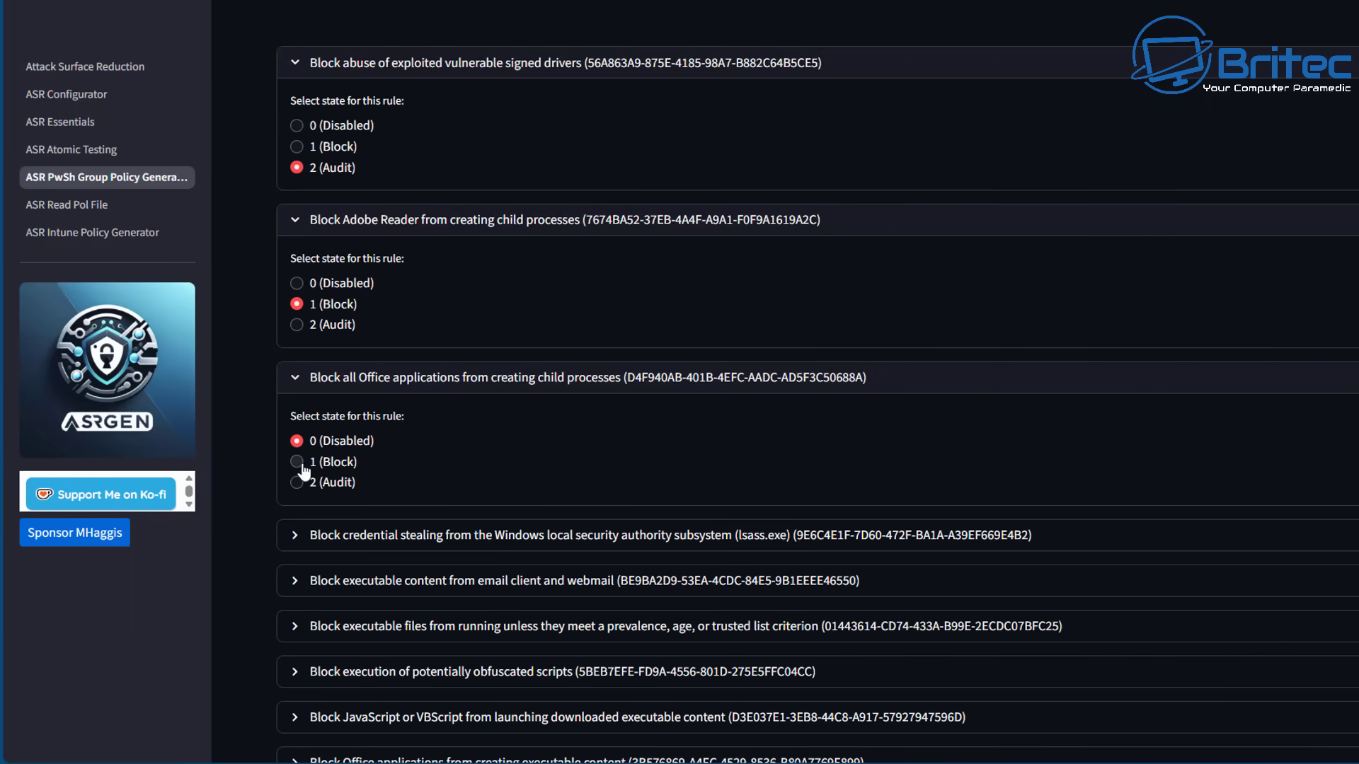
{"action": "left_click", "coordinate": [297, 462]}
{"action": "left_click", "coordinate": [316, 546]}
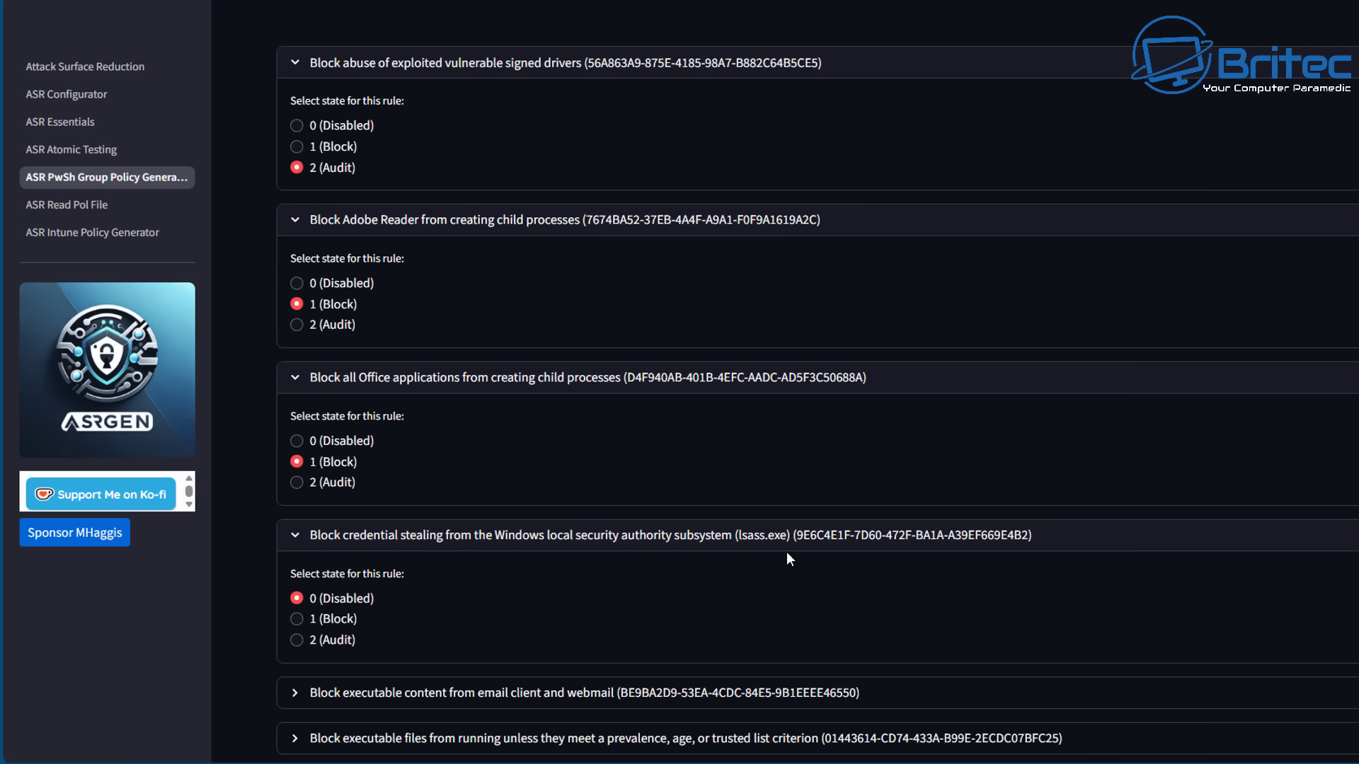
{"action": "left_click", "coordinate": [298, 640]}
- Set "Block use of copied or impersonated system tools" to 2 (Audit) and generate the PowerShell script for the GPO MyNewASRGPO
{"action": "scroll", "coordinate": [303, 644], "scroll_direction": "down", "scroll_amount": 10}
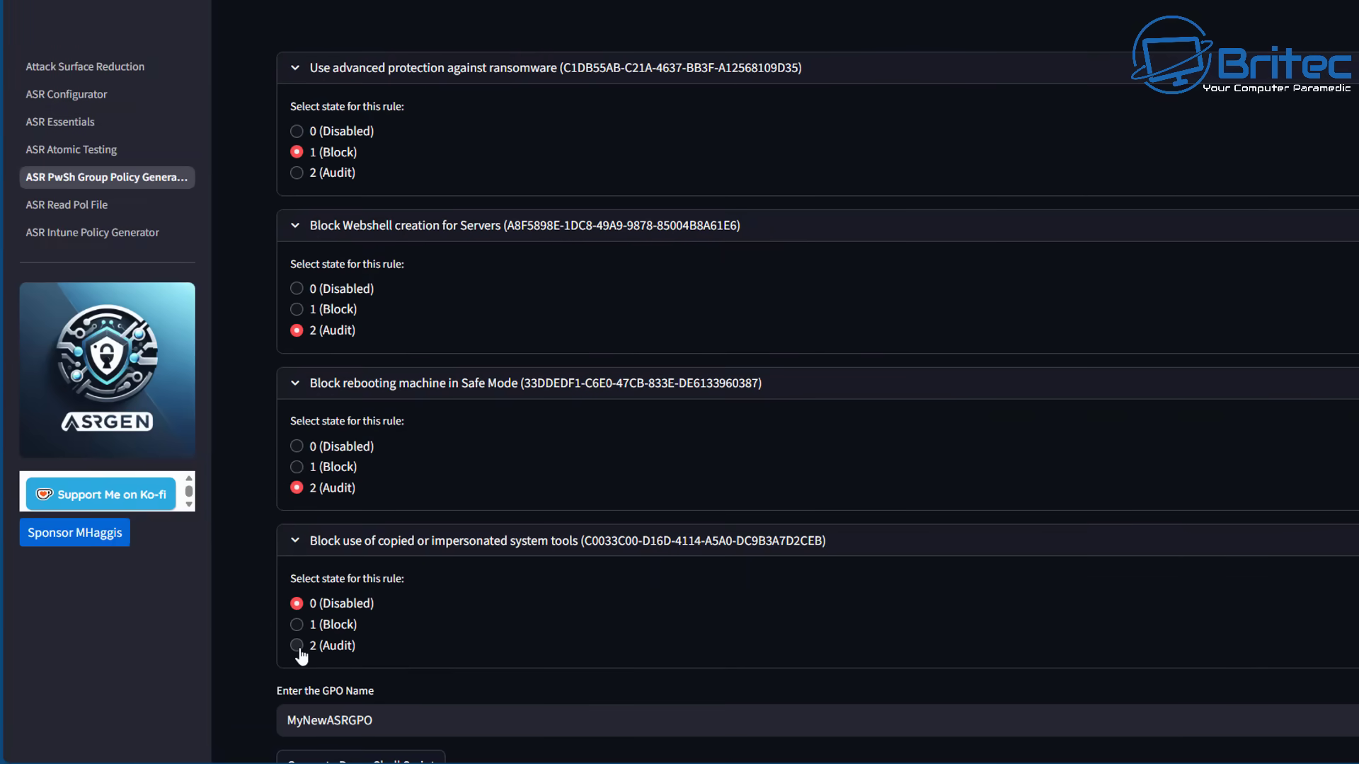
{"action": "left_click", "coordinate": [298, 647]}
{"action": "scroll", "coordinate": [394, 594], "scroll_direction": "down", "scroll_amount": 3}
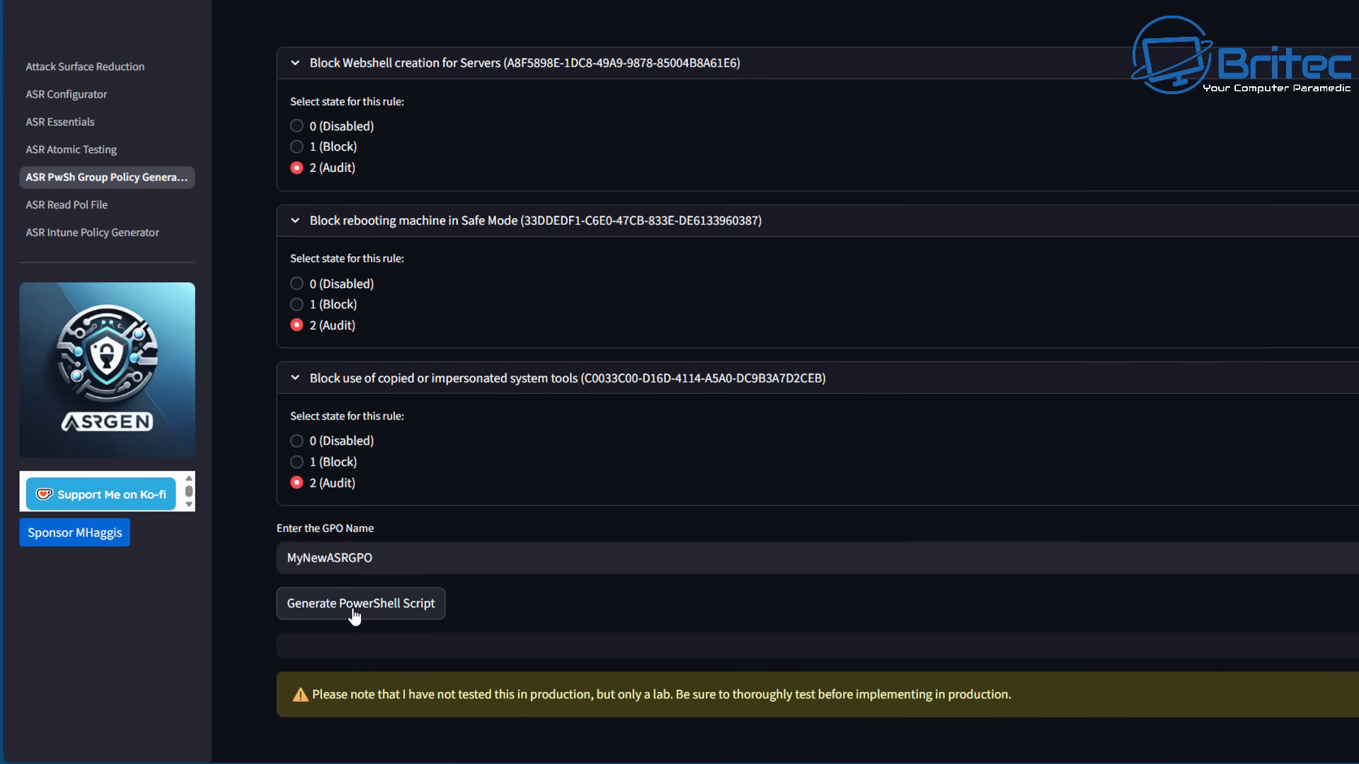
{"action": "left_click", "coordinate": [355, 616]}
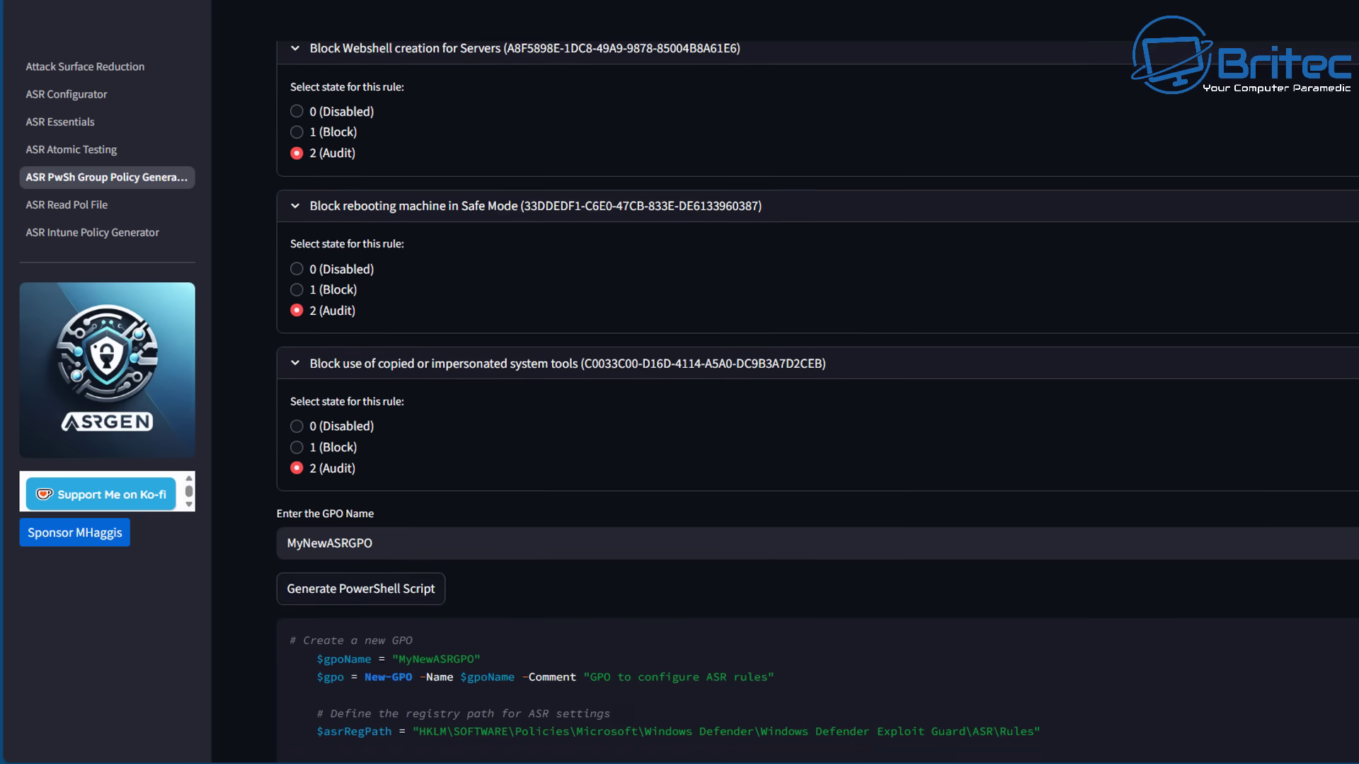
{"action": "scroll", "coordinate": [658, 623], "scroll_direction": "down", "scroll_amount": 8}
{"action": "scroll", "coordinate": [665, 637], "scroll_direction": "down", "scroll_amount": 5}
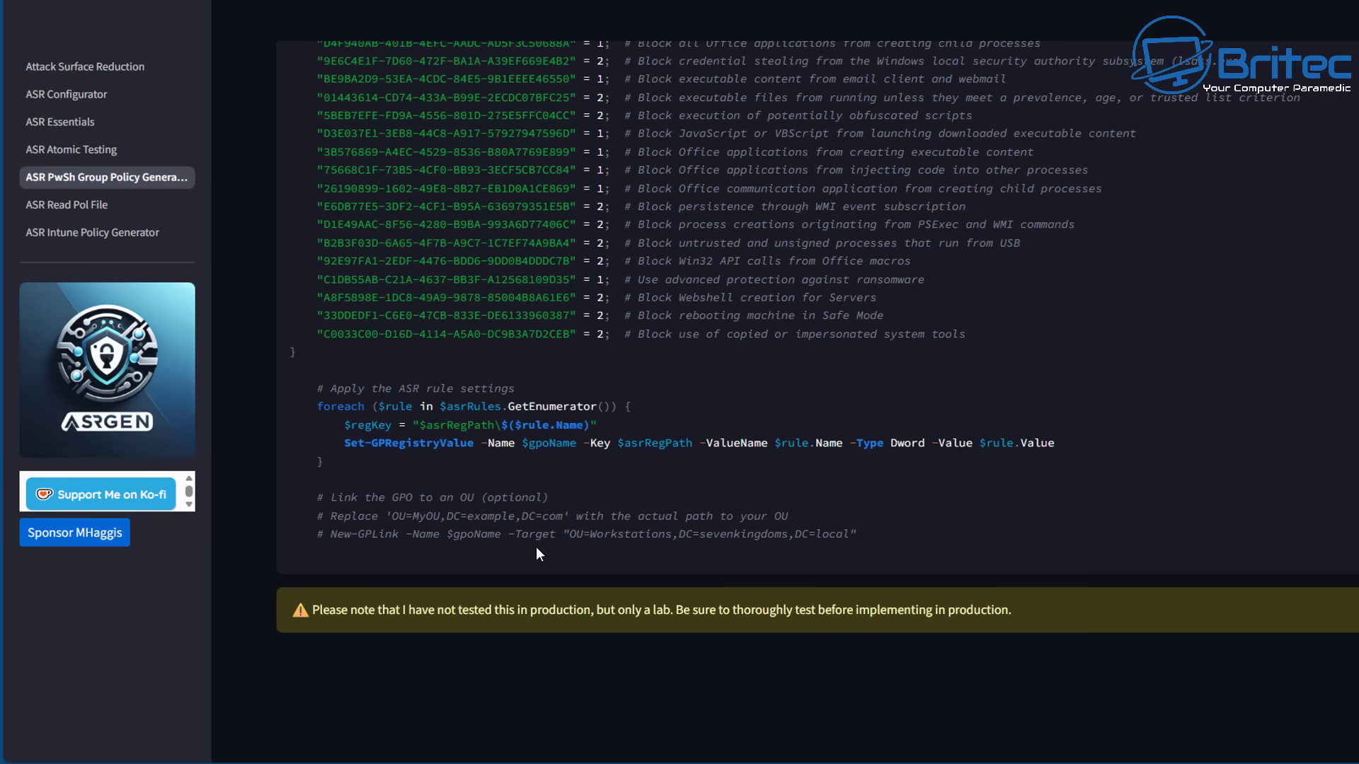
- In the Local Group Policy Editor, open the Windows PowerShell policies under Computer Configuration > Administrative Templates > Windows Components
{"action": "left_click_drag", "start_coordinate": [856, 536], "coordinate": [257, 369]}
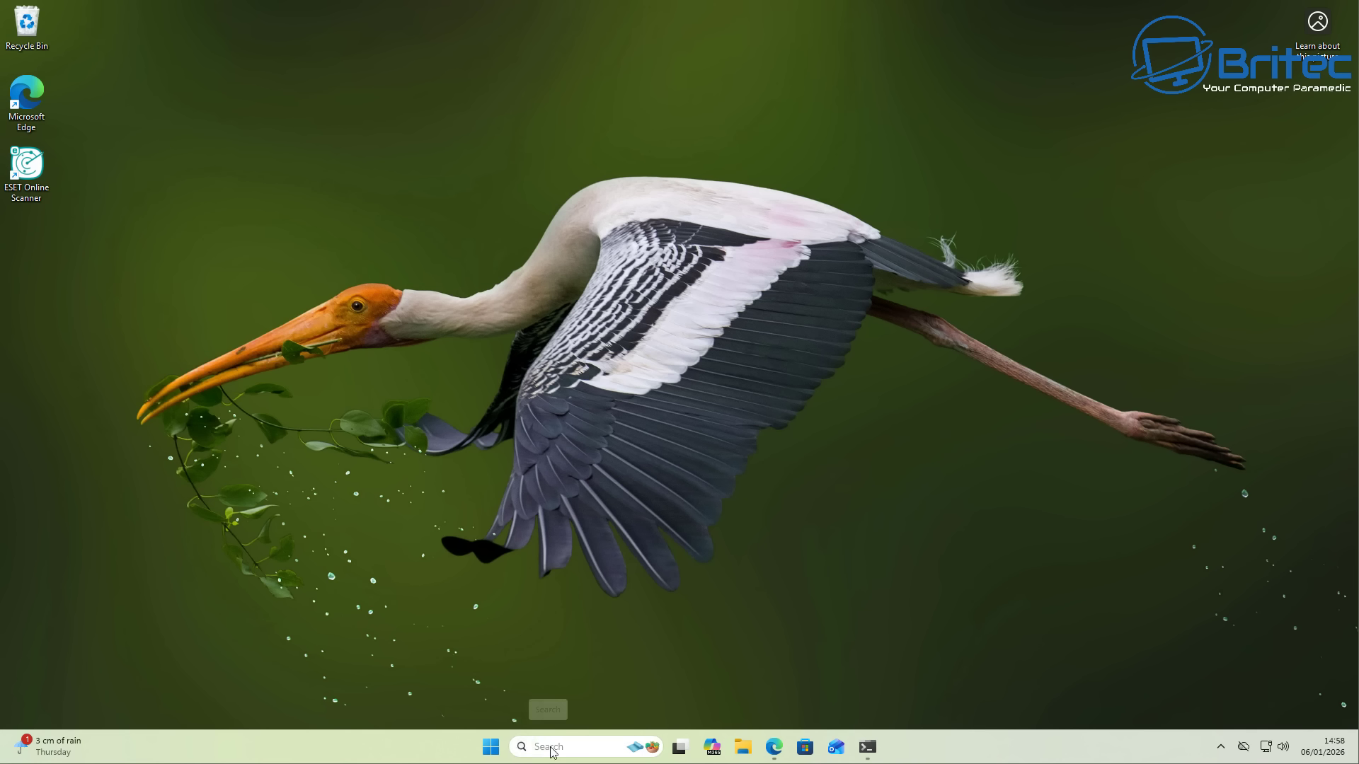
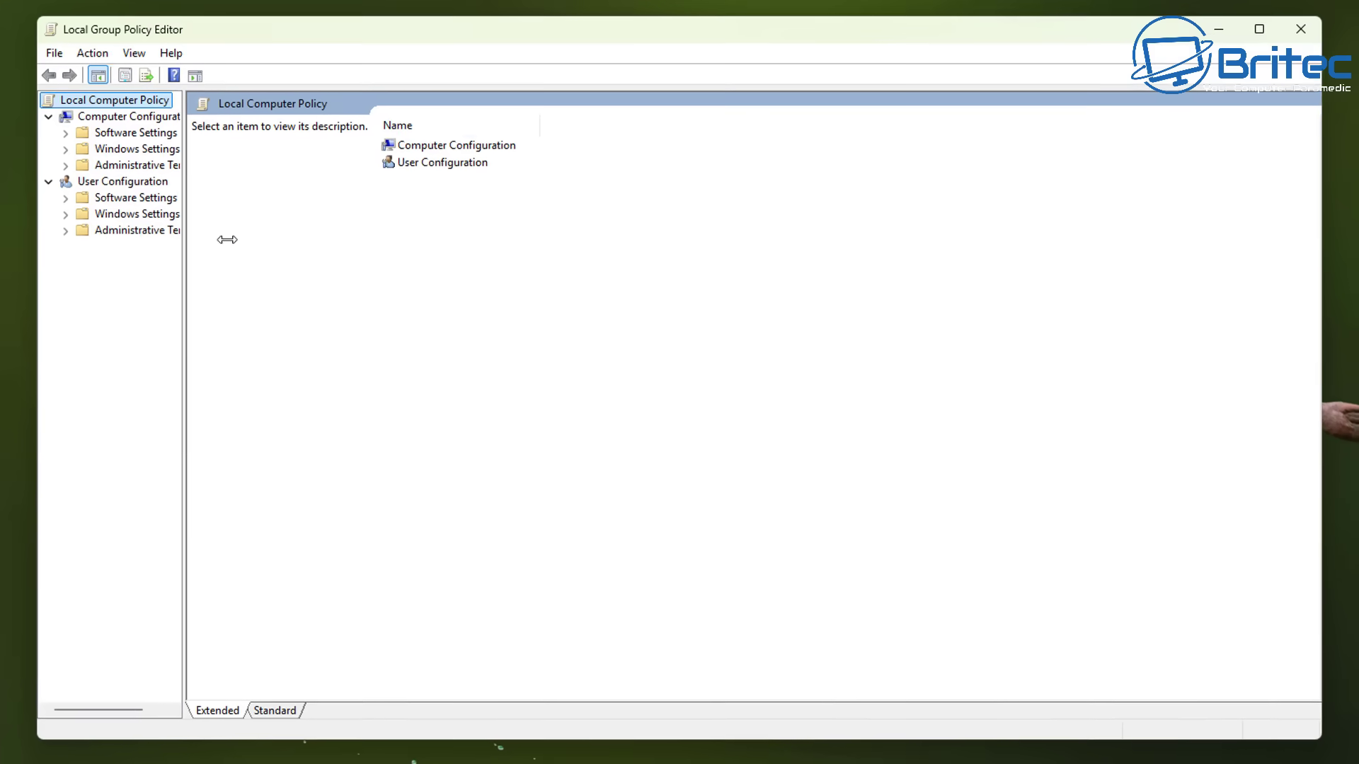
{"action": "left_click", "coordinate": [64, 164]}
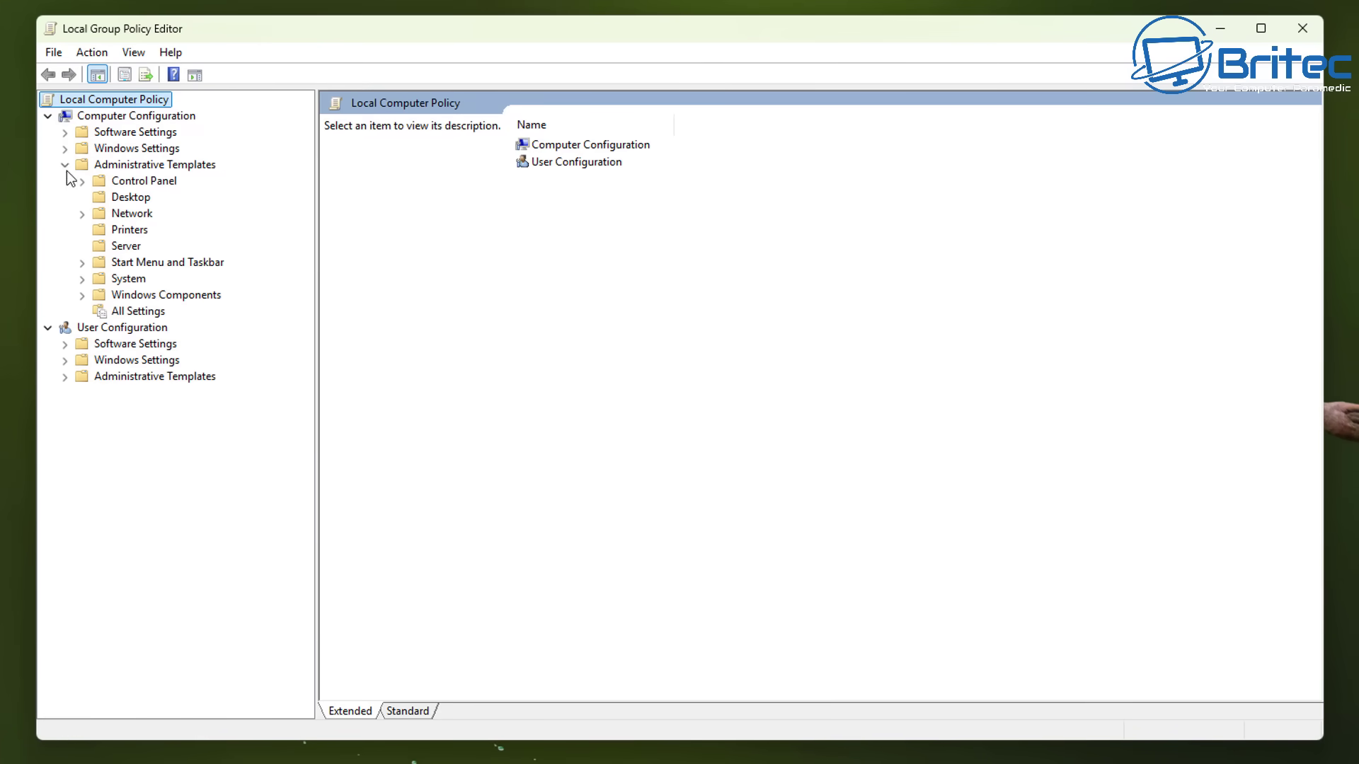
{"action": "double_click", "coordinate": [95, 295]}
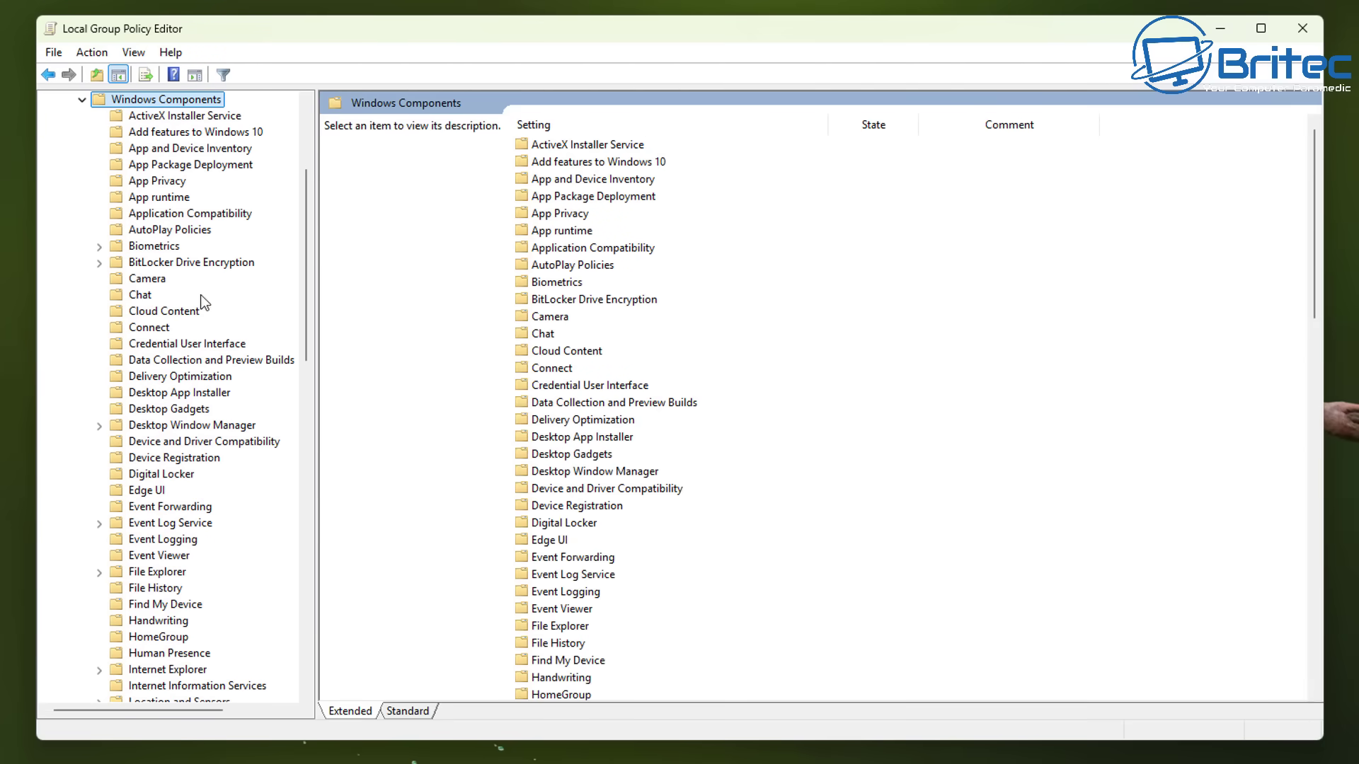
{"action": "scroll", "coordinate": [190, 570], "scroll_direction": "down", "scroll_amount": 5}
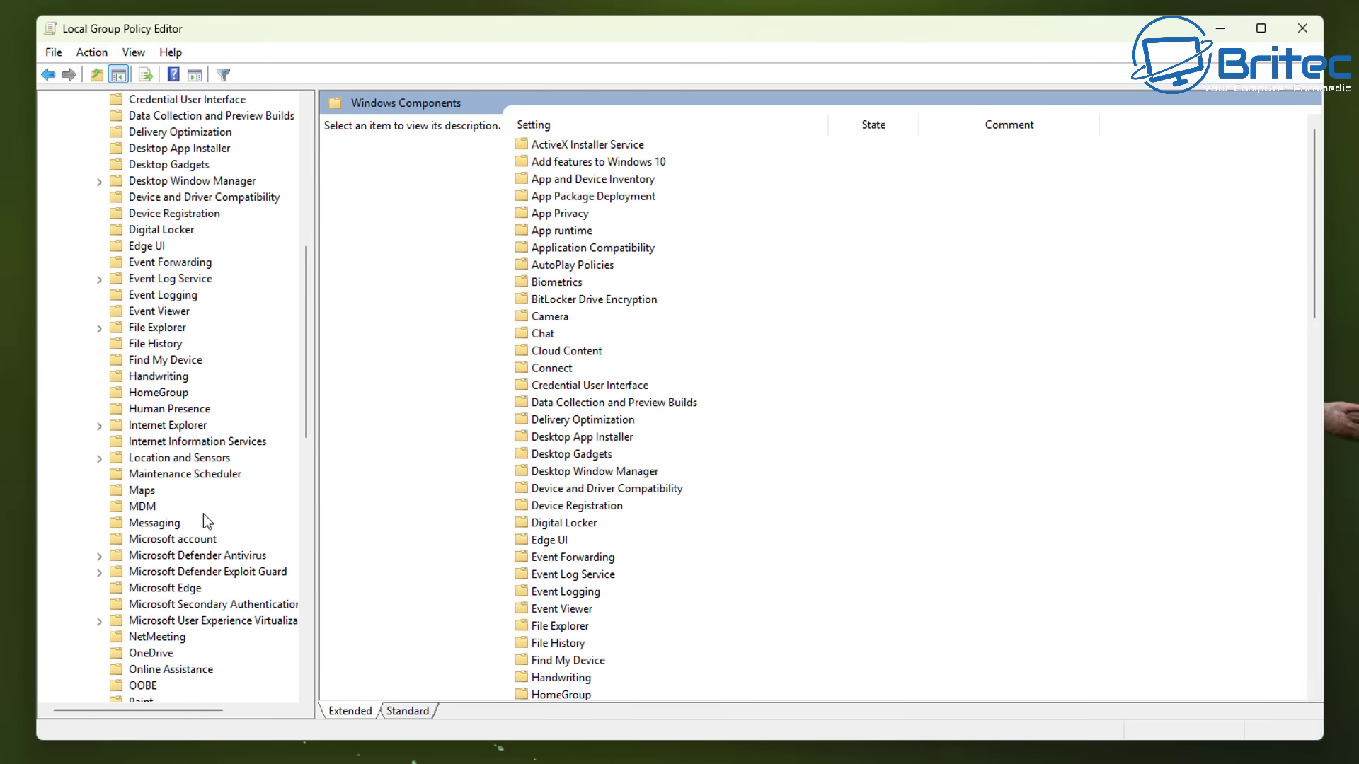
{"action": "scroll", "coordinate": [212, 538], "scroll_direction": "down", "scroll_amount": 4}
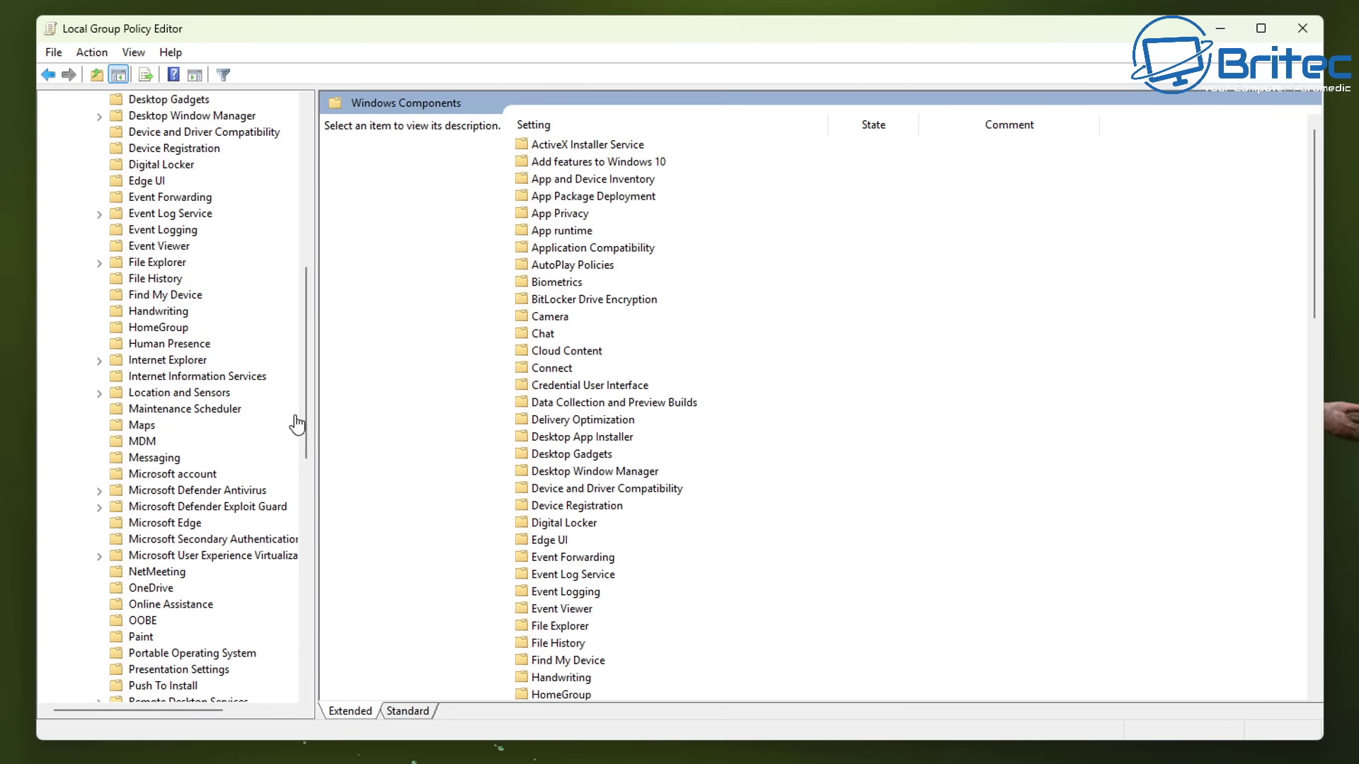
{"action": "scroll", "coordinate": [305, 498], "scroll_direction": "down", "scroll_amount": 11}
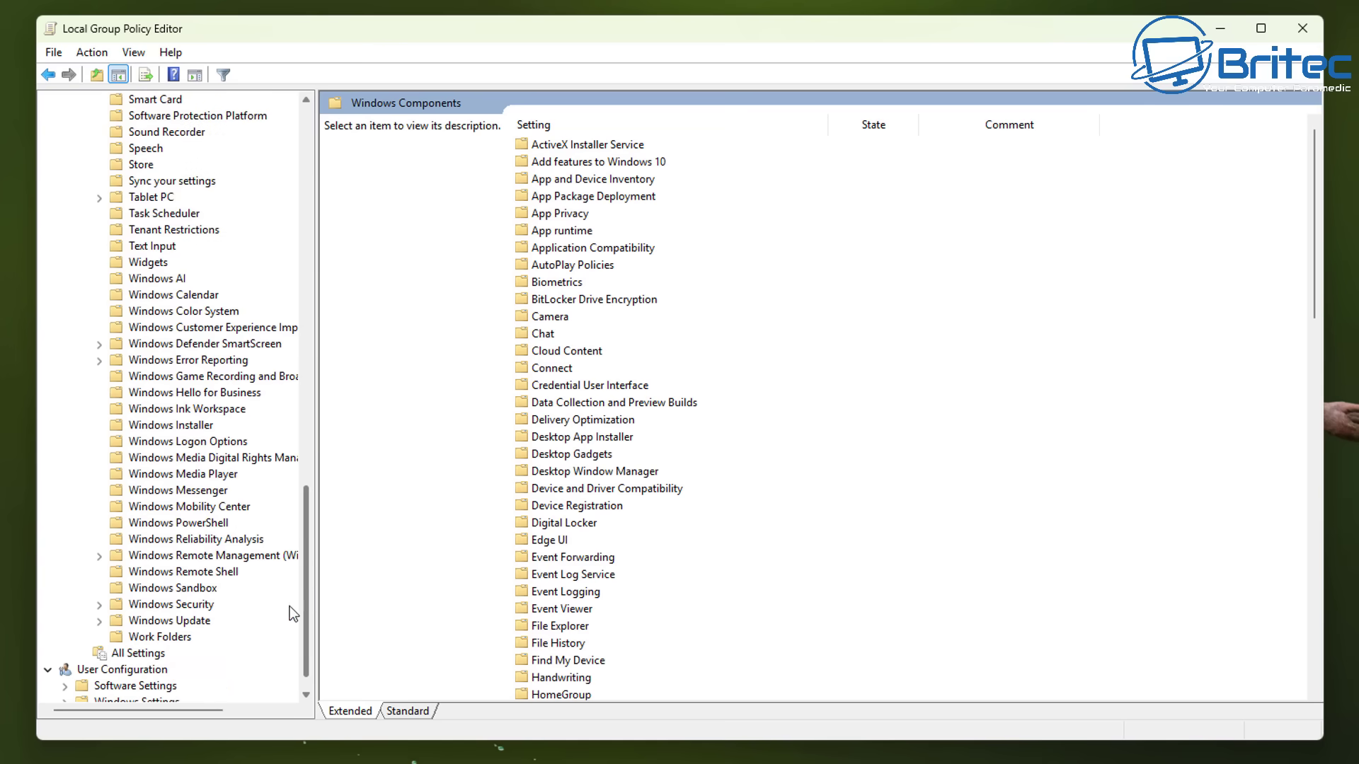
{"action": "left_click", "coordinate": [176, 524]}
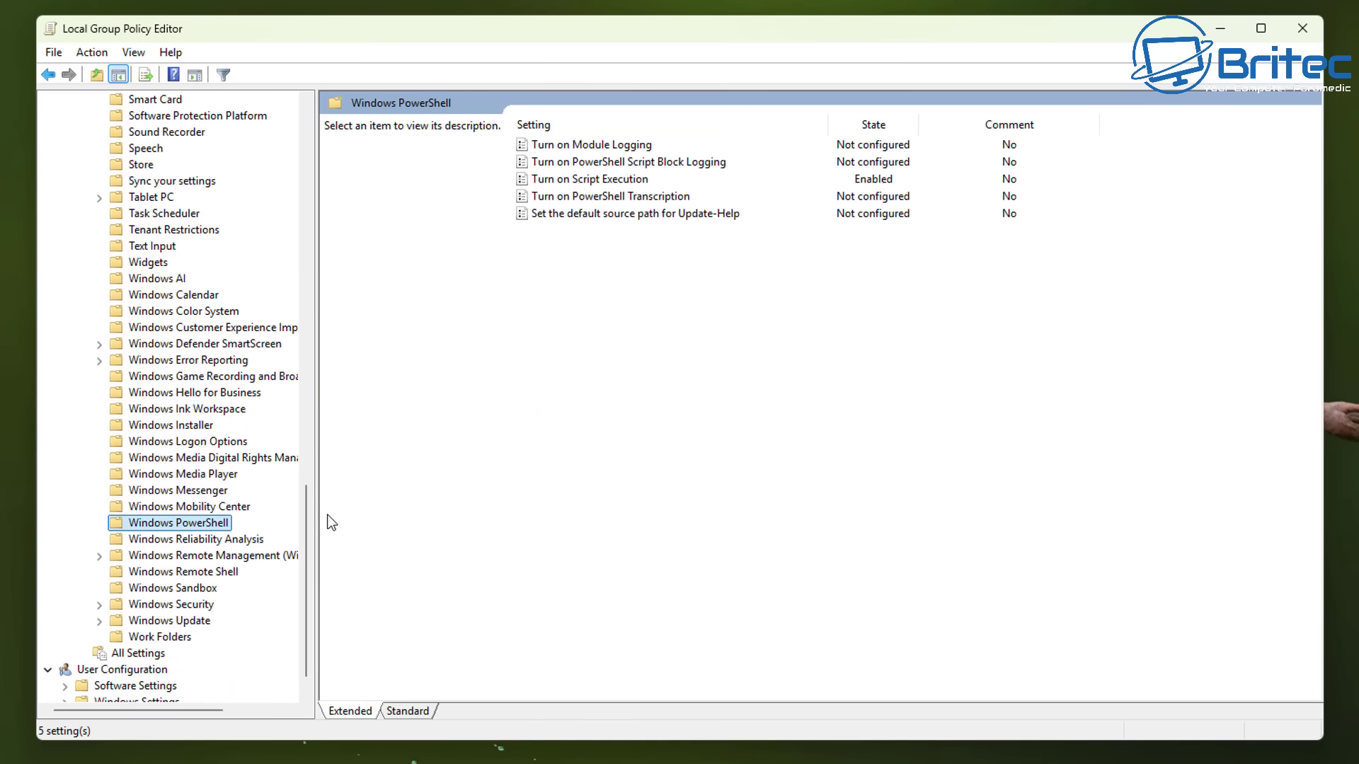
{"action": "left_click", "coordinate": [567, 180]}
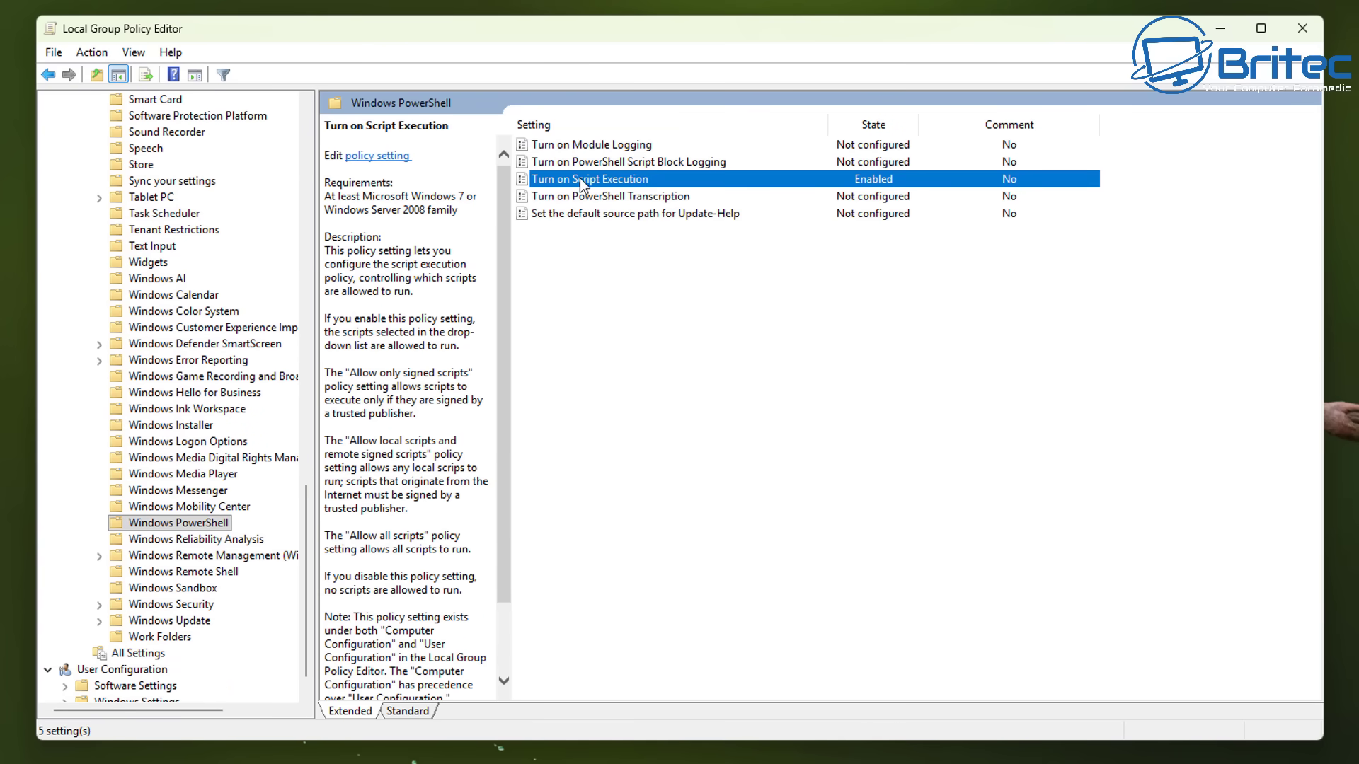
{"action": "double_click", "coordinate": [580, 177]}
{"action": "left_click_drag", "start_coordinate": [276, 9], "coordinate": [605, 93]}
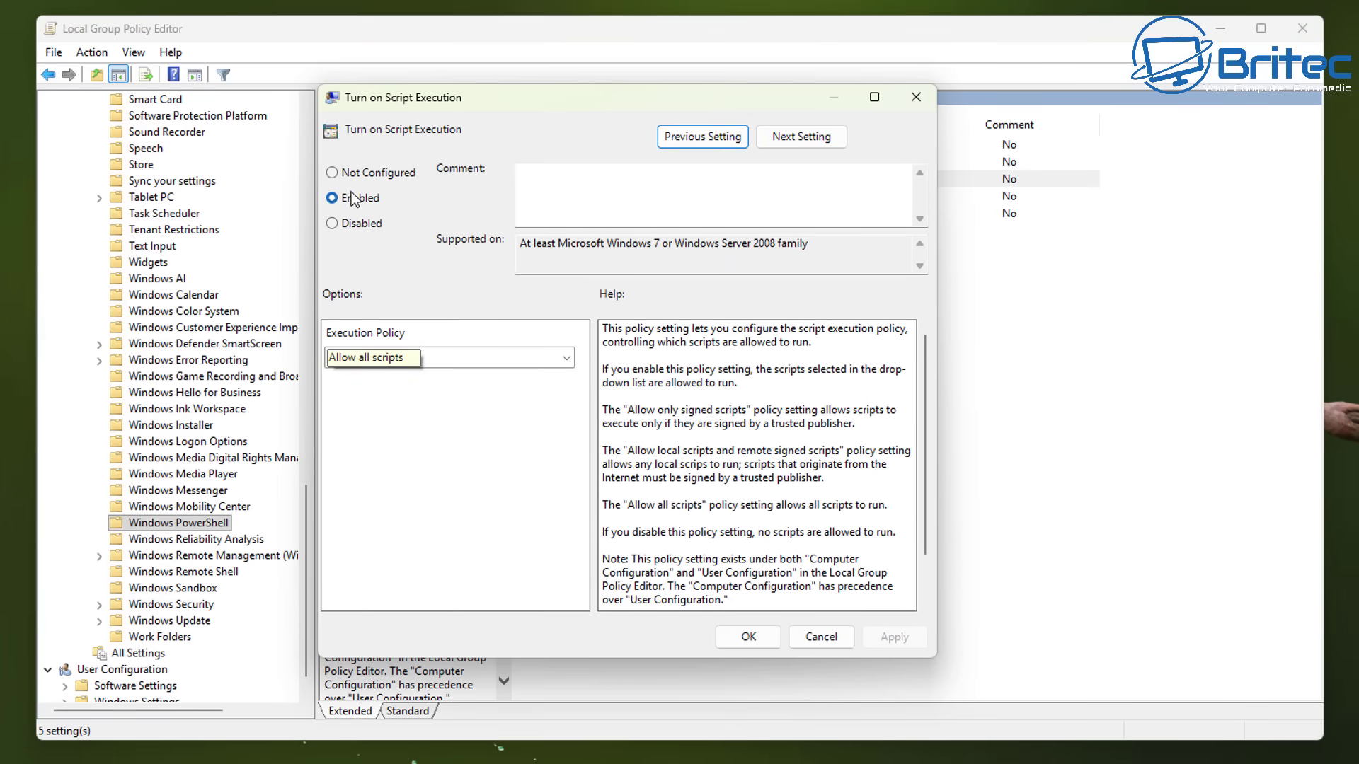
{"action": "left_click", "coordinate": [569, 359]}
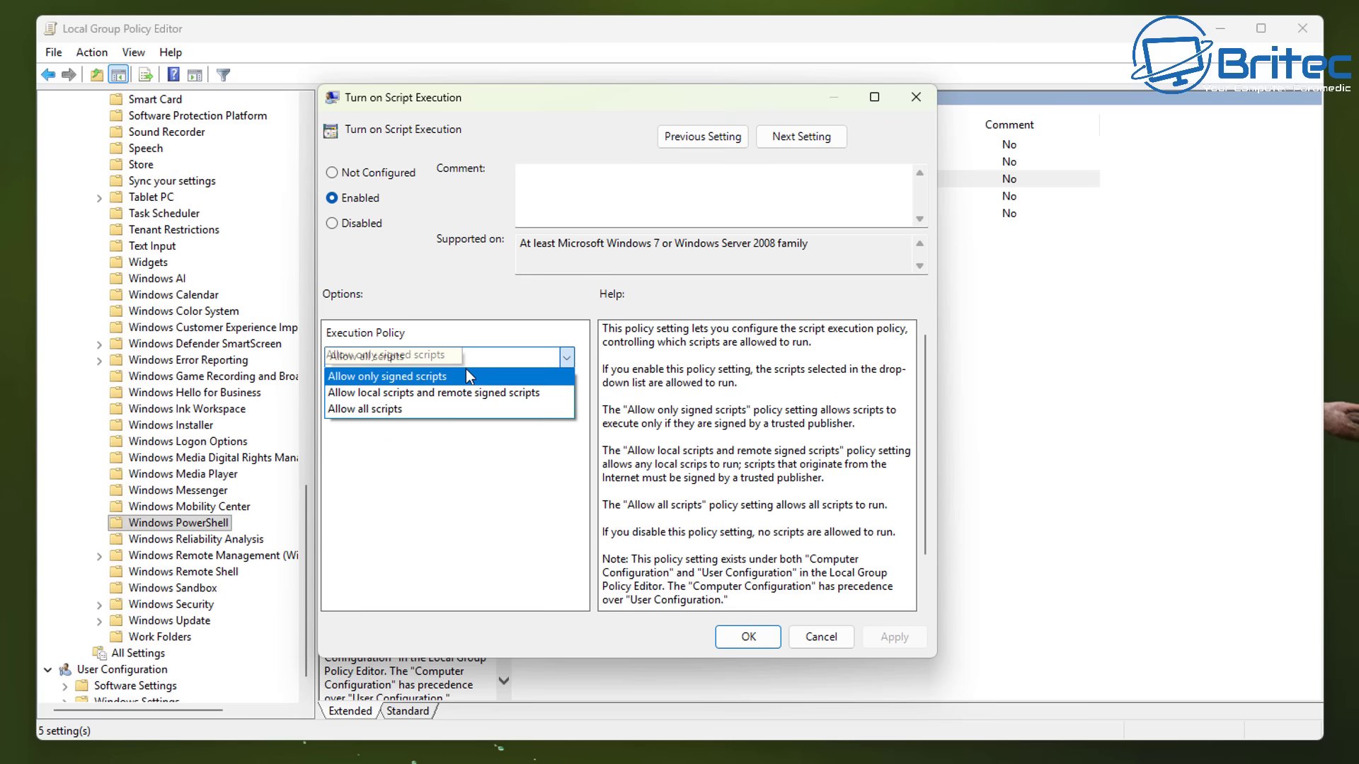
{"action": "left_click", "coordinate": [462, 410]}
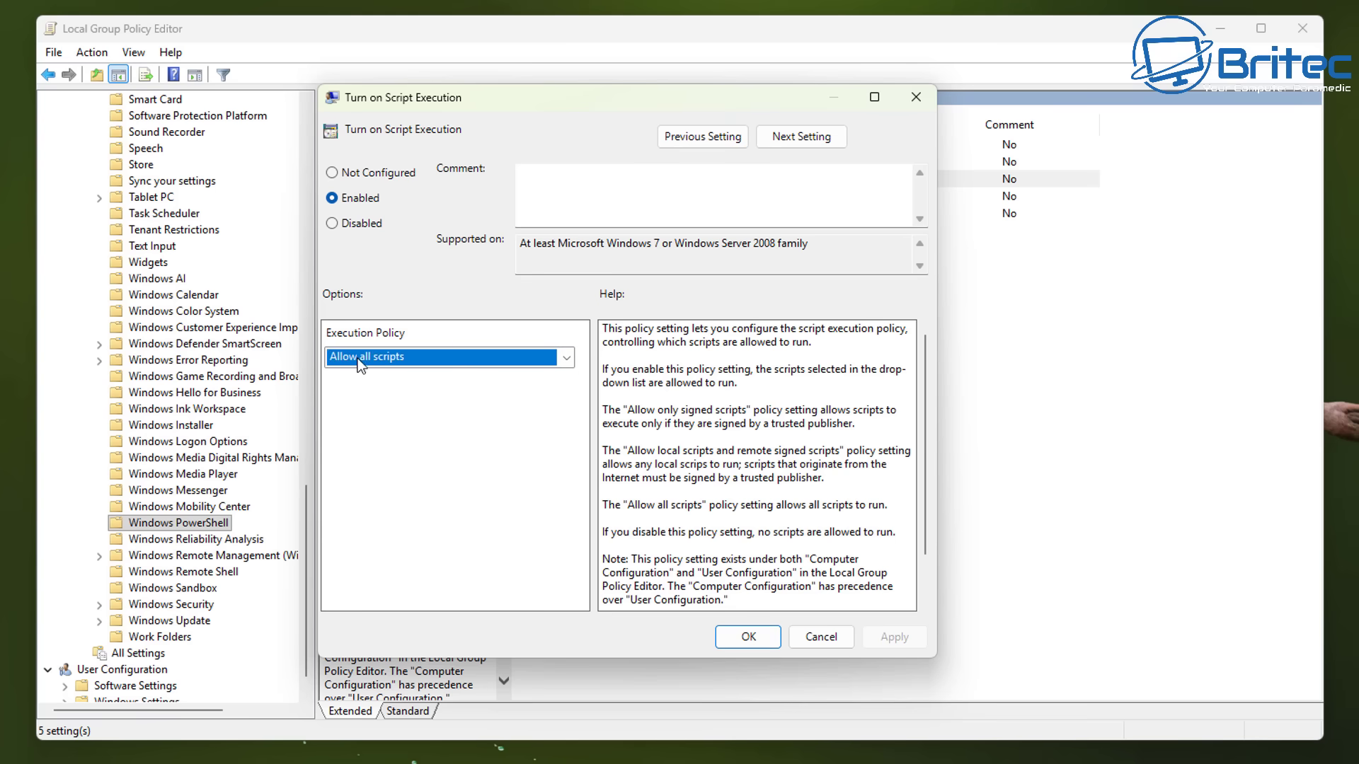
{"action": "left_click", "coordinate": [841, 638]}
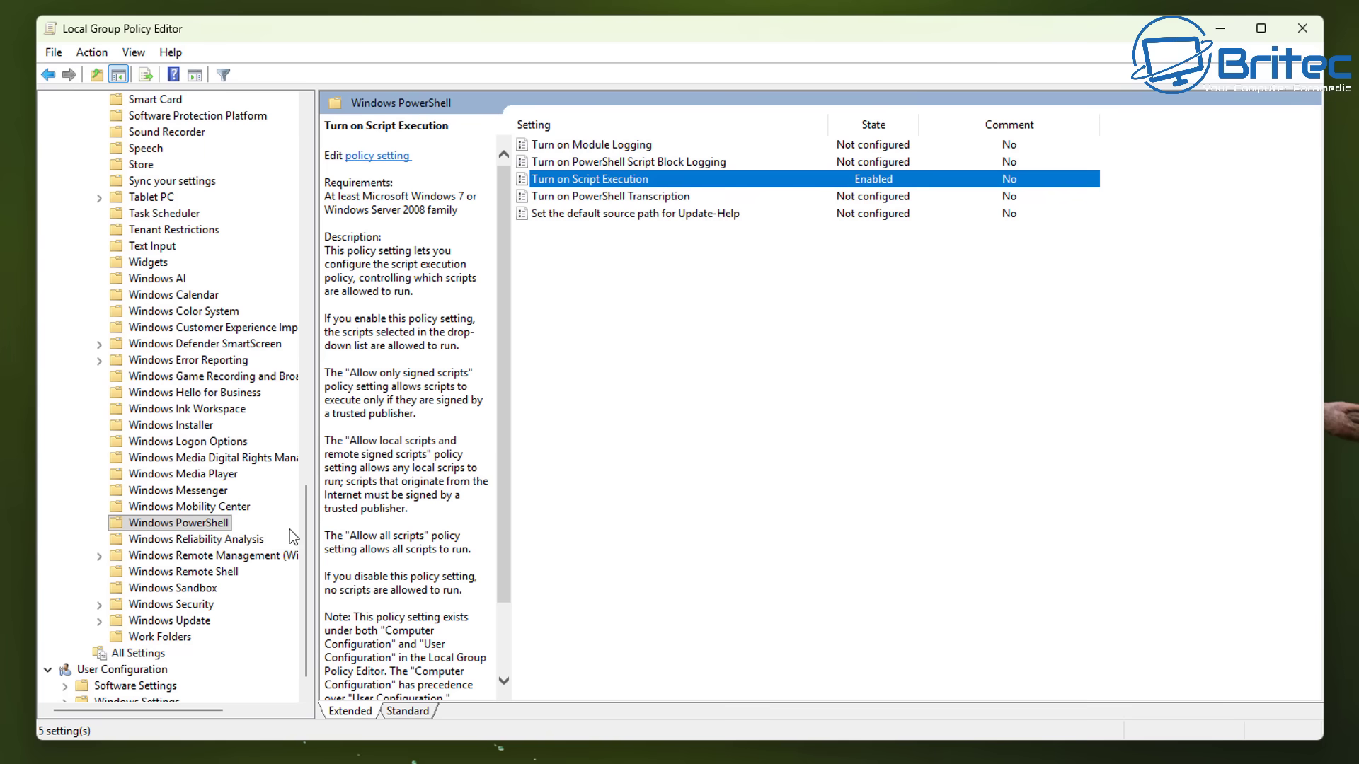
- Set the Turn on Script Execution policy to Not Configured and save it
{"action": "double_click", "coordinate": [569, 180]}
{"action": "left_click_drag", "start_coordinate": [401, 14], "coordinate": [700, 97]}
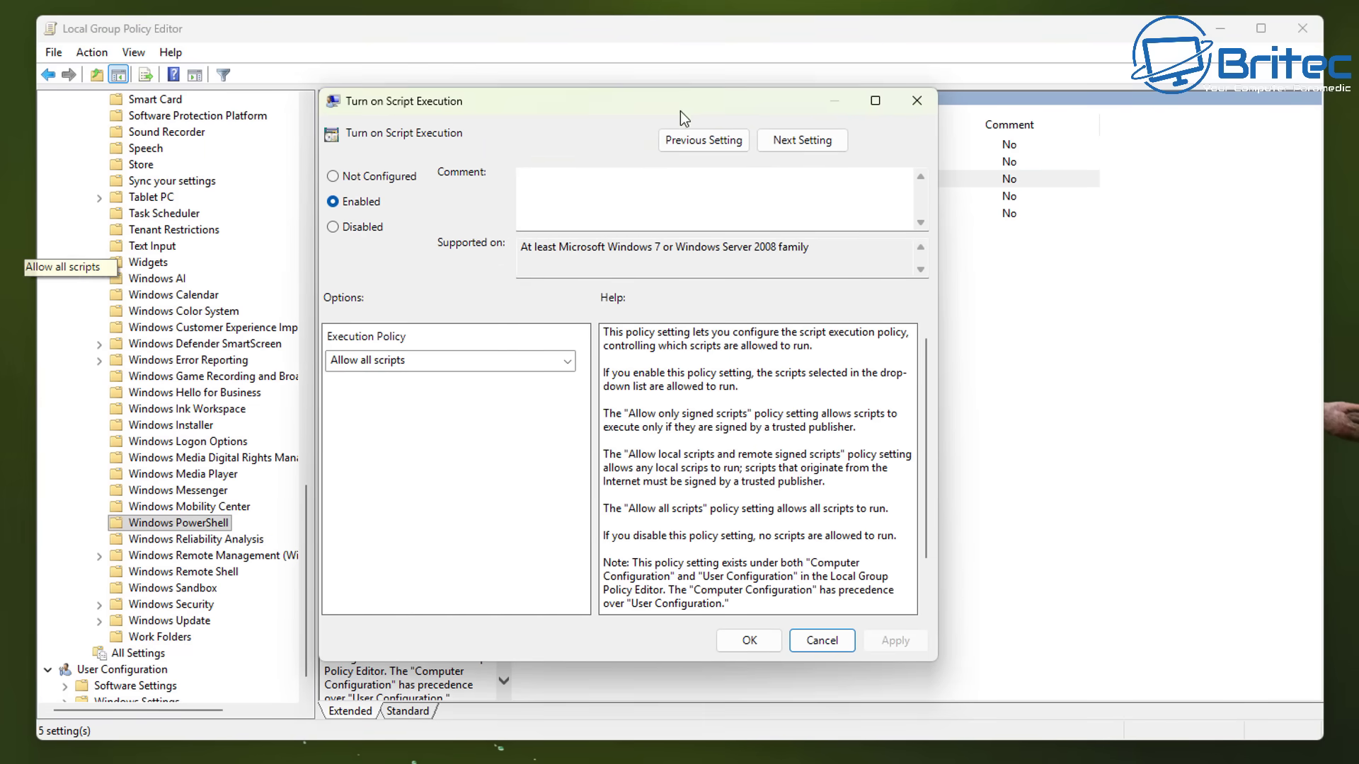
{"action": "left_click", "coordinate": [352, 181]}
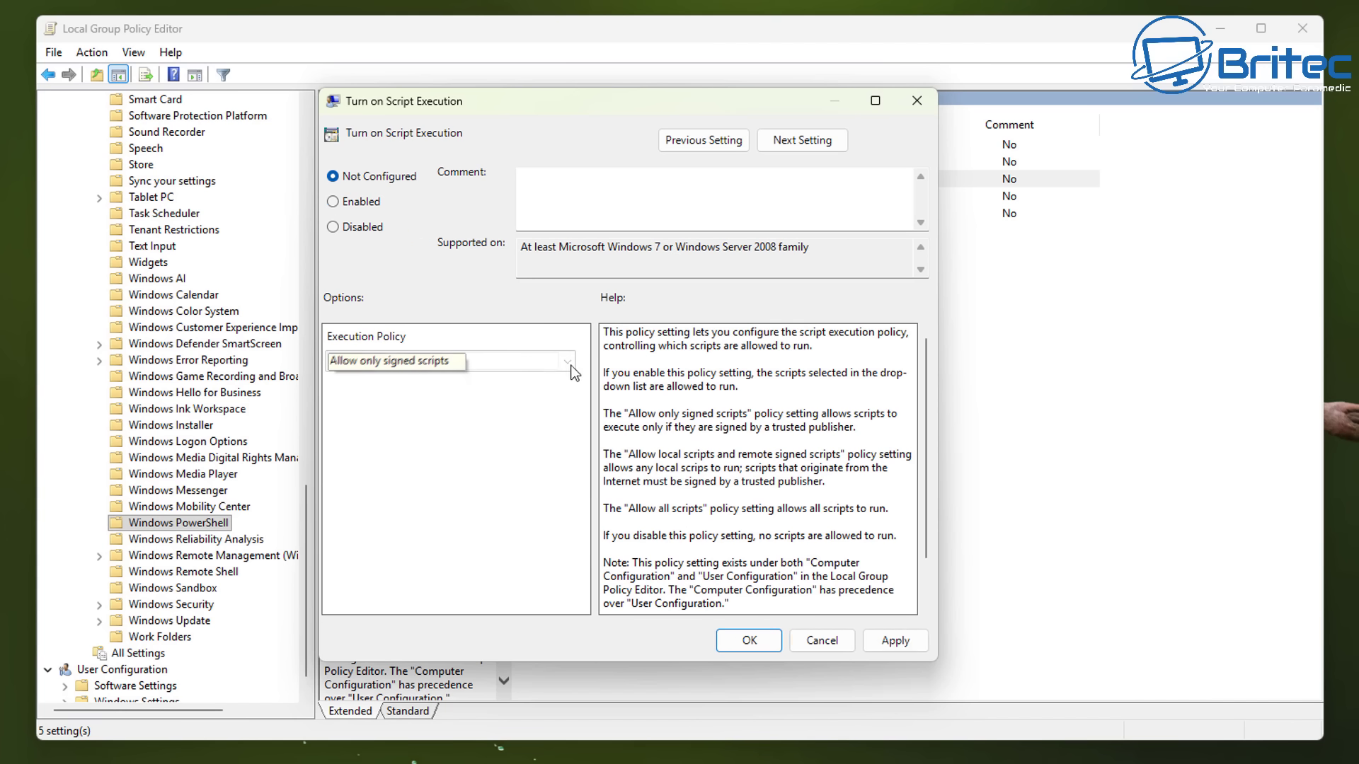
{"action": "left_click", "coordinate": [334, 202]}
{"action": "left_click", "coordinate": [427, 365]}
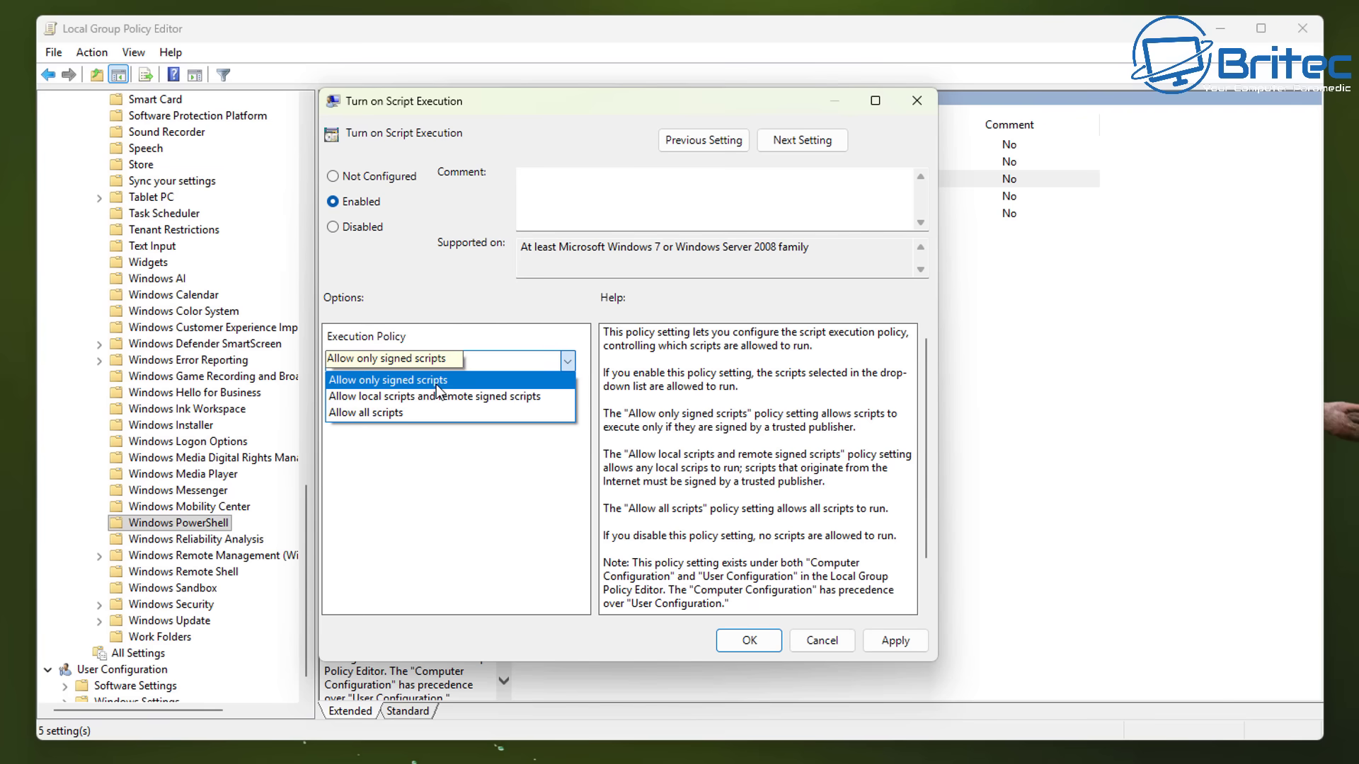
{"action": "left_click", "coordinate": [436, 382]}
{"action": "left_click", "coordinate": [490, 359]}
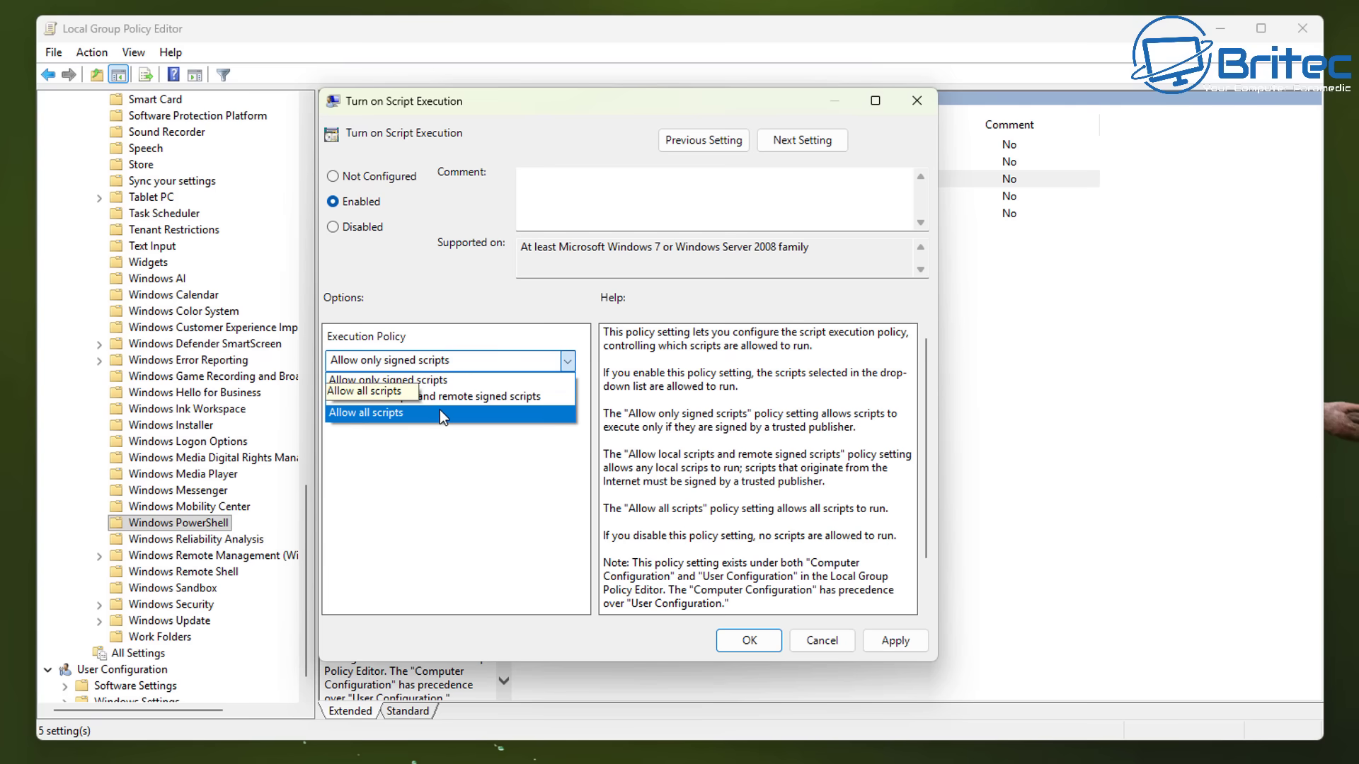
{"action": "left_click", "coordinate": [358, 186]}
{"action": "left_click", "coordinate": [361, 177]}
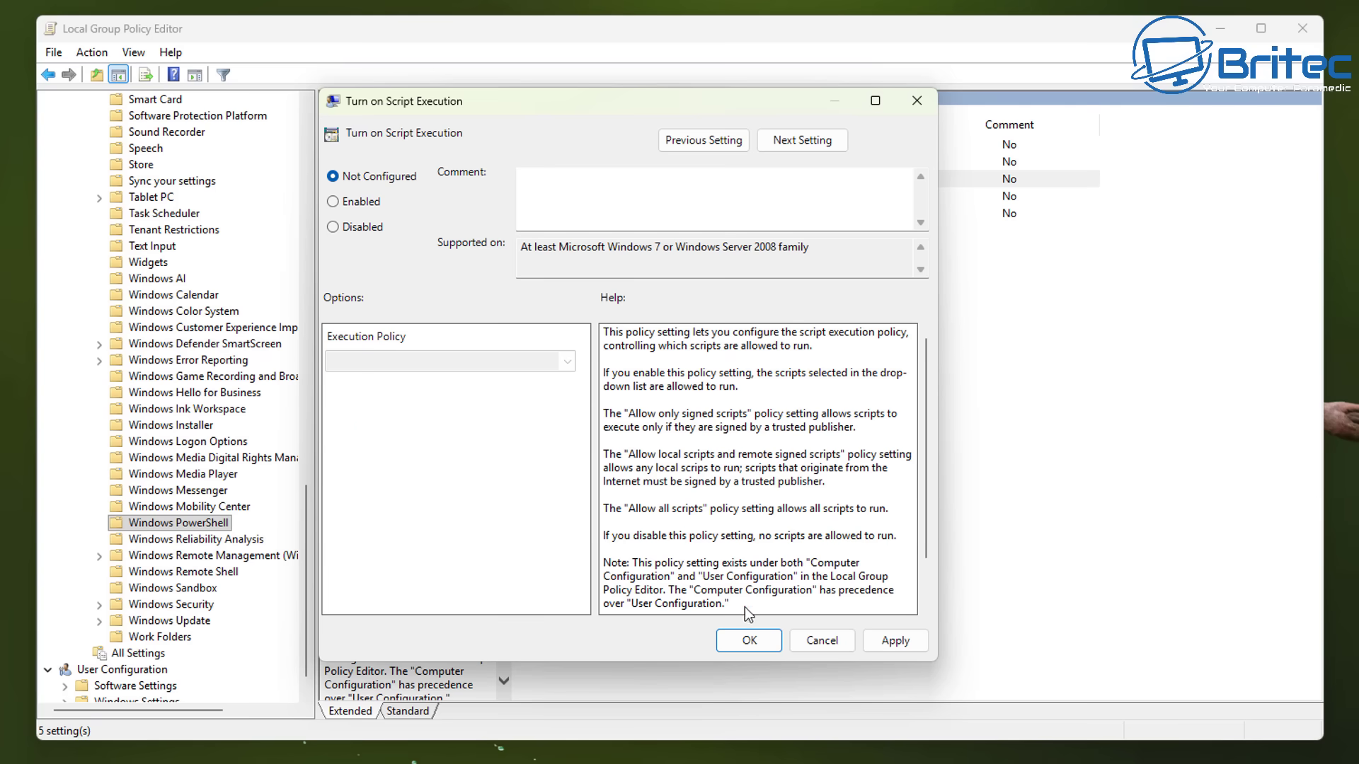
{"action": "left_click", "coordinate": [749, 640]}
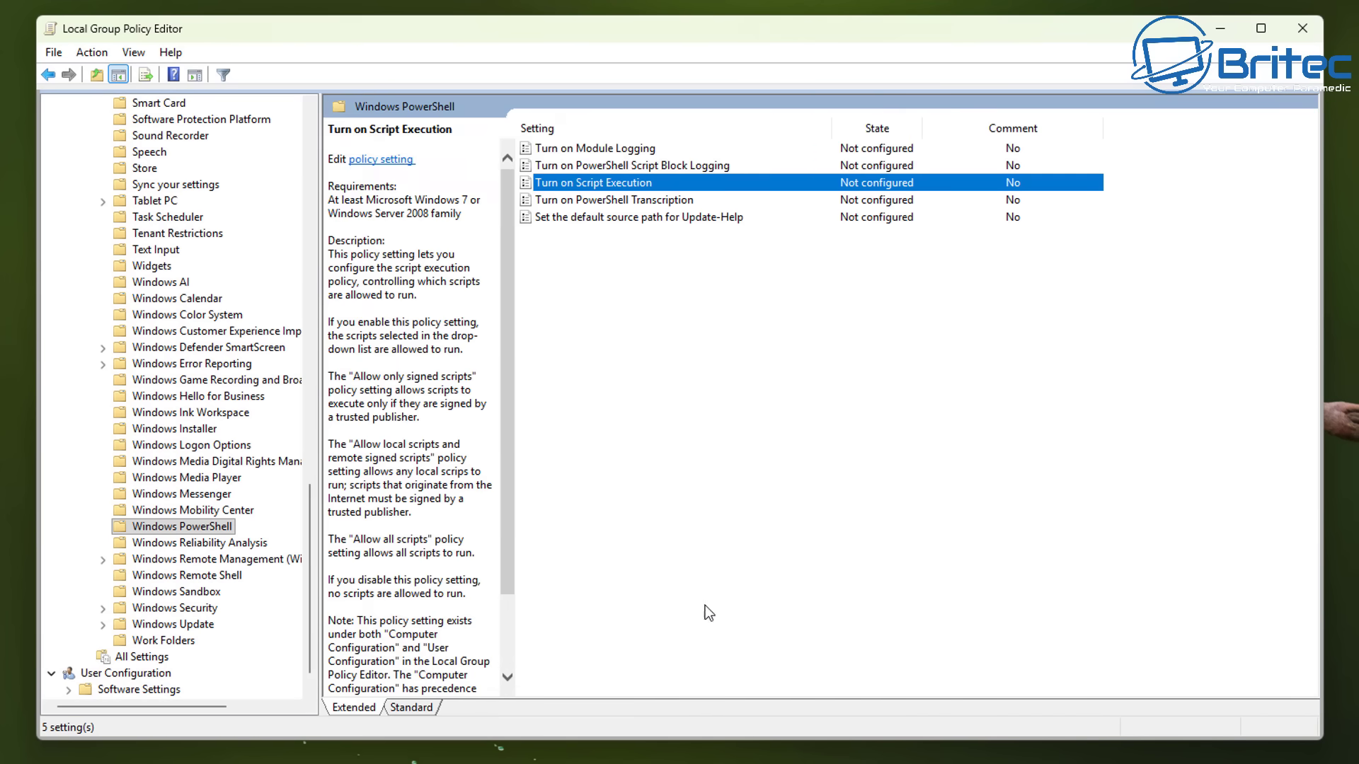
- Open the Attack Surface Reduction policies under Microsoft Defender Antivirus > Microsoft Defender Exploit Guard
{"action": "left_click_drag", "start_coordinate": [316, 529], "coordinate": [316, 340]}
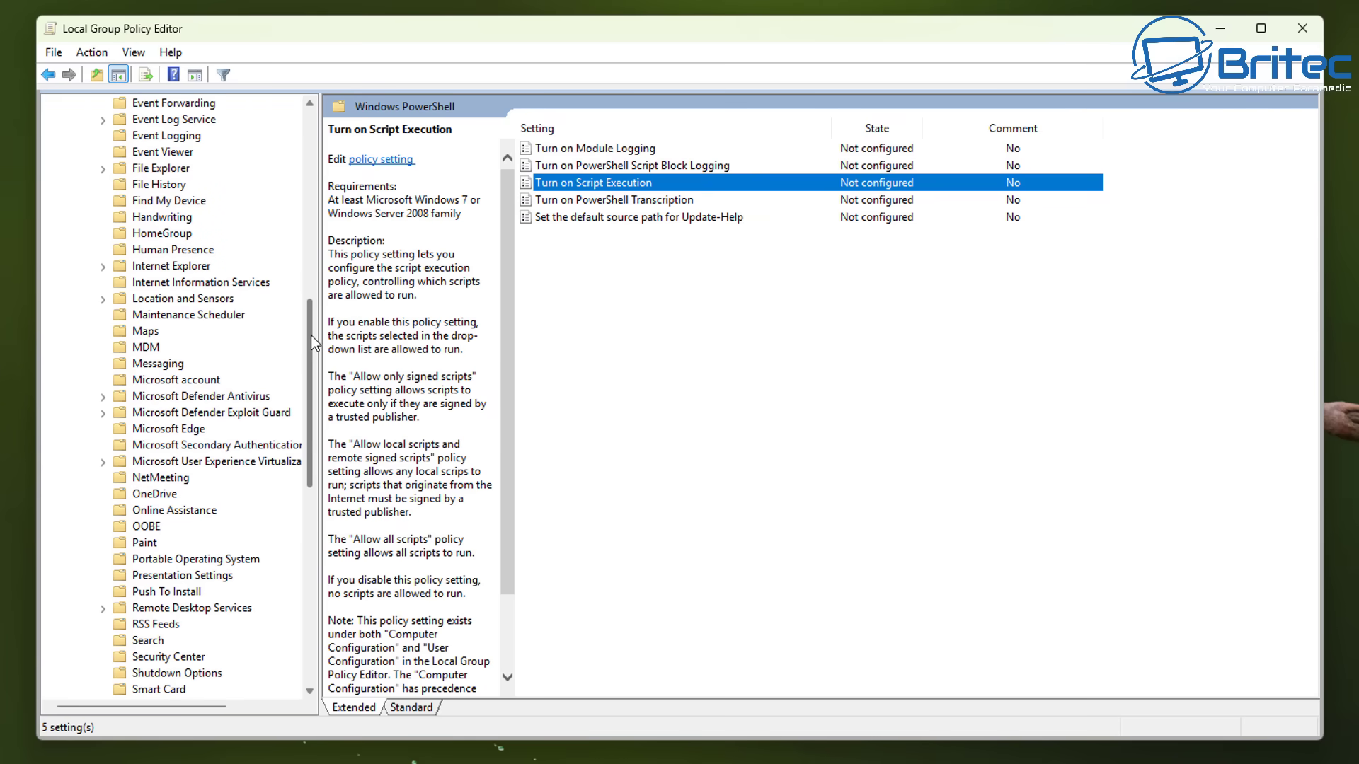
{"action": "left_click", "coordinate": [201, 400]}
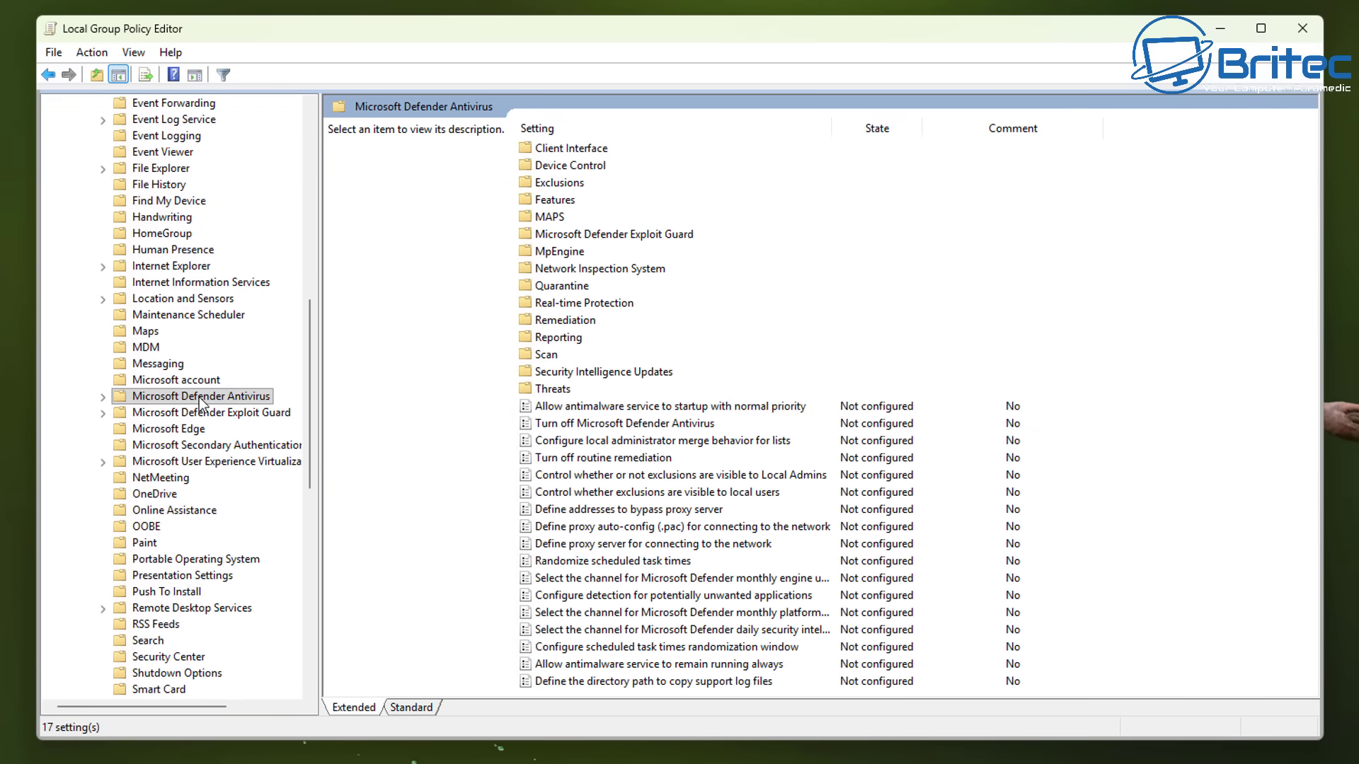
{"action": "double_click", "coordinate": [592, 235]}
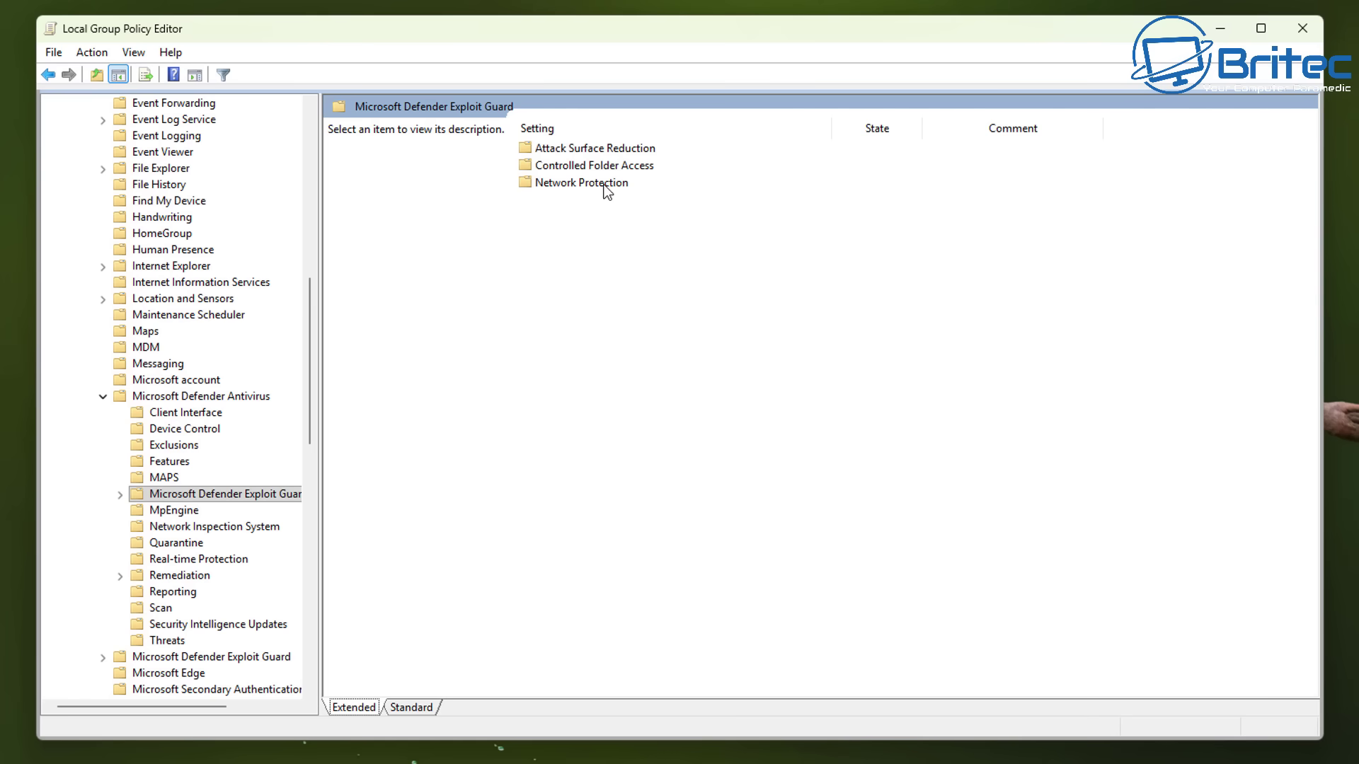
{"action": "left_click", "coordinate": [579, 149]}
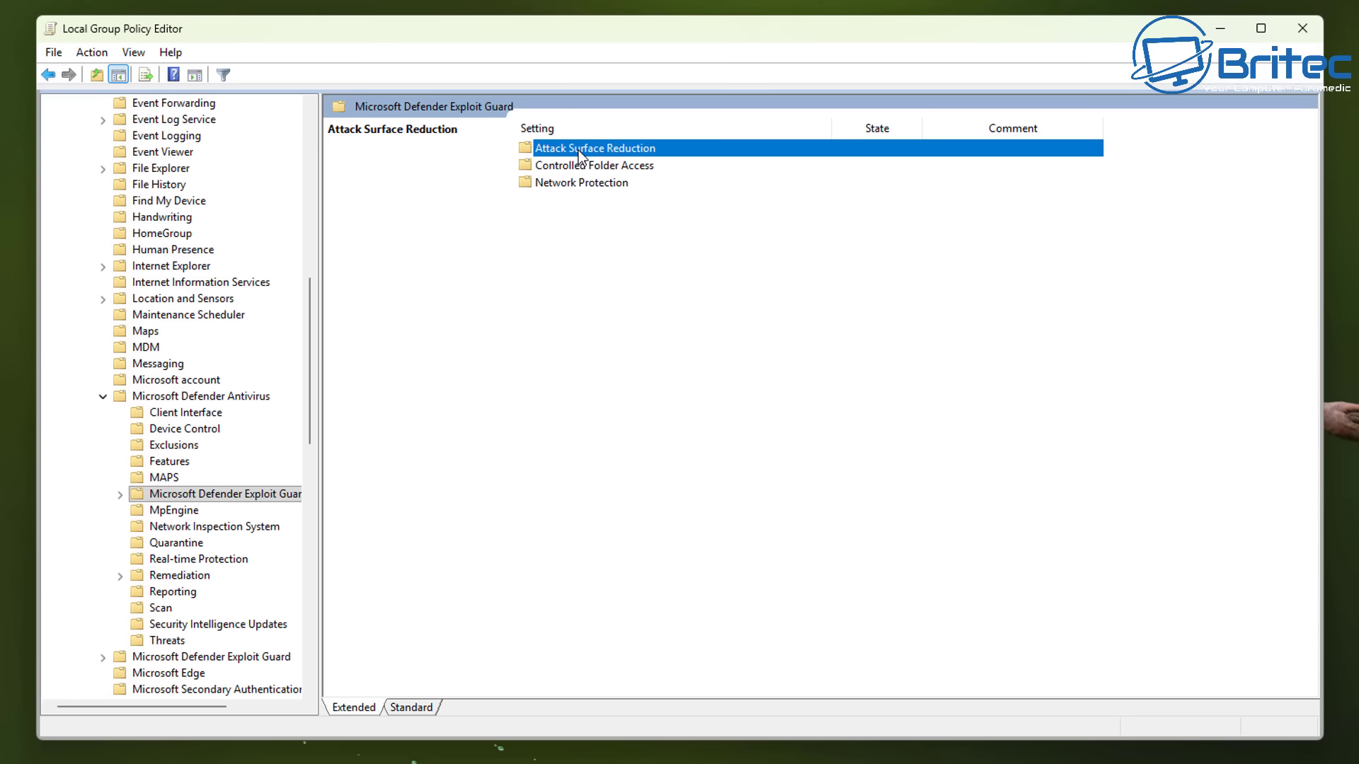
{"action": "double_click", "coordinate": [579, 150]}
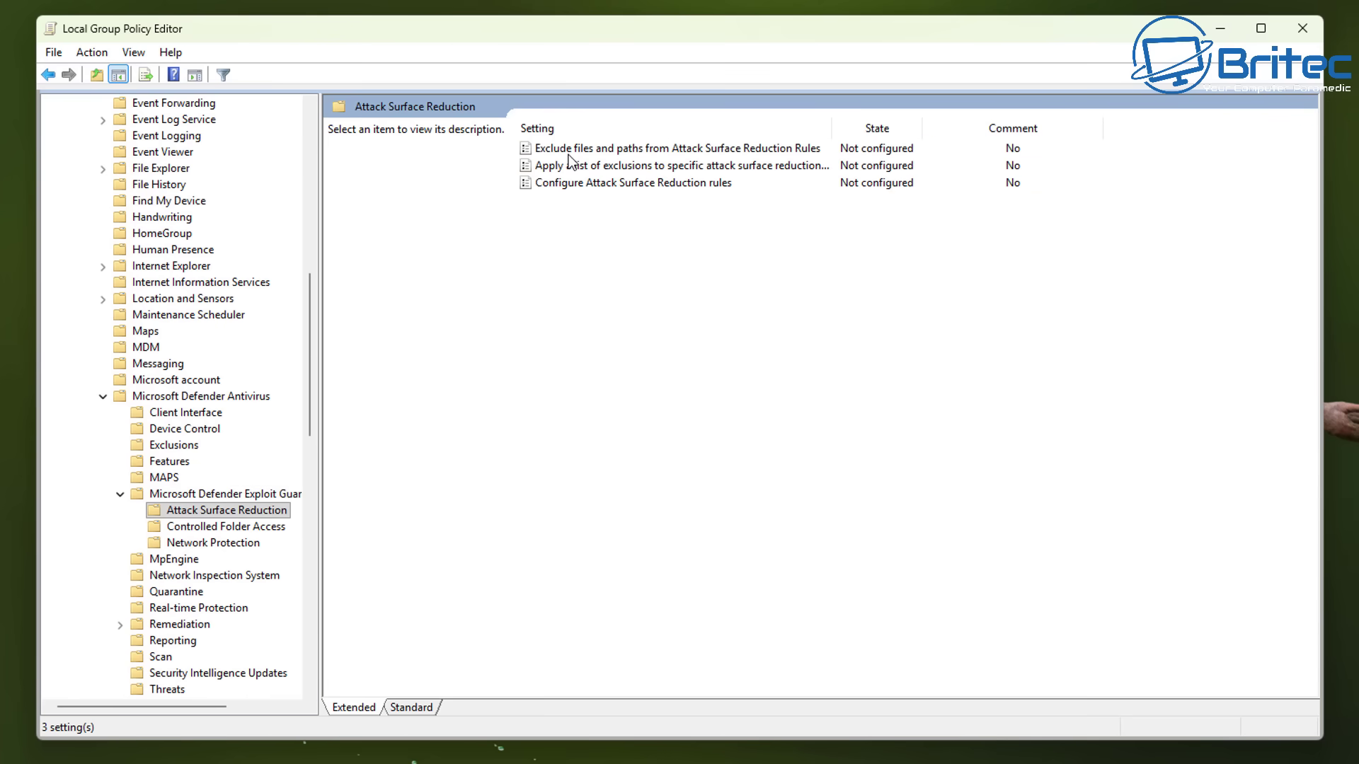
- Enable the Configure Attack Surface Reduction rules policy and open its list of rule states
{"action": "double_click", "coordinate": [602, 185]}
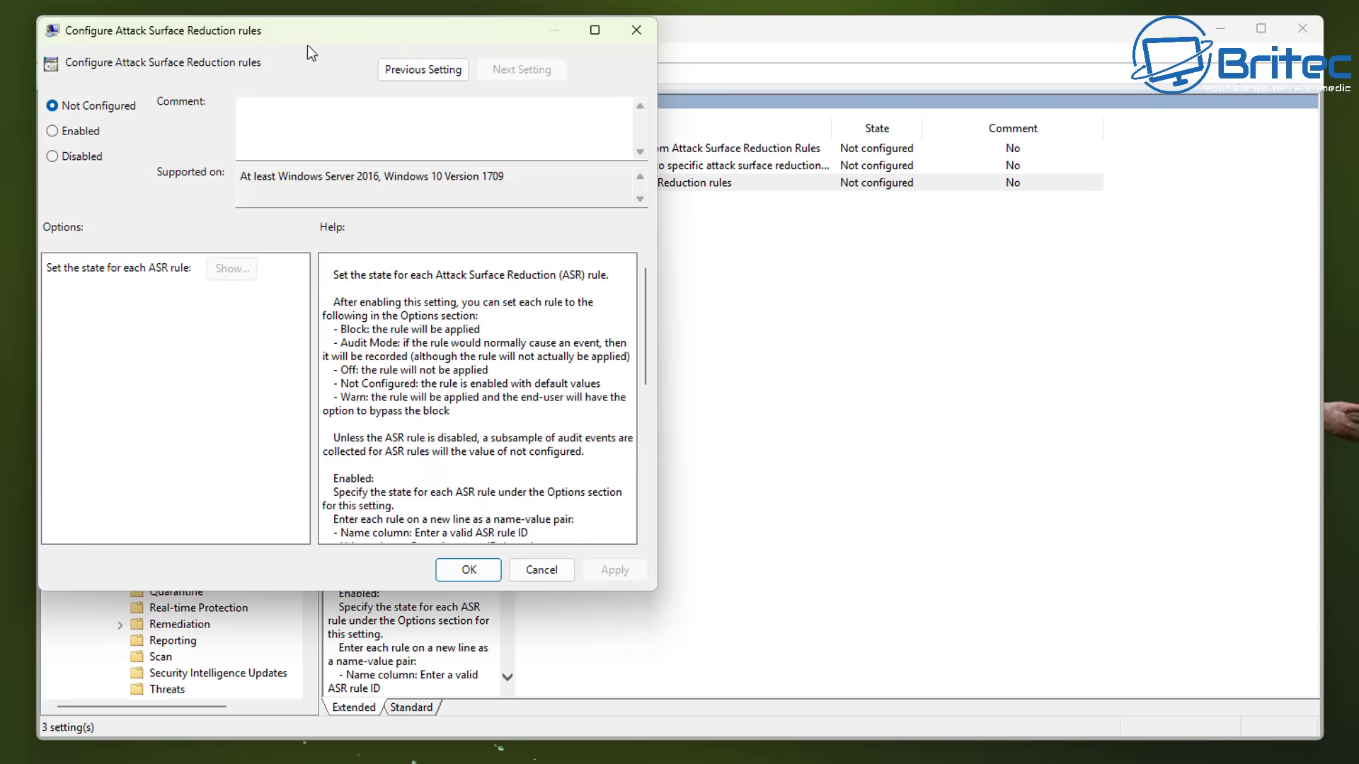
{"action": "left_click_drag", "start_coordinate": [303, 32], "coordinate": [600, 66]}
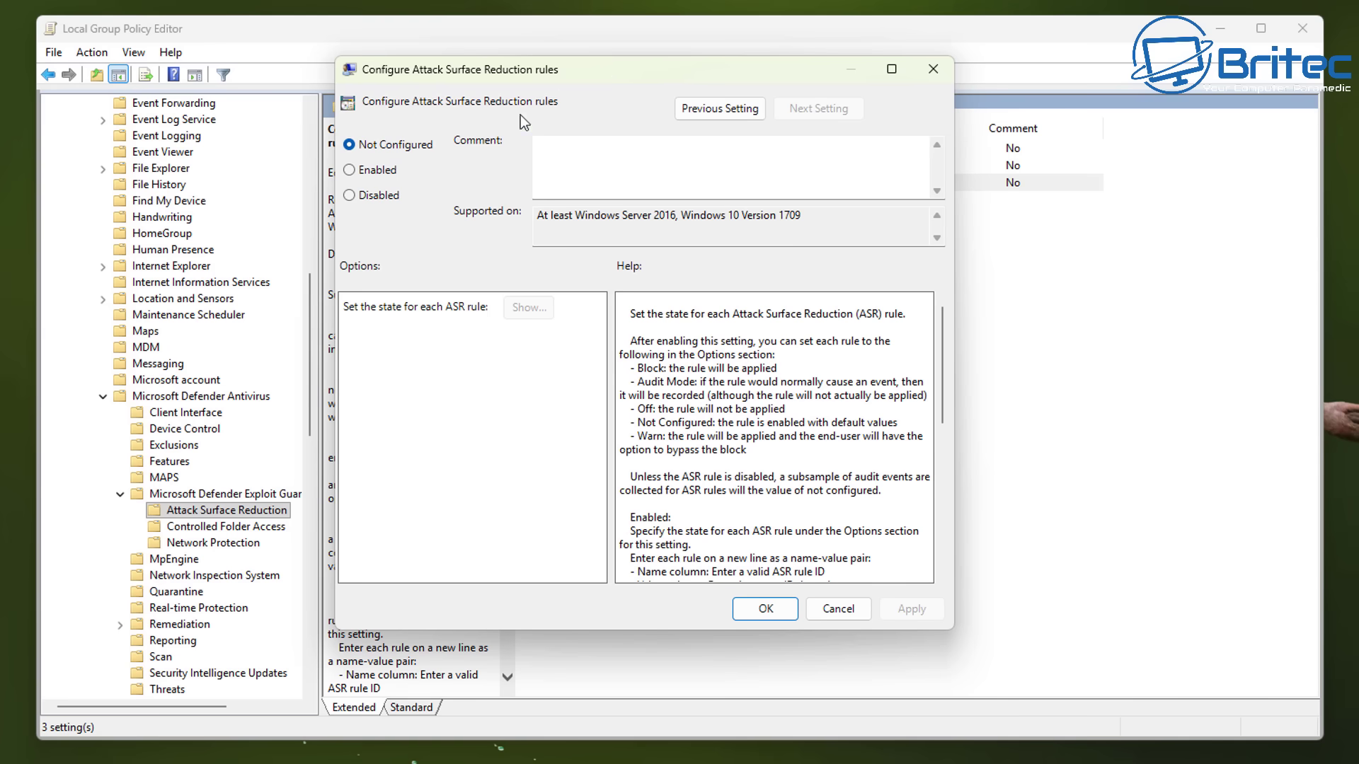
{"action": "left_click", "coordinate": [350, 171]}
{"action": "left_click", "coordinate": [529, 308]}
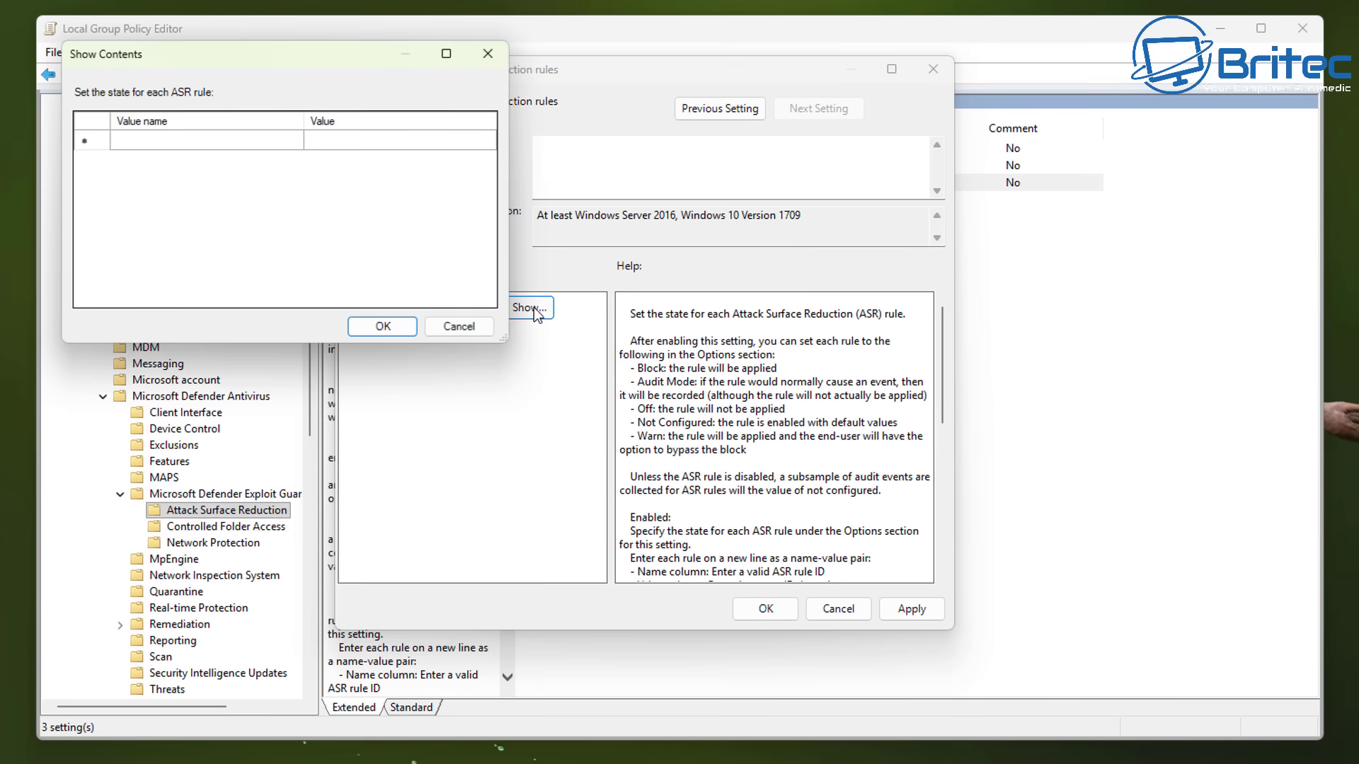
{"action": "left_click_drag", "start_coordinate": [265, 47], "coordinate": [594, 148]}
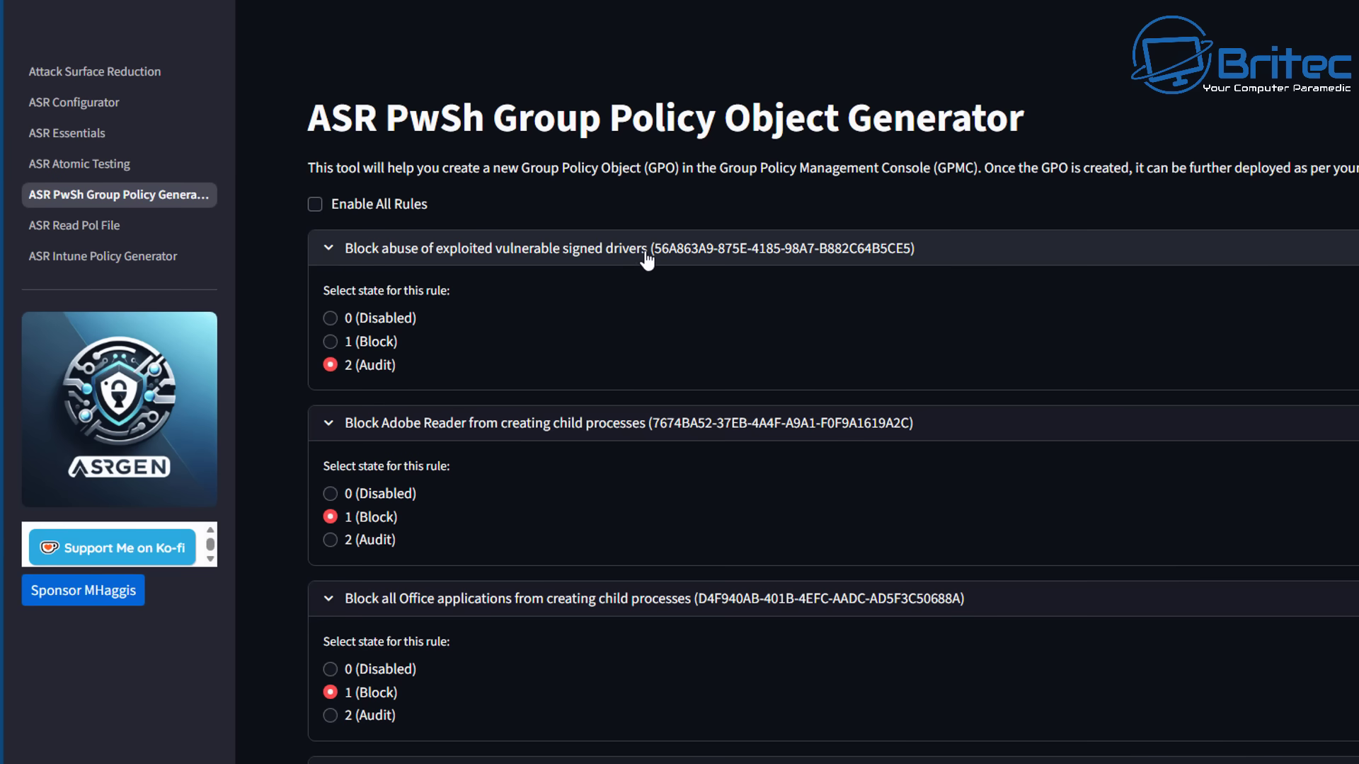
- Copy "Block abuse of exploited vulnerable signed drivers" from ASRGEN as a value name, with its GUID 56A863A9-875E-4185-98A7-B882C64B5CE5 as value, and recheck the saved entry
{"action": "left_click_drag", "start_coordinate": [647, 249], "coordinate": [347, 253]}
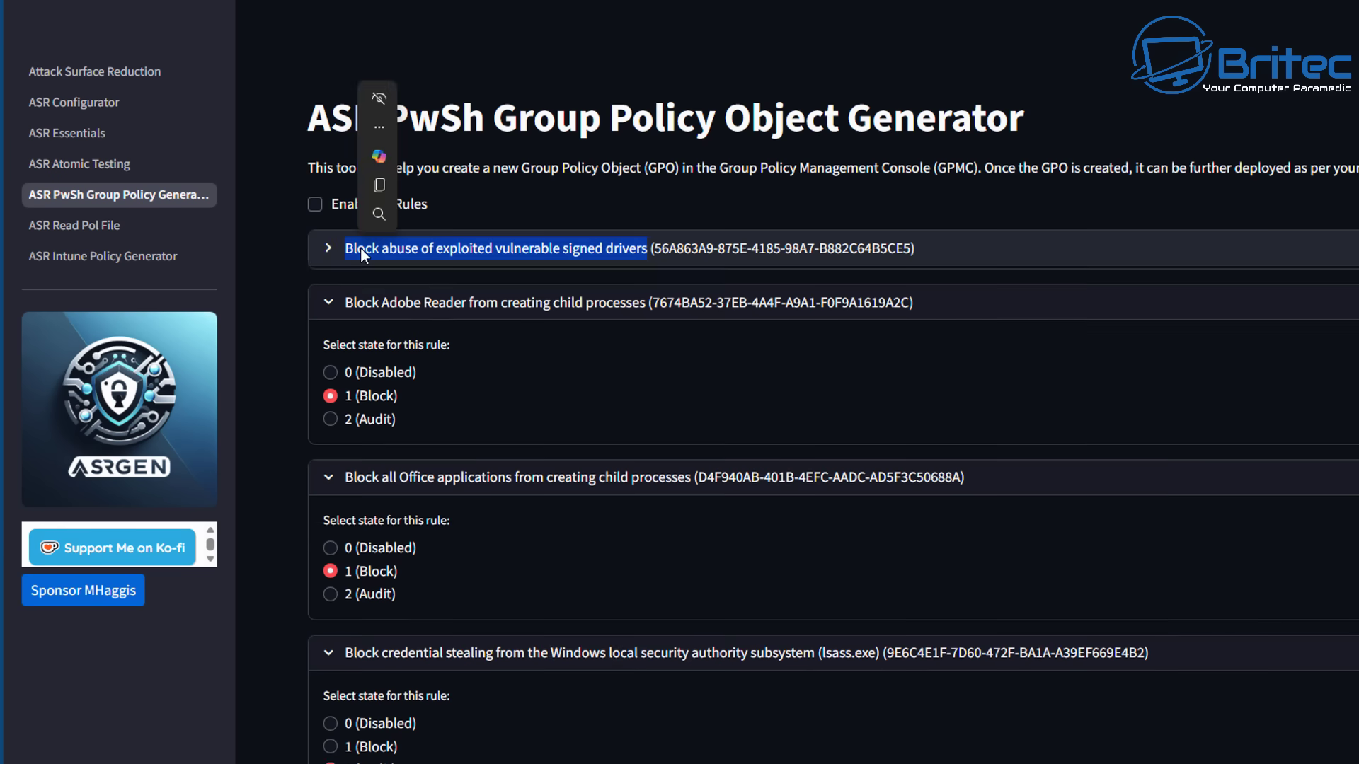
{"action": "right_click", "coordinate": [363, 249]}
{"action": "left_click", "coordinate": [407, 268]}
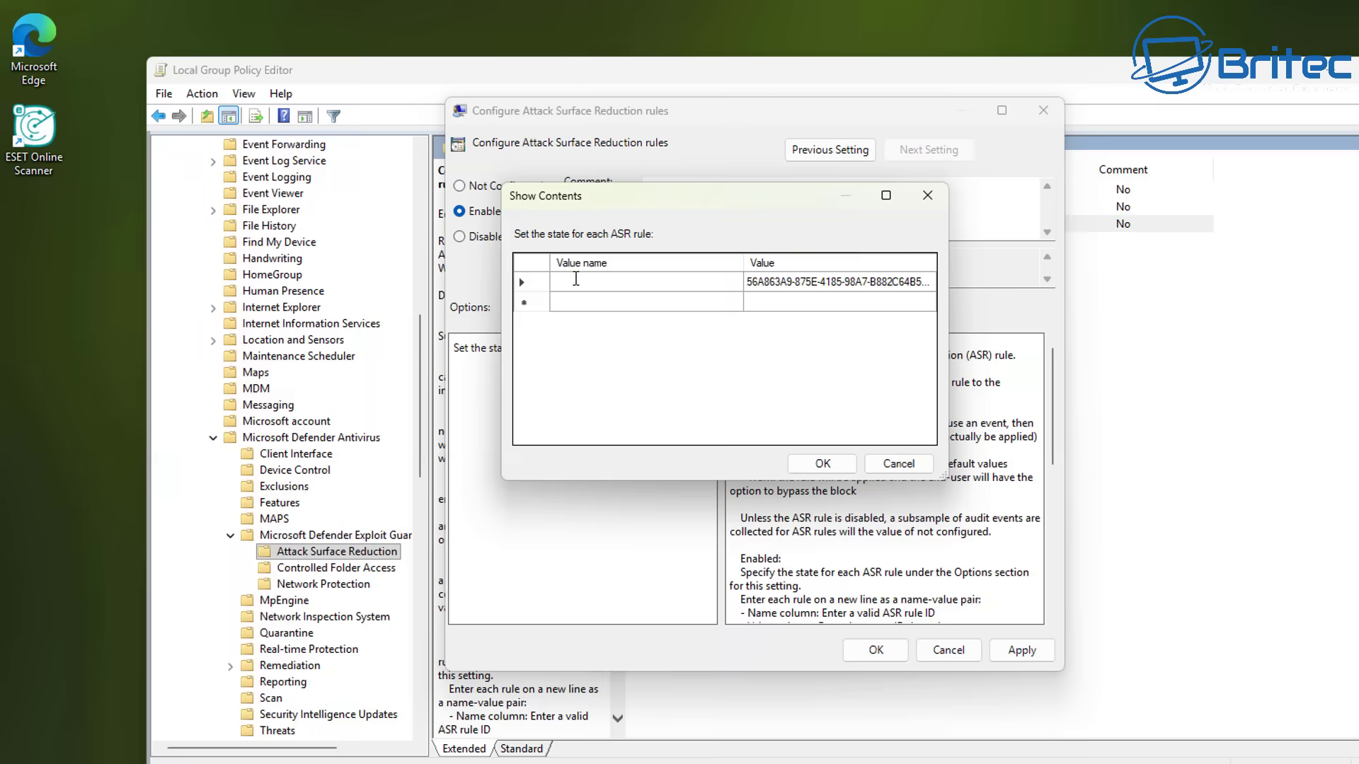
{"action": "right_click", "coordinate": [571, 281]}
{"action": "left_click", "coordinate": [629, 363]}
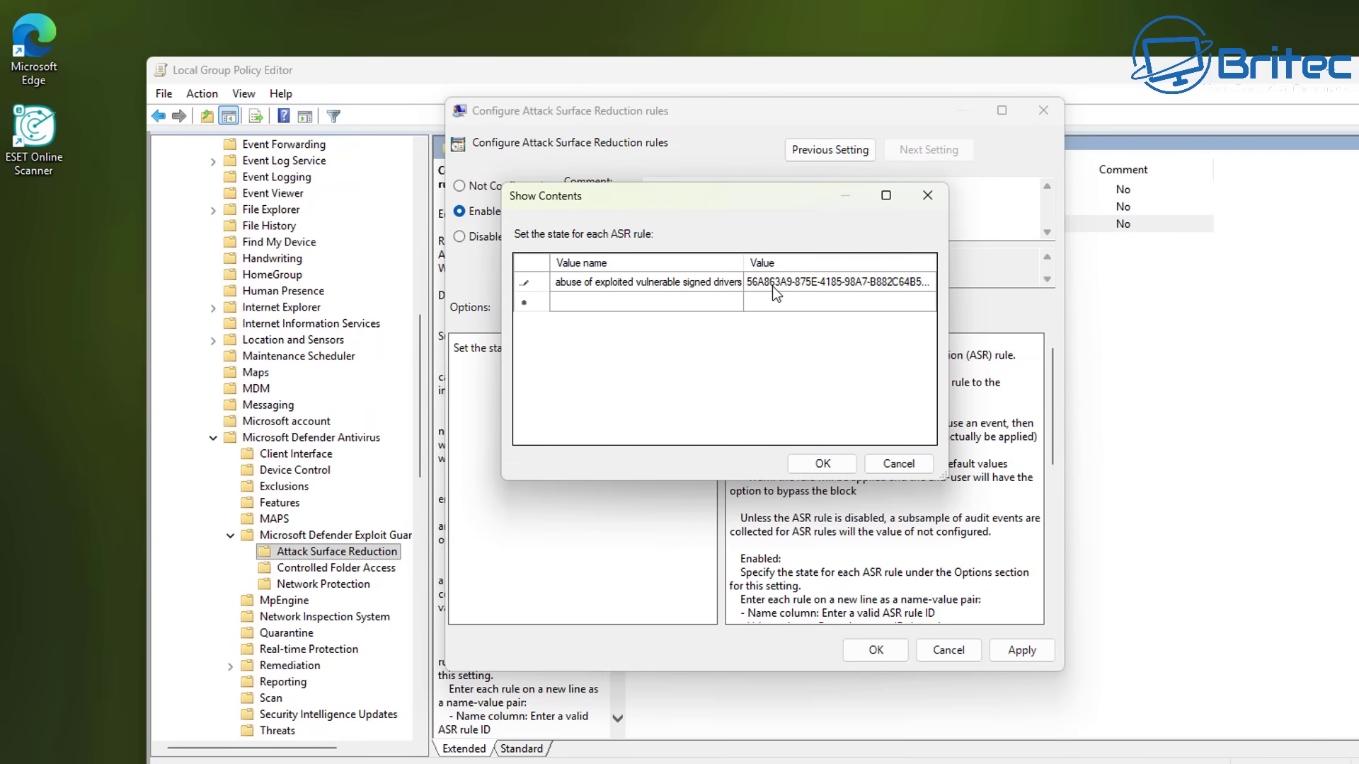
{"action": "left_click", "coordinate": [902, 286]}
{"action": "left_click", "coordinate": [837, 458]}
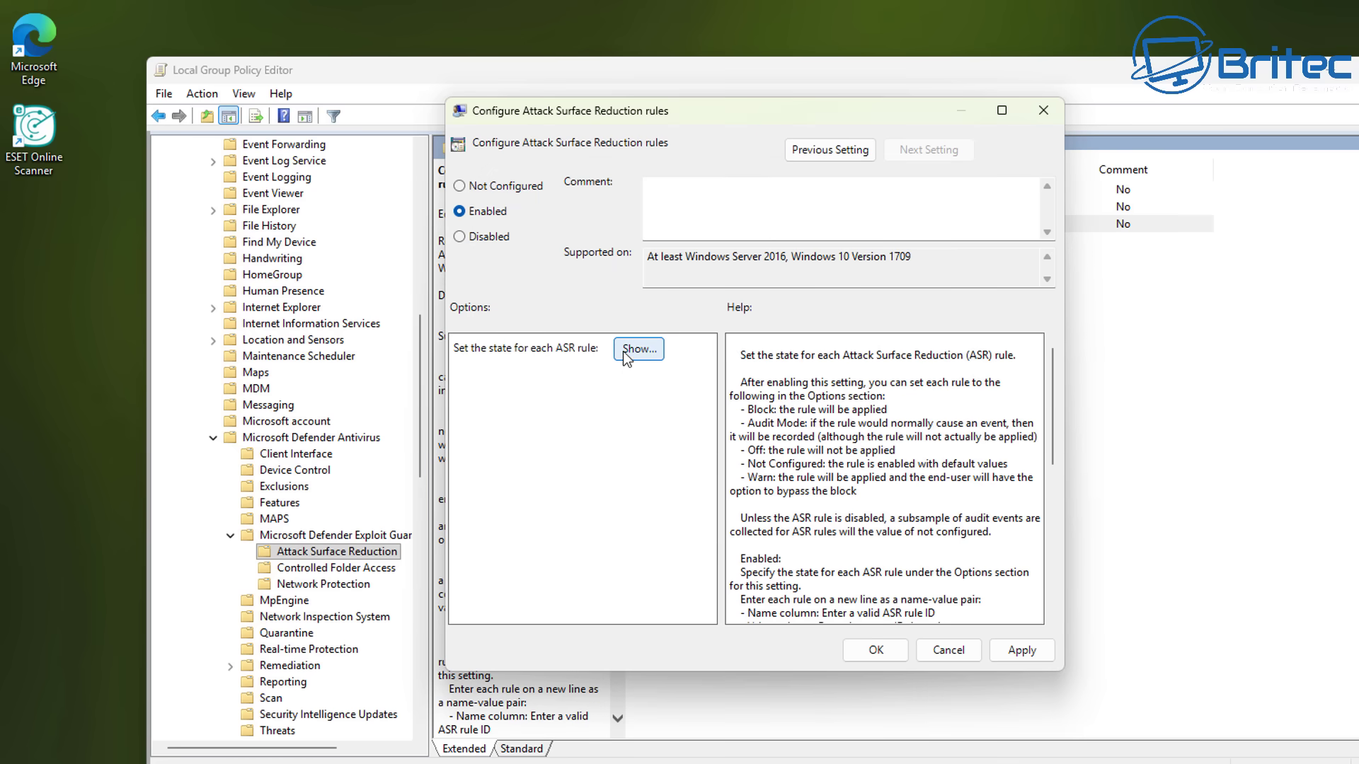
{"action": "left_click", "coordinate": [639, 350]}
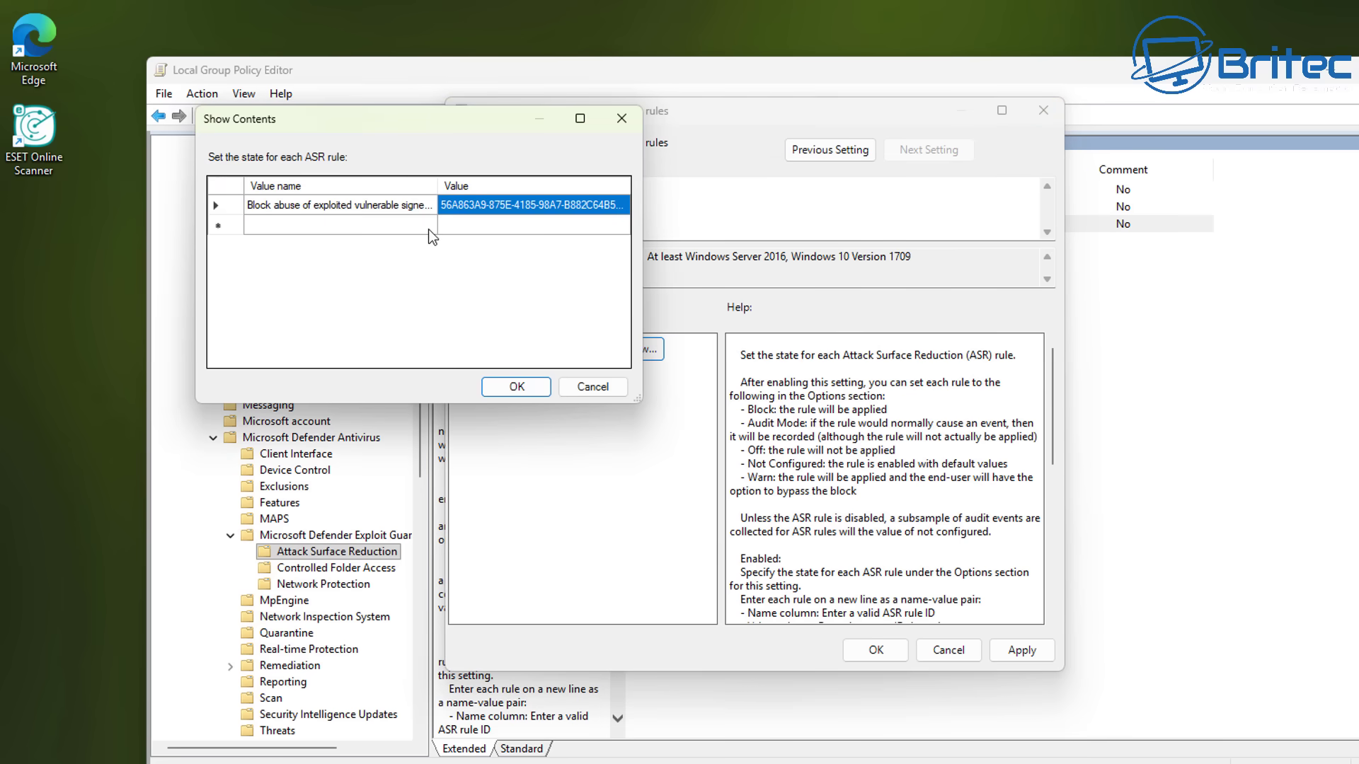
{"action": "left_click", "coordinate": [592, 387]}
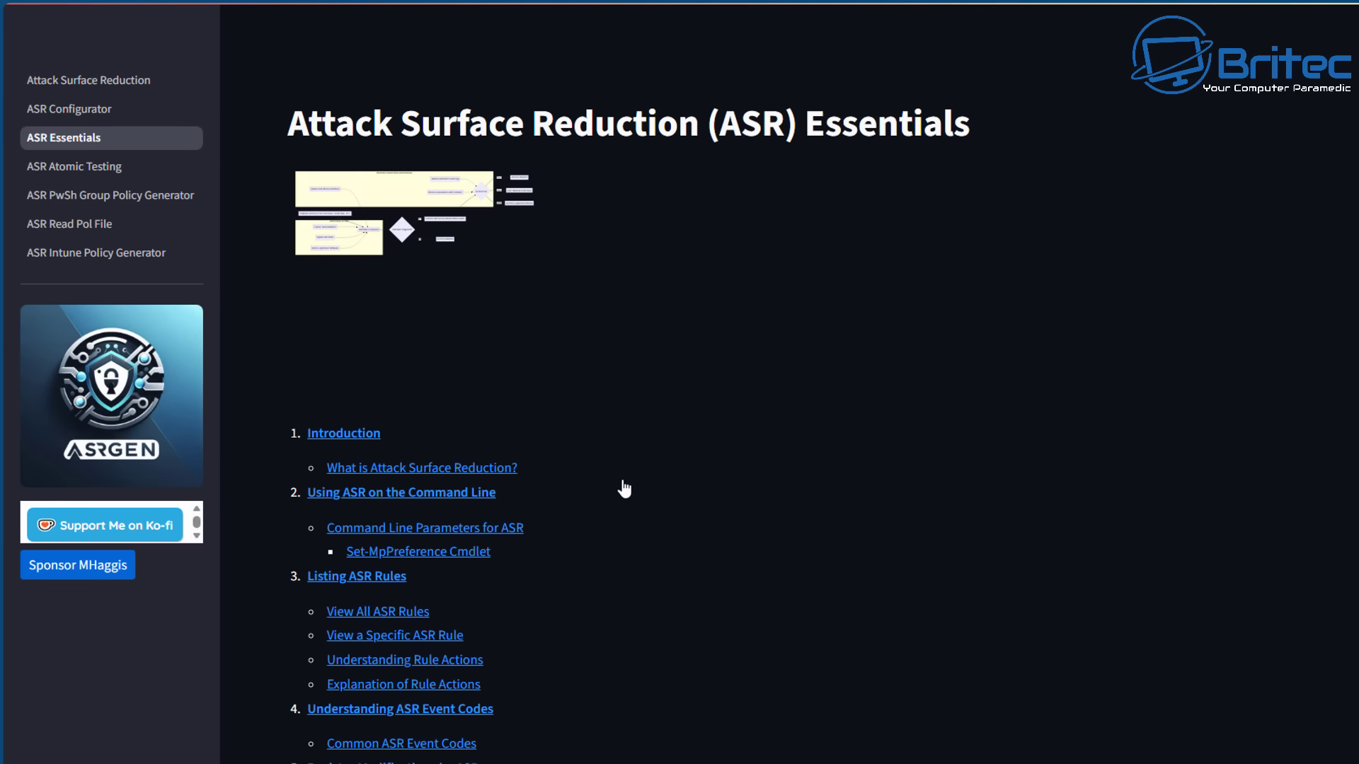
- Review the ASR Essentials contents and the command line section, down to the Get-MpPreference cmdlet under Listing ASR Rules
{"action": "scroll", "coordinate": [692, 480], "scroll_direction": "down", "scroll_amount": 3}
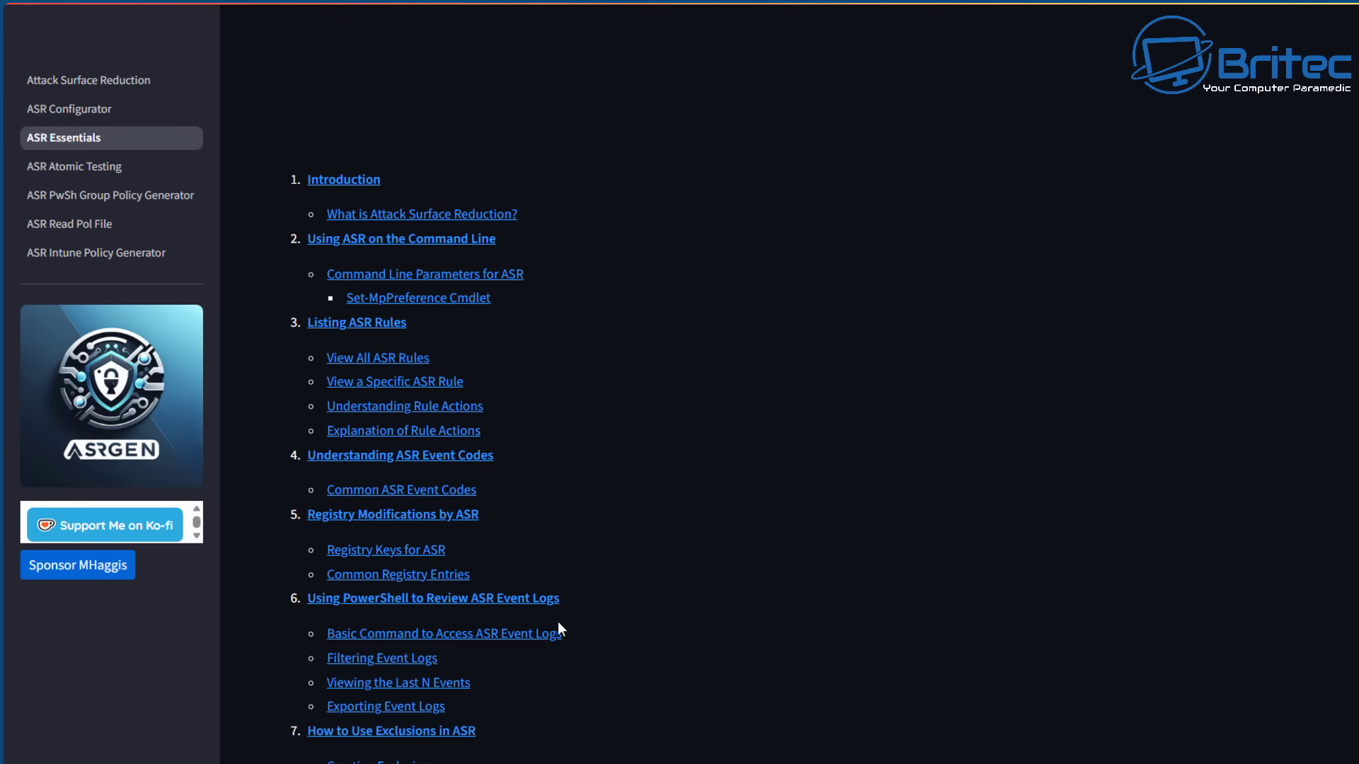
{"action": "scroll", "coordinate": [565, 620], "scroll_direction": "down", "scroll_amount": 1}
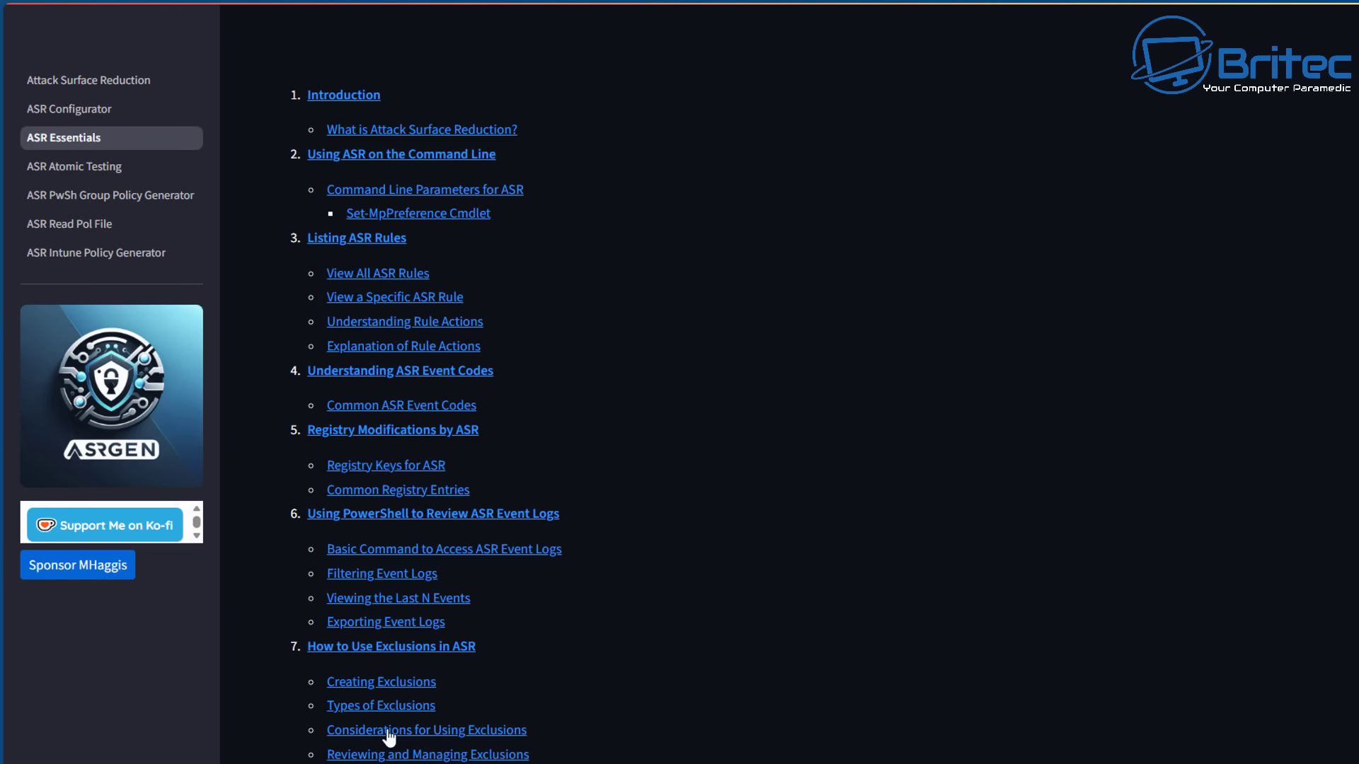
{"action": "scroll", "coordinate": [531, 700], "scroll_direction": "down", "scroll_amount": 1}
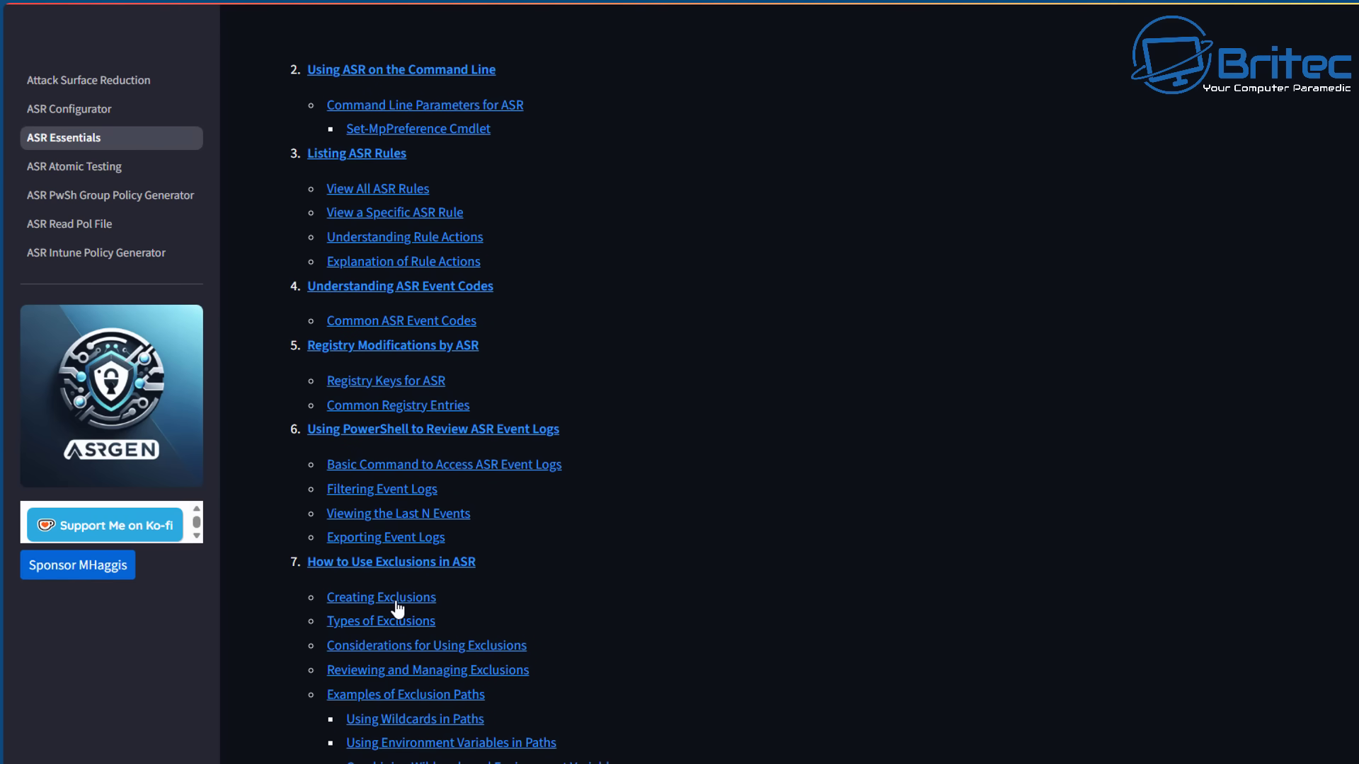
{"action": "scroll", "coordinate": [389, 679], "scroll_direction": "down", "scroll_amount": 2}
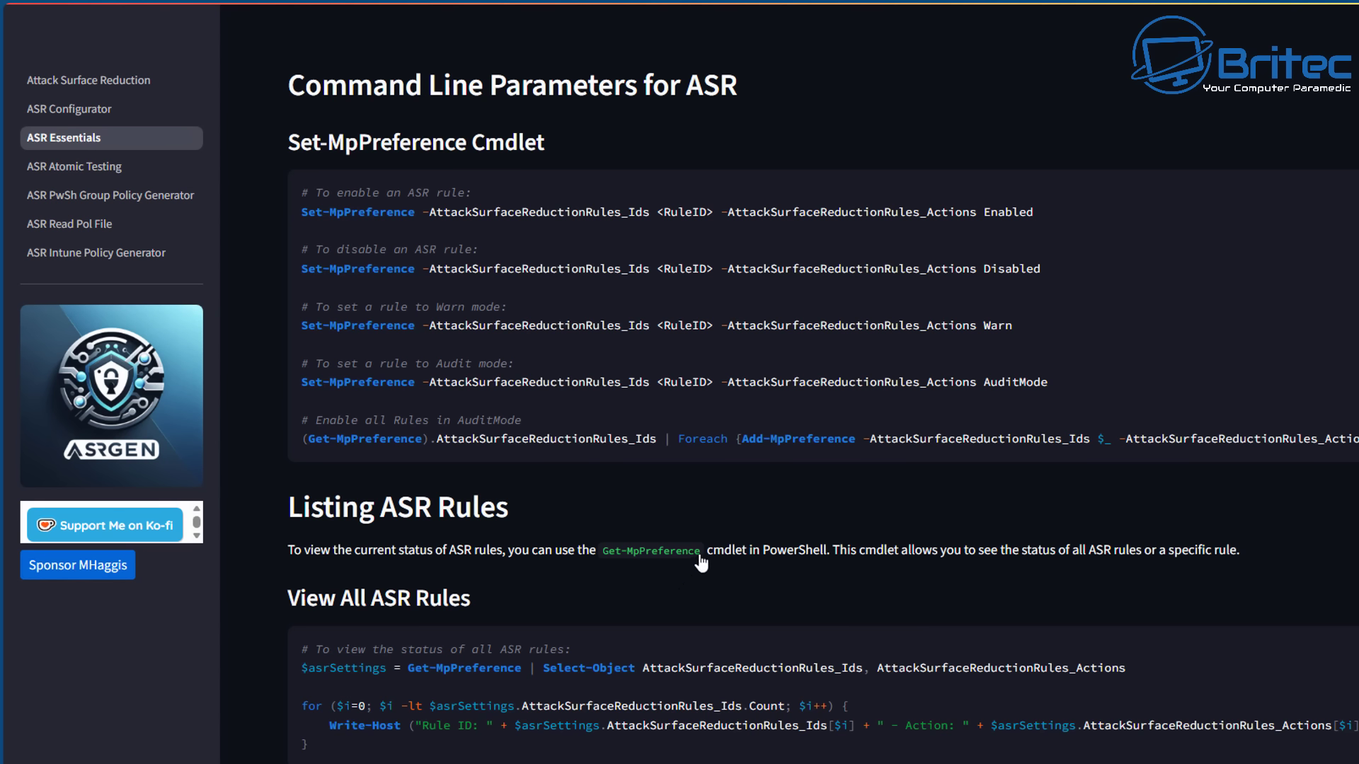
{"action": "left_click_drag", "start_coordinate": [603, 550], "coordinate": [701, 551]}
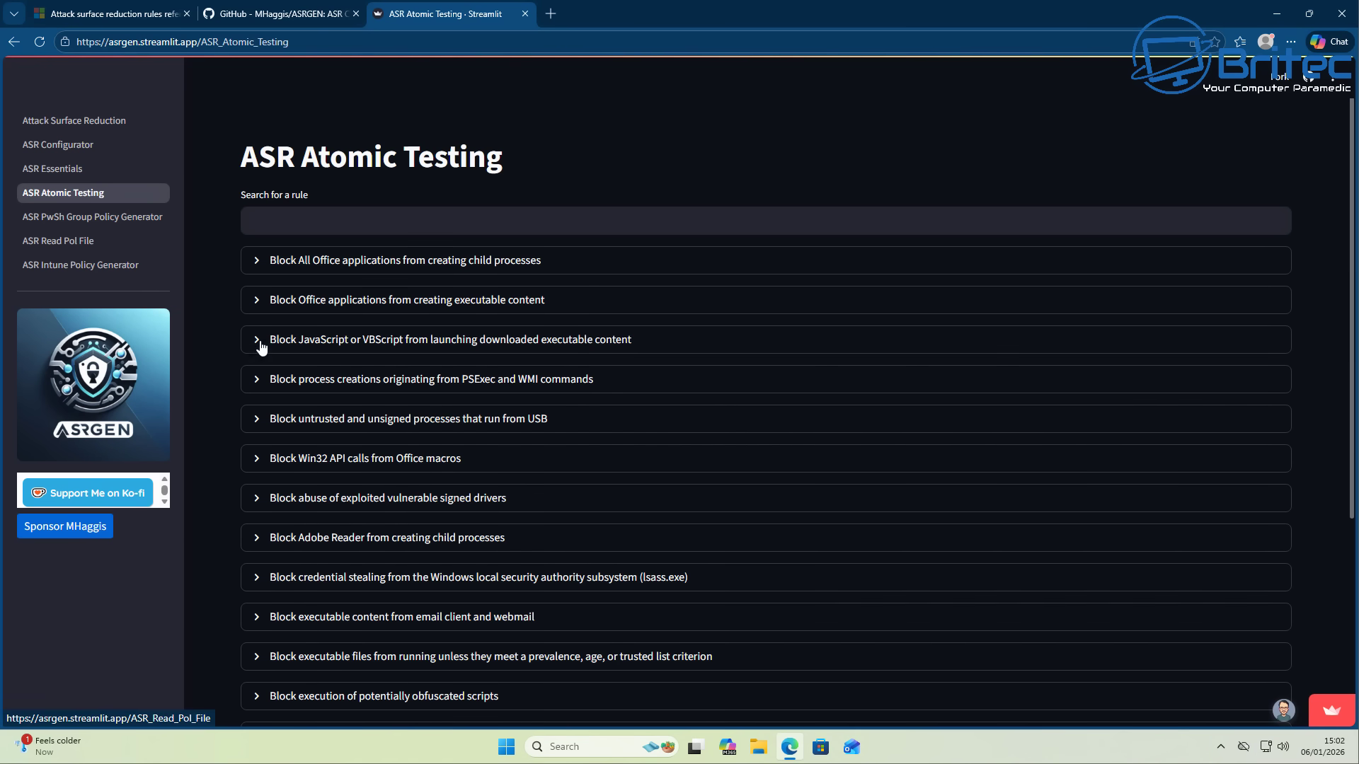
- Expand "Block Office applications from creating executable content" in ASR Atomic Testing and examine its details and test scripts
{"action": "left_click", "coordinate": [255, 306]}
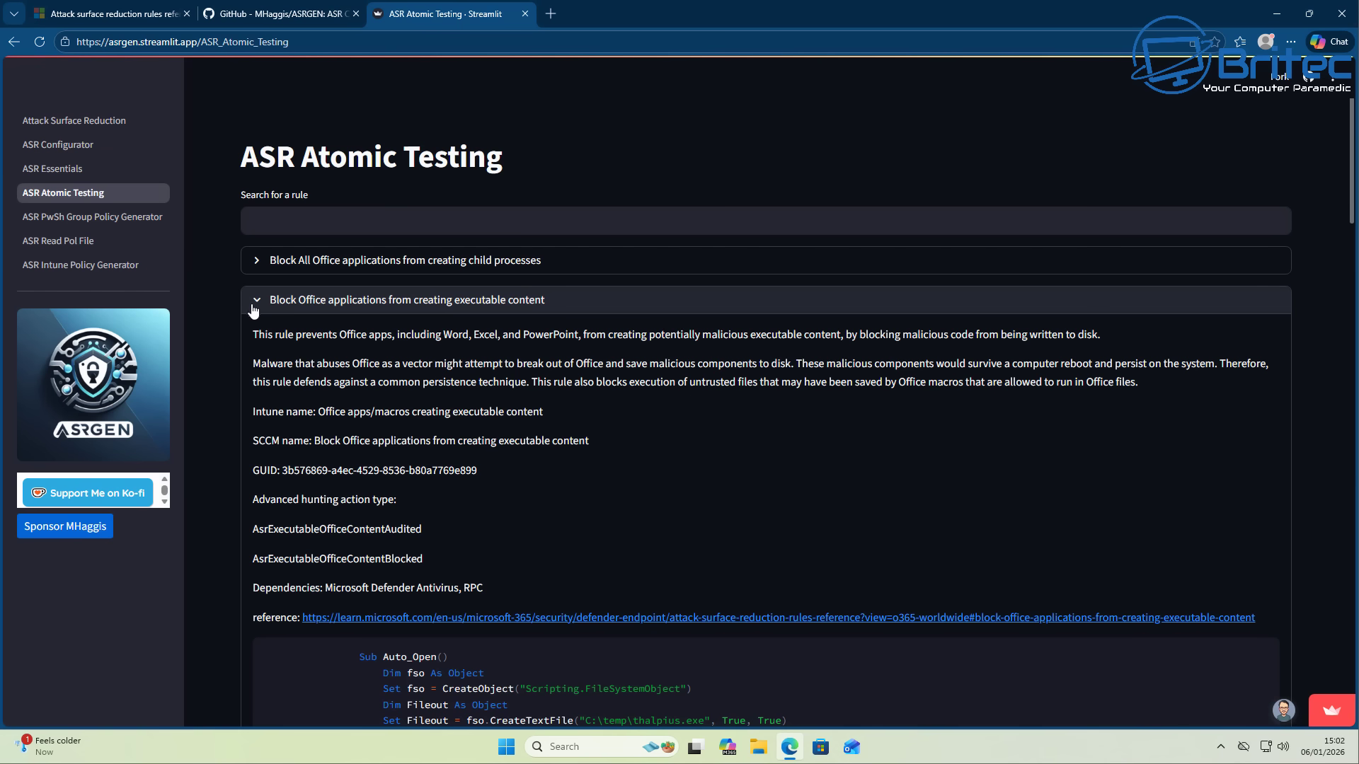
{"action": "scroll", "coordinate": [426, 606], "scroll_direction": "down", "scroll_amount": 3}
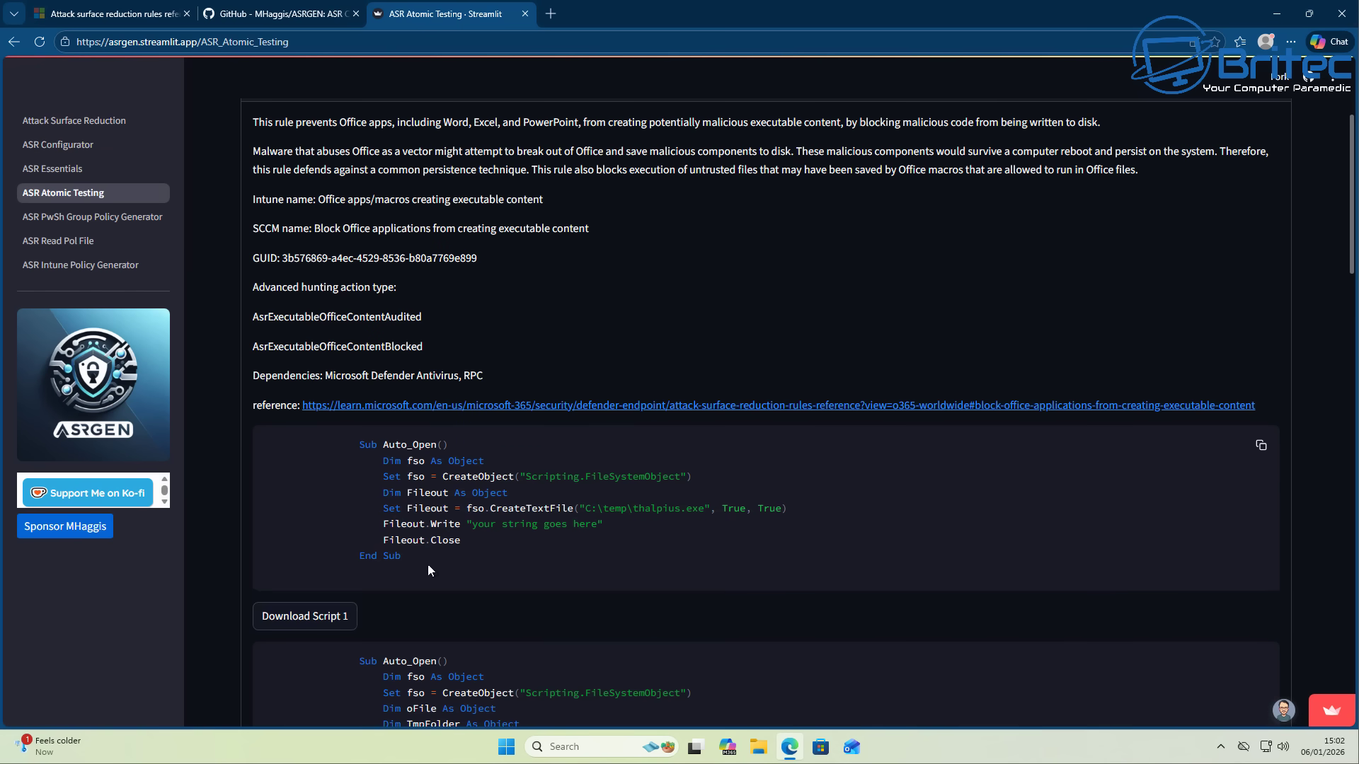
{"action": "scroll", "coordinate": [545, 541], "scroll_direction": "down", "scroll_amount": 4}
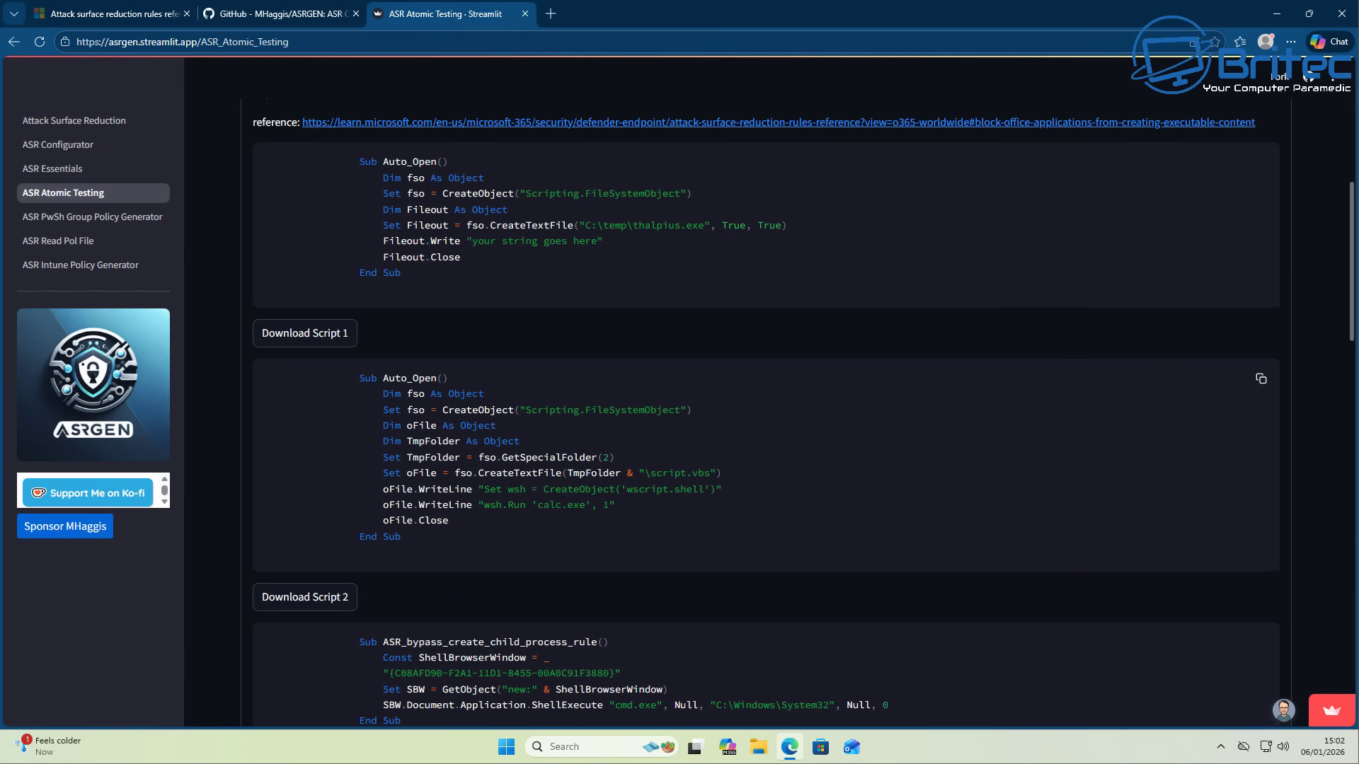